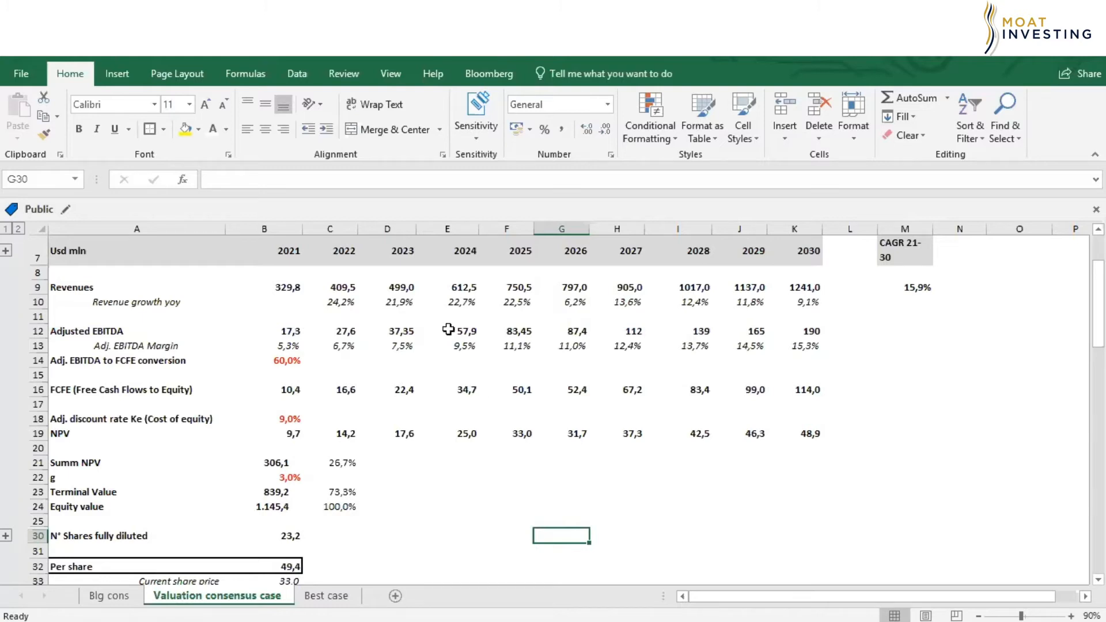
Step: Examine the Revenues estimates cell by cell from 2021 to 2030 in the consensus valuation
{"action": "left_click", "coordinate": [432, 287]}
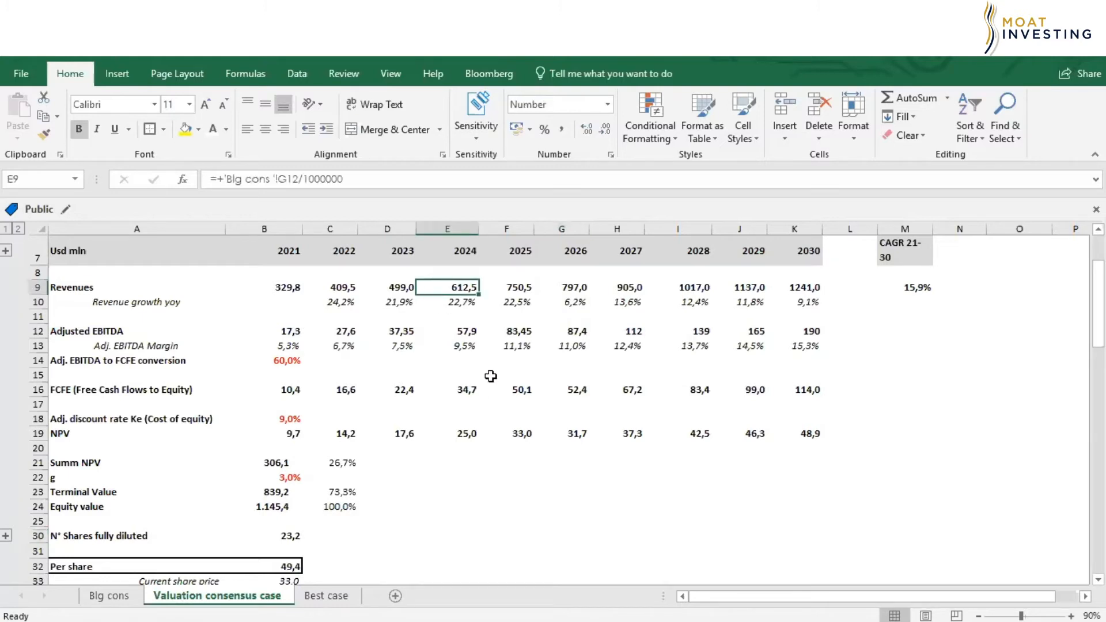
{"action": "key", "text": "Left"}
{"action": "key", "text": "Left"}
{"action": "key", "text": "Left"}
{"action": "key", "text": "Left"}
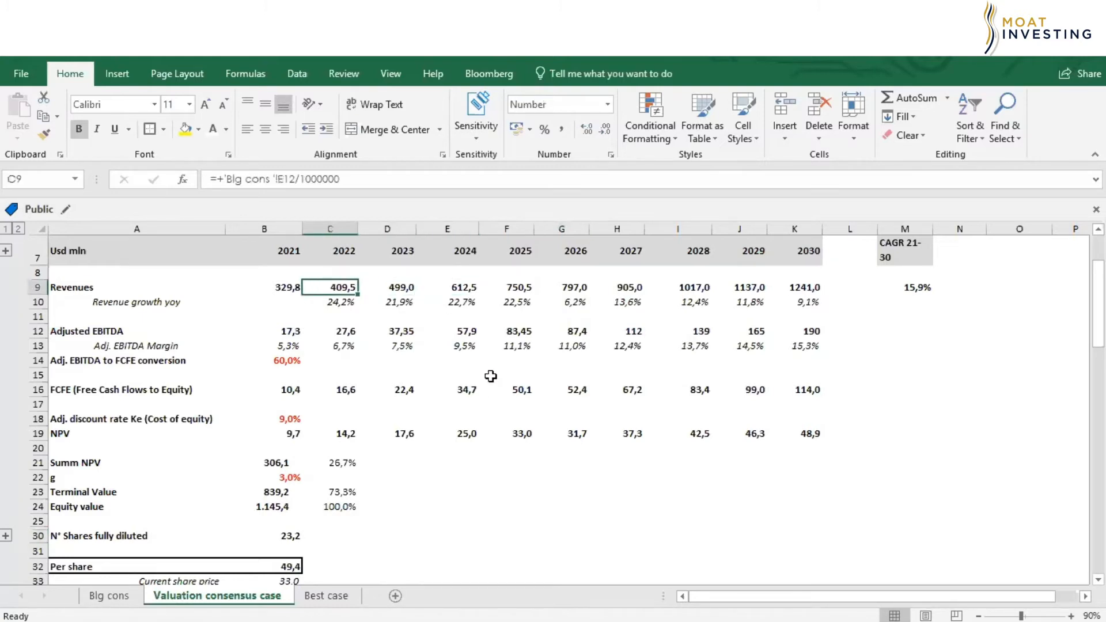
{"action": "key", "text": "Right"}
{"action": "key", "text": "Right"}
{"action": "key", "text": "Right"}
{"action": "key", "text": "Right"}
{"action": "key", "text": "Right"}
{"action": "key", "text": "Right"}
{"action": "key", "text": "Right"}
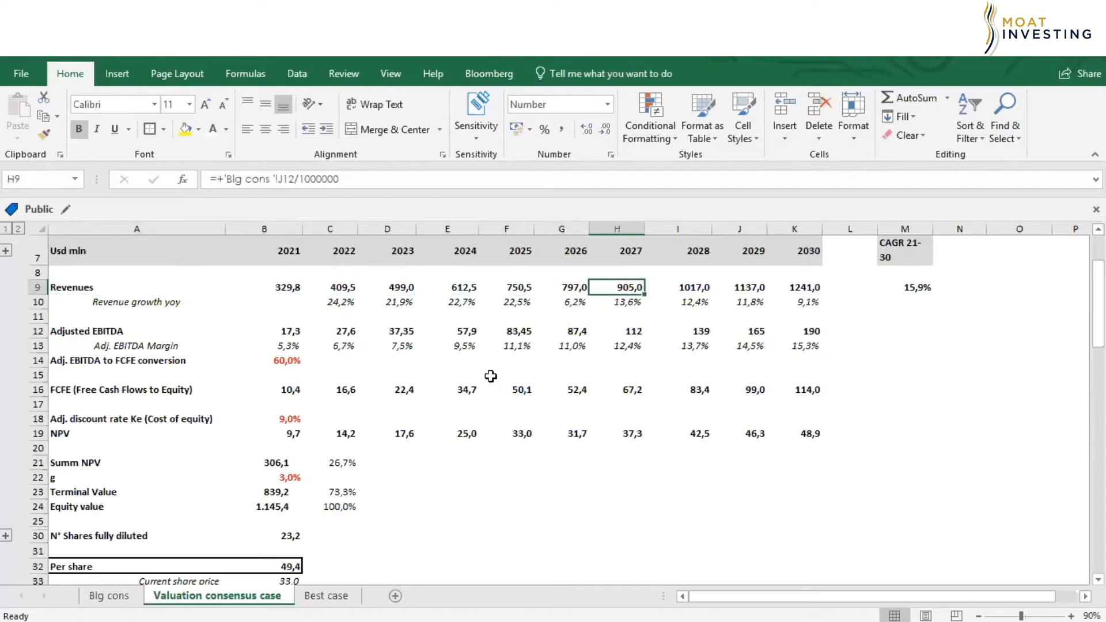
{"action": "key", "text": "Right"}
{"action": "key", "text": "Right"}
{"action": "key", "text": "Right"}
{"action": "key", "text": "Left"}
{"action": "key", "text": "Left"}
{"action": "key", "text": "Left"}
{"action": "key", "text": "Left"}
{"action": "key", "text": "Left"}
{"action": "key", "text": "Left"}
{"action": "key", "text": "Left"}
{"action": "key", "text": "Left"}
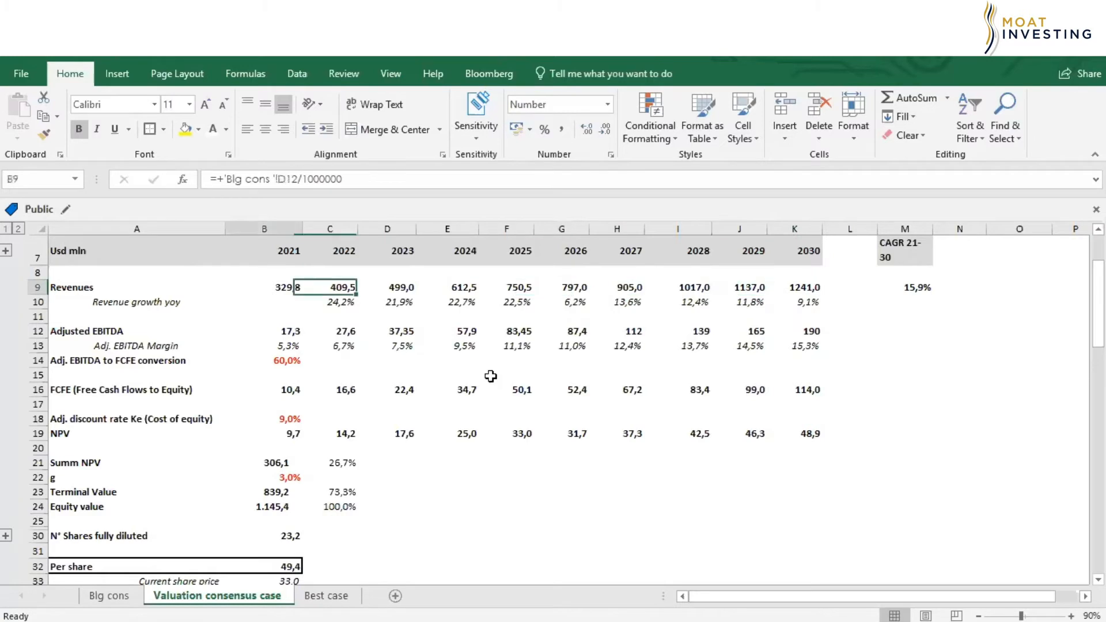
{"action": "key", "text": "Left"}
{"action": "key", "text": "Right"}
{"action": "key", "text": "Right"}
{"action": "key", "text": "Right"}
{"action": "key", "text": "Right"}
{"action": "key", "text": "Right"}
{"action": "key", "text": "Right"}
{"action": "key", "text": "Right"}
{"action": "key", "text": "Right"}
{"action": "key", "text": "Right"}
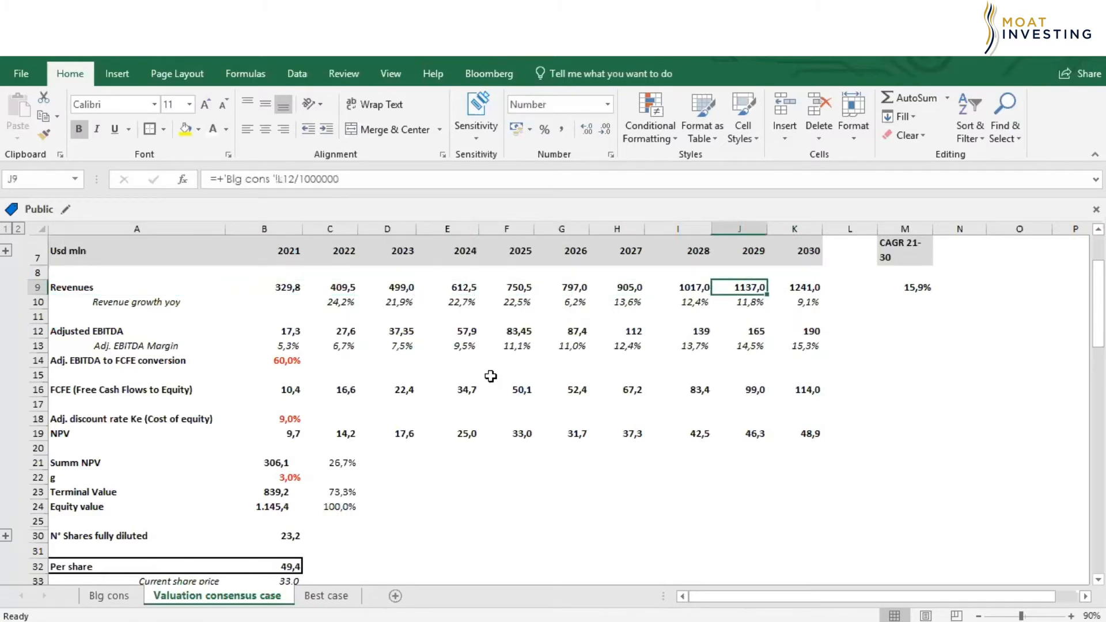
{"action": "key", "text": "Right"}
{"action": "key", "text": "Right"}
{"action": "key", "text": "Left"}
{"action": "key", "text": "Left"}
{"action": "key", "text": "Left"}
{"action": "key", "text": "Left"}
{"action": "key", "text": "Left"}
{"action": "key", "text": "Left"}
{"action": "key", "text": "Left"}
{"action": "key", "text": "Left"}
{"action": "key", "text": "Left"}
{"action": "key", "text": "Left"}
{"action": "key", "text": "Left"}
{"action": "key", "text": "Right"}
{"action": "key", "text": "Right"}
{"action": "key", "text": "Right"}
{"action": "key", "text": "Right"}
{"action": "key", "text": "Right"}
{"action": "key", "text": "Right"}
{"action": "key", "text": "Right"}
{"action": "key", "text": "Right"}
{"action": "key", "text": "Right"}
{"action": "key", "text": "Left"}
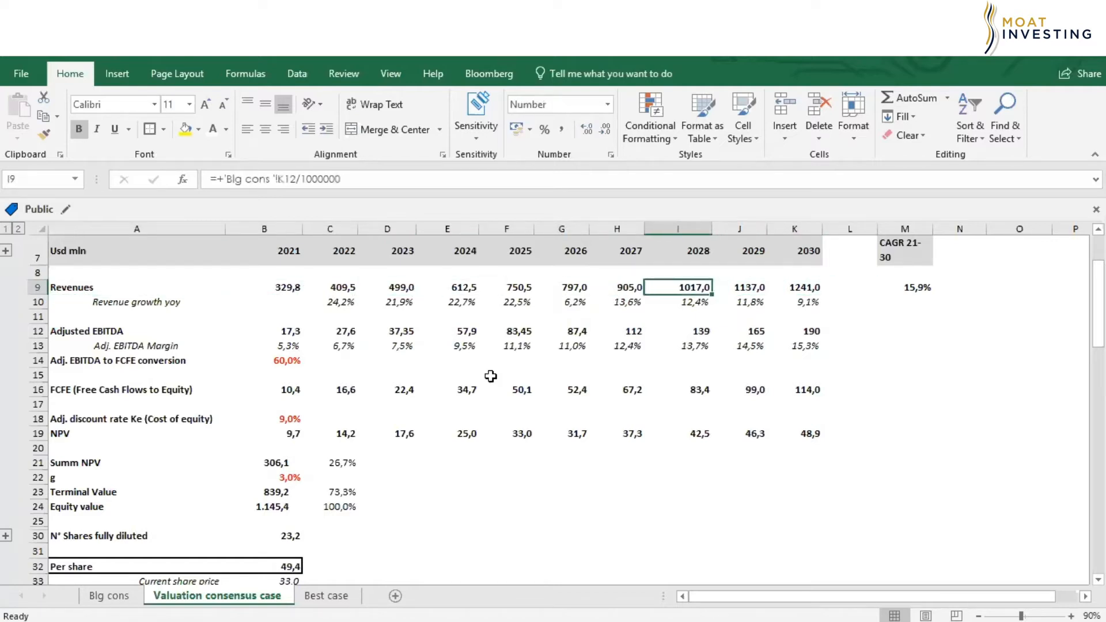
Step: Open the Blg cons sheet and look through the source consensus line items in the FY 2020 column
{"action": "left_click", "coordinate": [126, 597]}
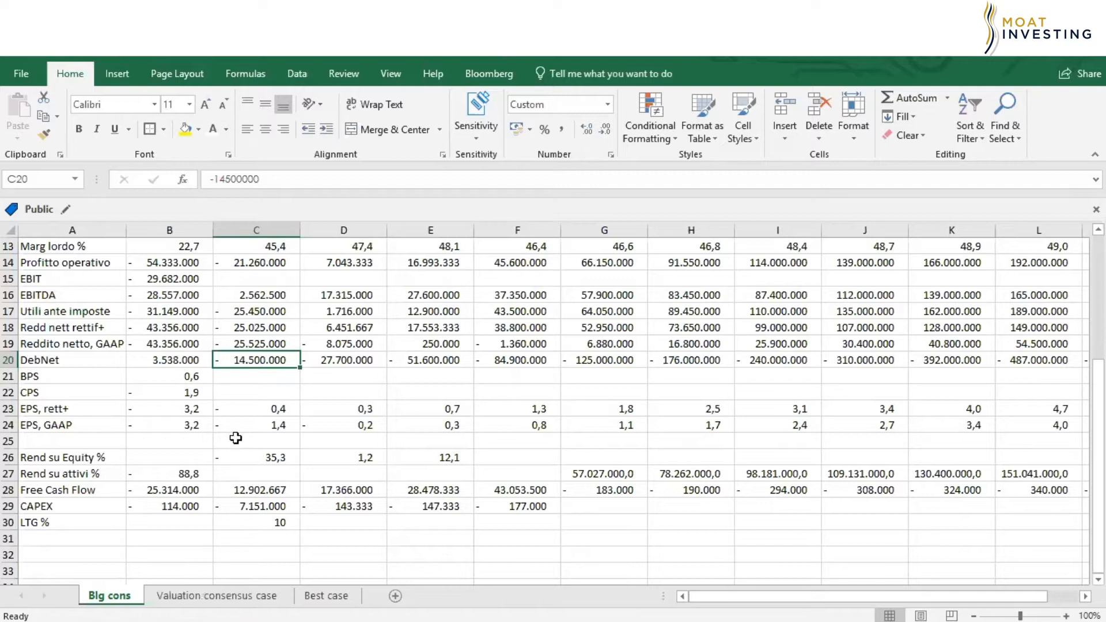
{"action": "key", "text": "Up"}
{"action": "key", "text": "Up"}
{"action": "key", "text": "Up"}
{"action": "key", "text": "Up"}
{"action": "key", "text": "Up"}
{"action": "key", "text": "Up"}
{"action": "key", "text": "Up"}
{"action": "key", "text": "Up"}
{"action": "key", "text": "Up"}
{"action": "key", "text": "Up"}
{"action": "key", "text": "Up"}
{"action": "key", "text": "Up"}
{"action": "key", "text": "Up"}
{"action": "key", "text": "Up"}
{"action": "key", "text": "Up"}
{"action": "key", "text": "Up"}
{"action": "key", "text": "Up"}
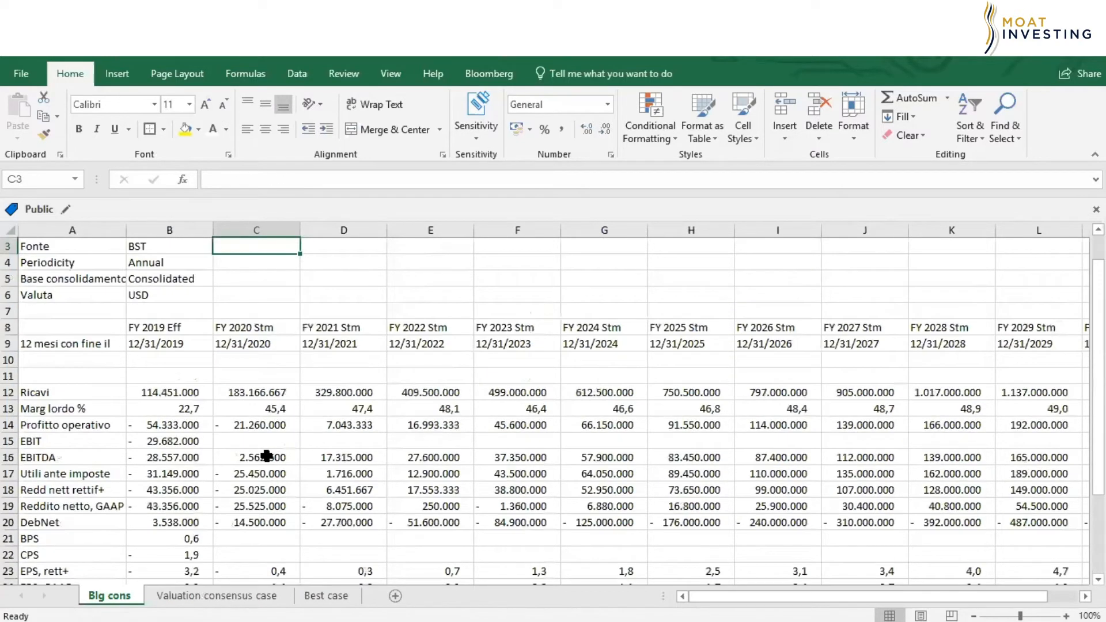
{"action": "key", "text": "Down"}
{"action": "key", "text": "Down"}
{"action": "key", "text": "Down"}
{"action": "key", "text": "Down"}
{"action": "key", "text": "Down"}
{"action": "key", "text": "Down"}
{"action": "key", "text": "Down"}
{"action": "key", "text": "Down"}
{"action": "key", "text": "Down"}
{"action": "key", "text": "Down"}
{"action": "key", "text": "Down"}
{"action": "key", "text": "Down"}
{"action": "key", "text": "Down"}
{"action": "key", "text": "Down"}
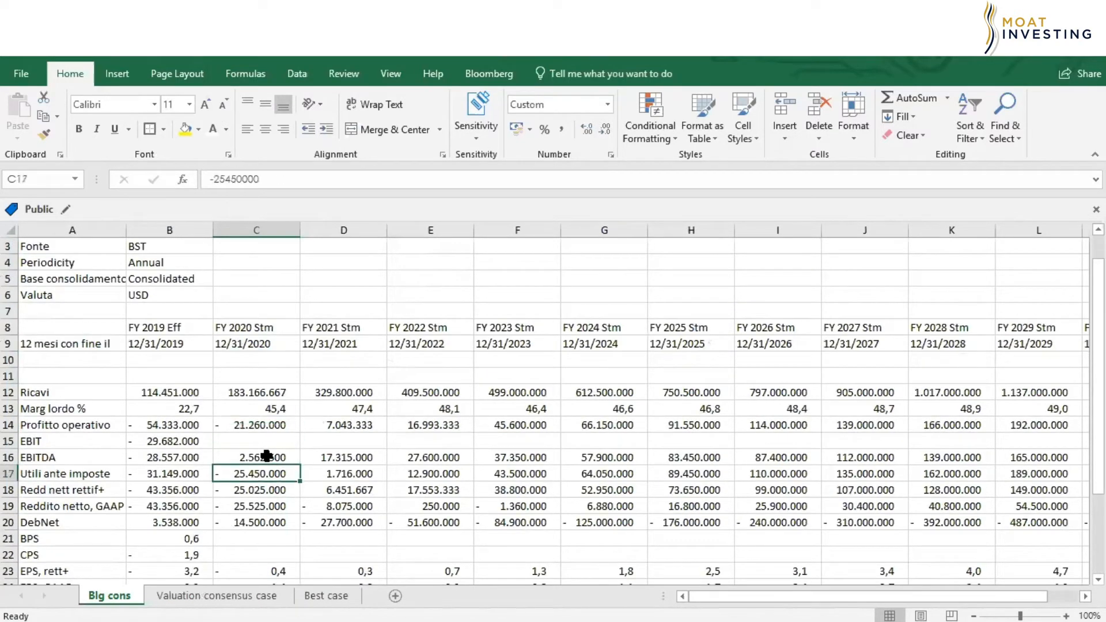
Step: Look across the consensus estimates along the Utili ante imposte row through FY 2030 and return to its label
{"action": "key", "text": "Right"}
{"action": "key", "text": "Right"}
{"action": "key", "text": "Right"}
{"action": "key", "text": "Right"}
{"action": "key", "text": "Right"}
{"action": "key", "text": "Right"}
{"action": "key", "text": "Right"}
{"action": "key", "text": "Right"}
{"action": "key", "text": "Right"}
{"action": "key", "text": "Right"}
{"action": "key", "text": "Right"}
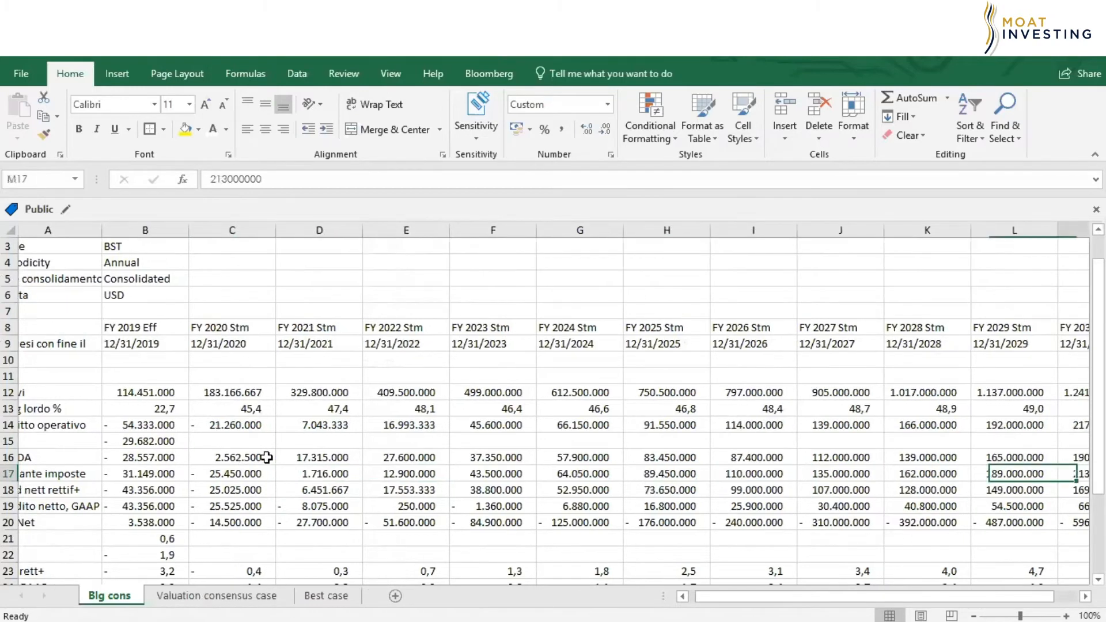
{"action": "key", "text": "Left"}
{"action": "key", "text": "Left"}
{"action": "key", "text": "Left"}
{"action": "key", "text": "Left"}
{"action": "key", "text": "Left"}
{"action": "key", "text": "Left"}
{"action": "key", "text": "Left"}
{"action": "key", "text": "Left"}
{"action": "key", "text": "Left"}
{"action": "key", "text": "Left"}
{"action": "key", "text": "Left"}
{"action": "key", "text": "Left"}
{"action": "key", "text": "Left"}
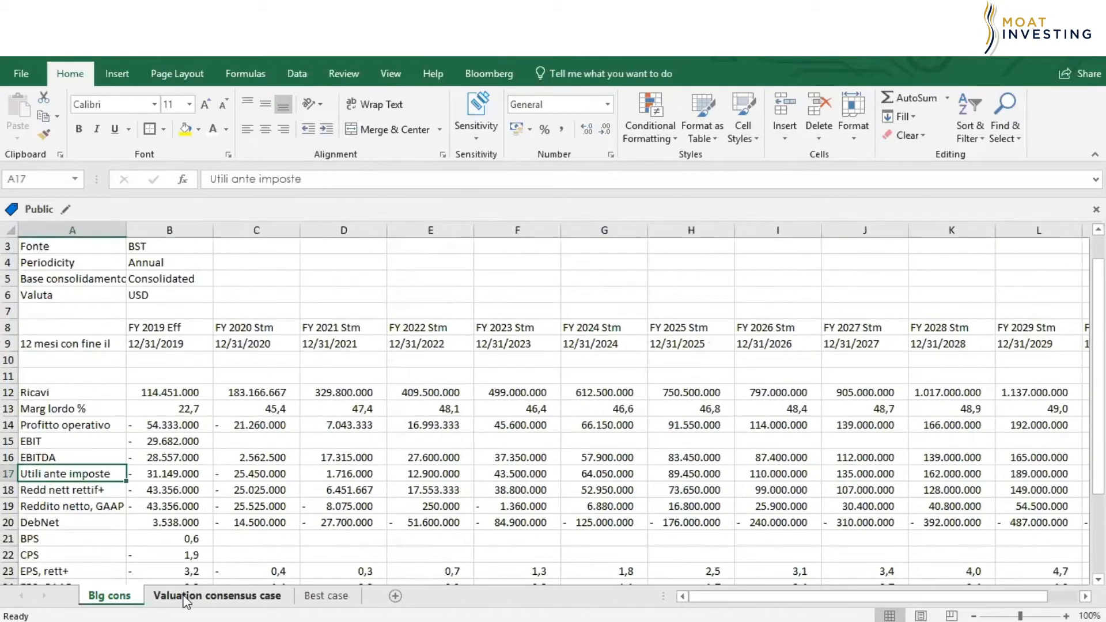
Step: Return to the Valuation consensus case sheet and check the Revenues links to Blg cons, starting from 2021
{"action": "left_click", "coordinate": [179, 596]}
{"action": "left_click", "coordinate": [283, 288]}
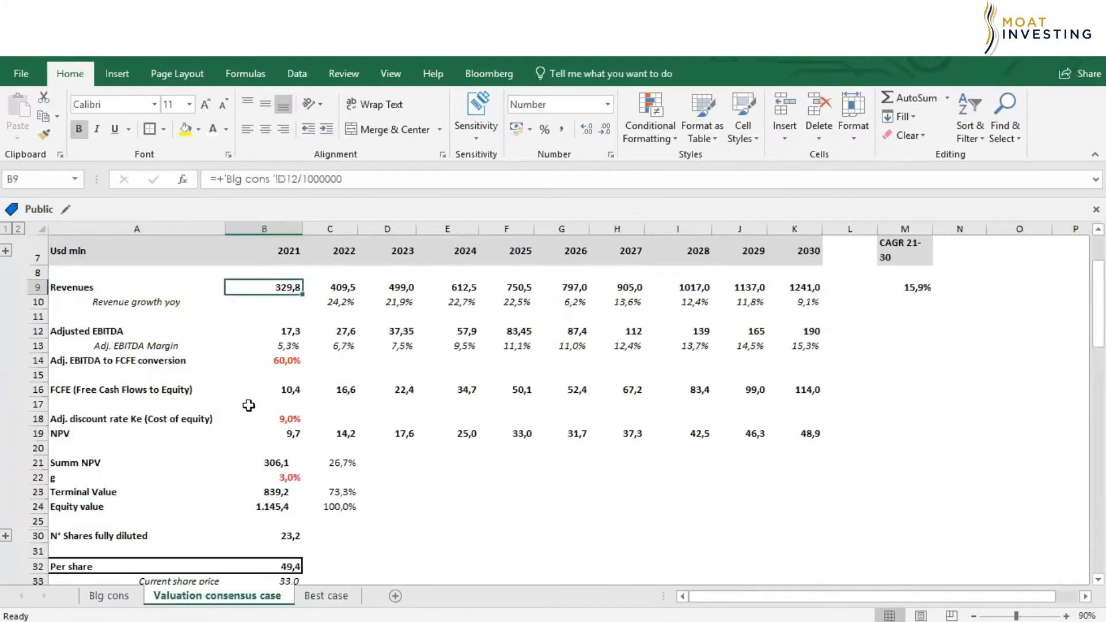
{"action": "key", "text": "Right"}
{"action": "key", "text": "Right"}
{"action": "key", "text": "Right"}
{"action": "key", "text": "Right"}
{"action": "key", "text": "Right"}
{"action": "key", "text": "Right"}
{"action": "key", "text": "Right"}
{"action": "key", "text": "Right"}
Step: Check the Adjusted EBITDA links to the Blg cons sheet across the forecast years up to 2030
{"action": "left_click", "coordinate": [264, 336]}
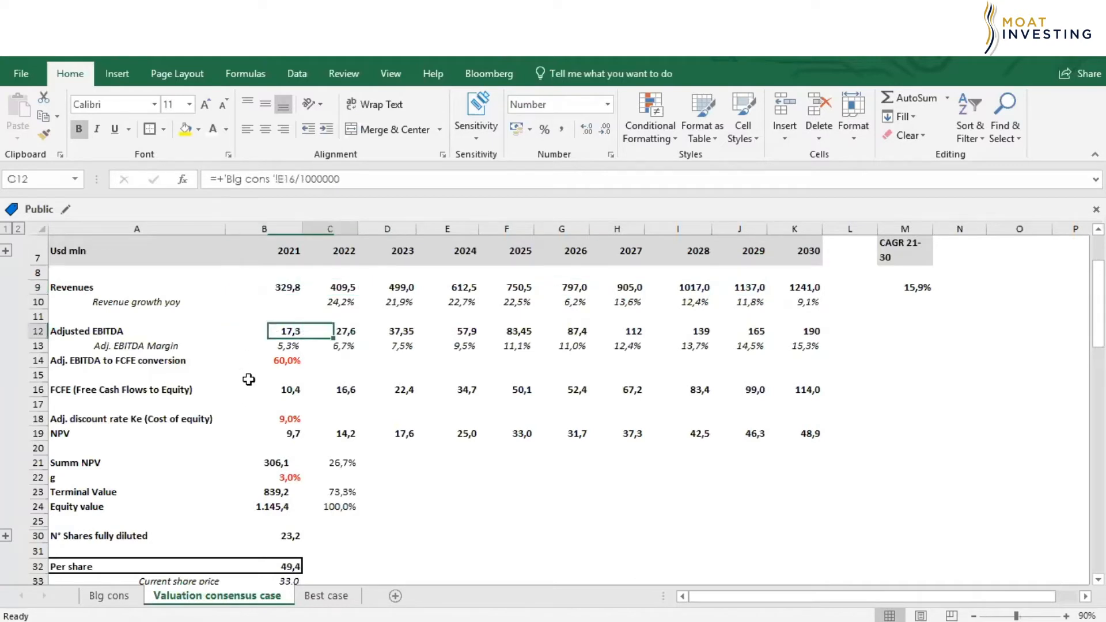
{"action": "key", "text": "Right"}
{"action": "key", "text": "Right"}
{"action": "key", "text": "Right"}
{"action": "key", "text": "Right"}
{"action": "key", "text": "Right"}
{"action": "key", "text": "Right"}
{"action": "key", "text": "Right"}
{"action": "key", "text": "Right"}
{"action": "key", "text": "Right"}
{"action": "key", "text": "Right"}
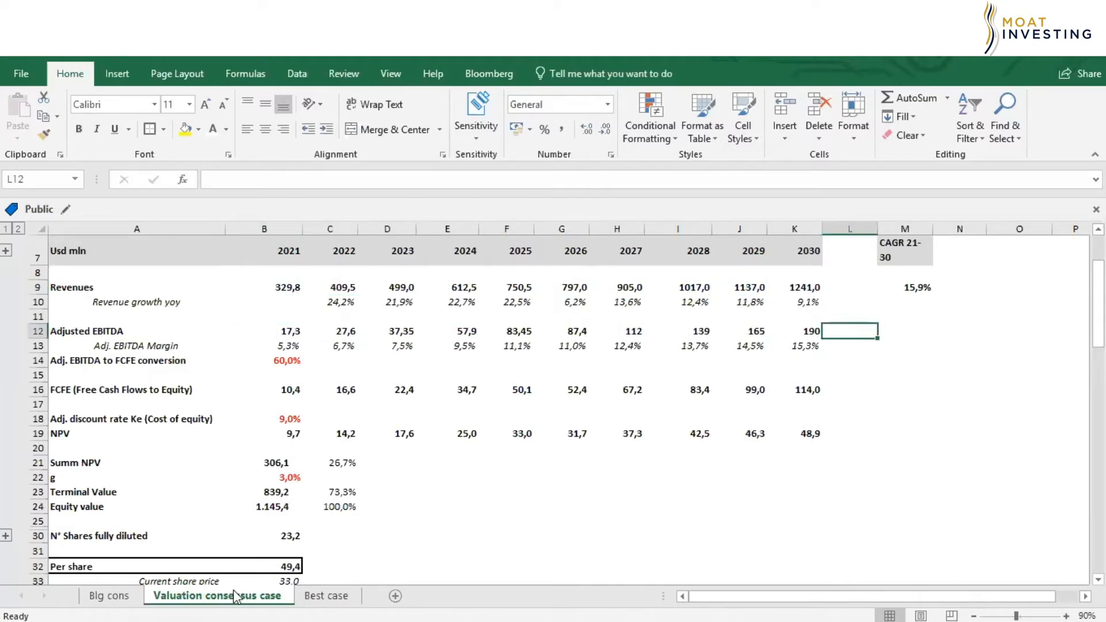
{"action": "key", "text": "ctrl+Left"}
{"action": "key", "text": "ctrl+Left"}
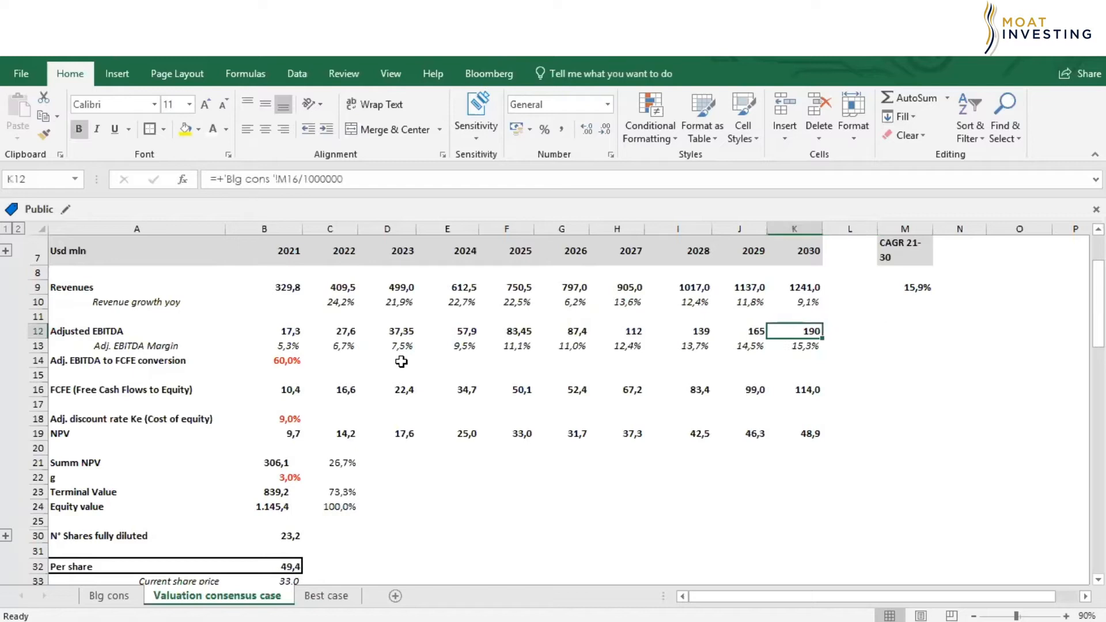
Step: Inspect the Revenues CAGR 21-30 formula in M9 and its referenced cells, leaving the formula as it is
{"action": "double_click", "coordinate": [911, 288]}
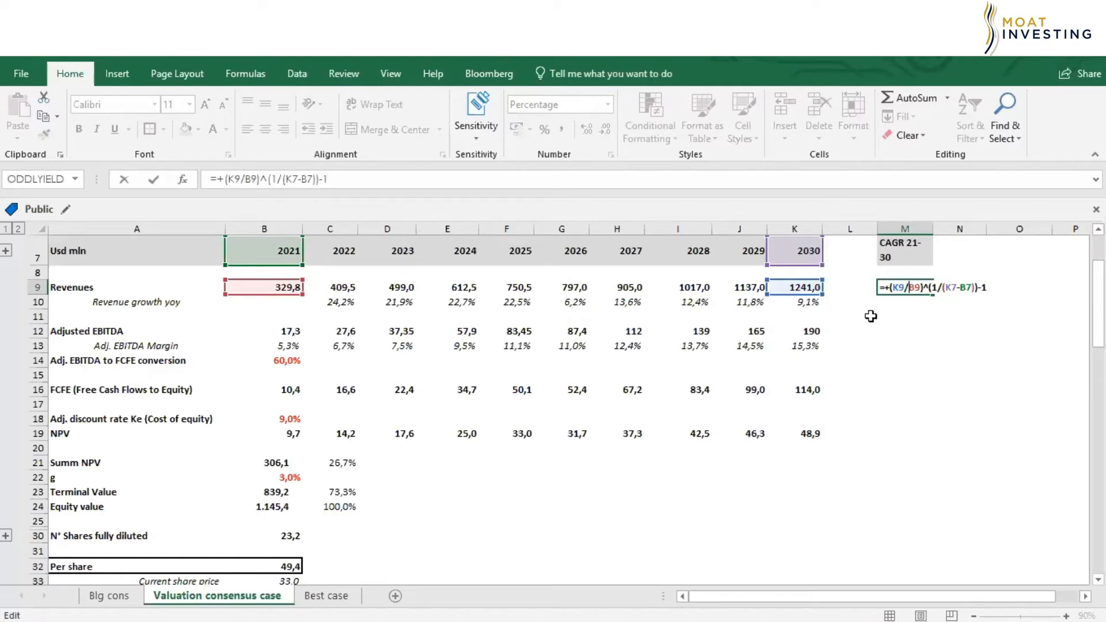
{"action": "key", "text": "ctrl+Return"}
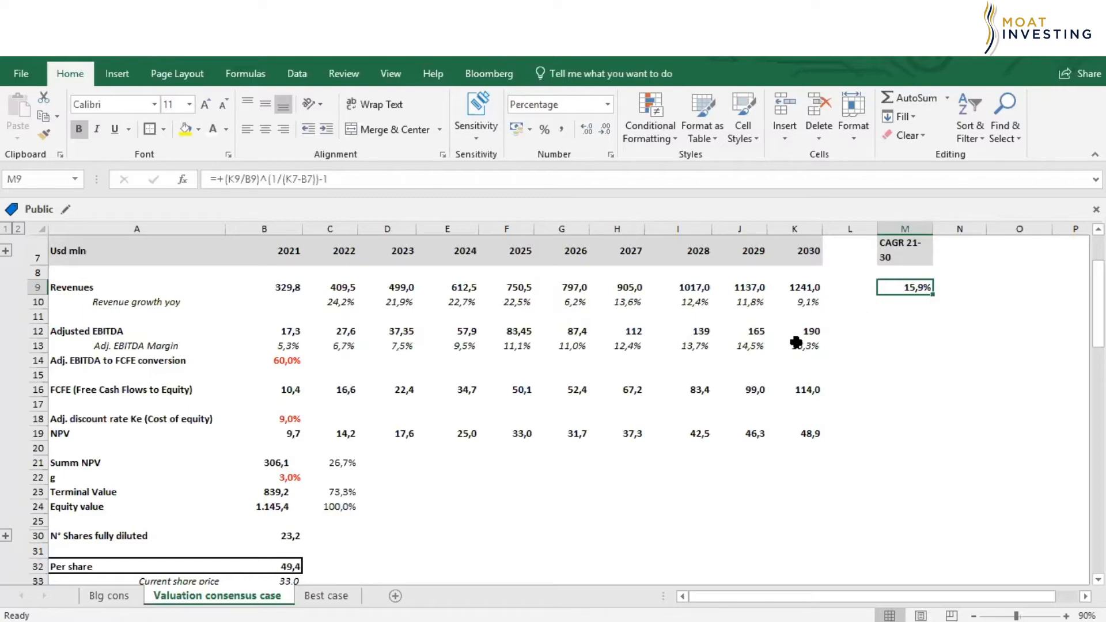
{"action": "key", "text": "Down"}
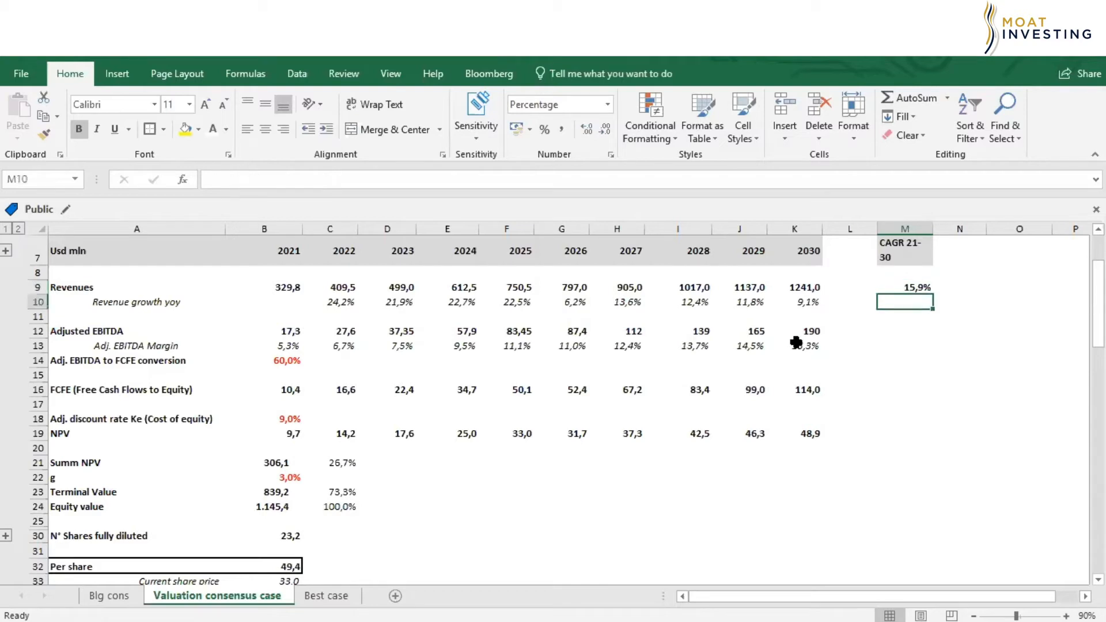
{"action": "key", "text": "Up"}
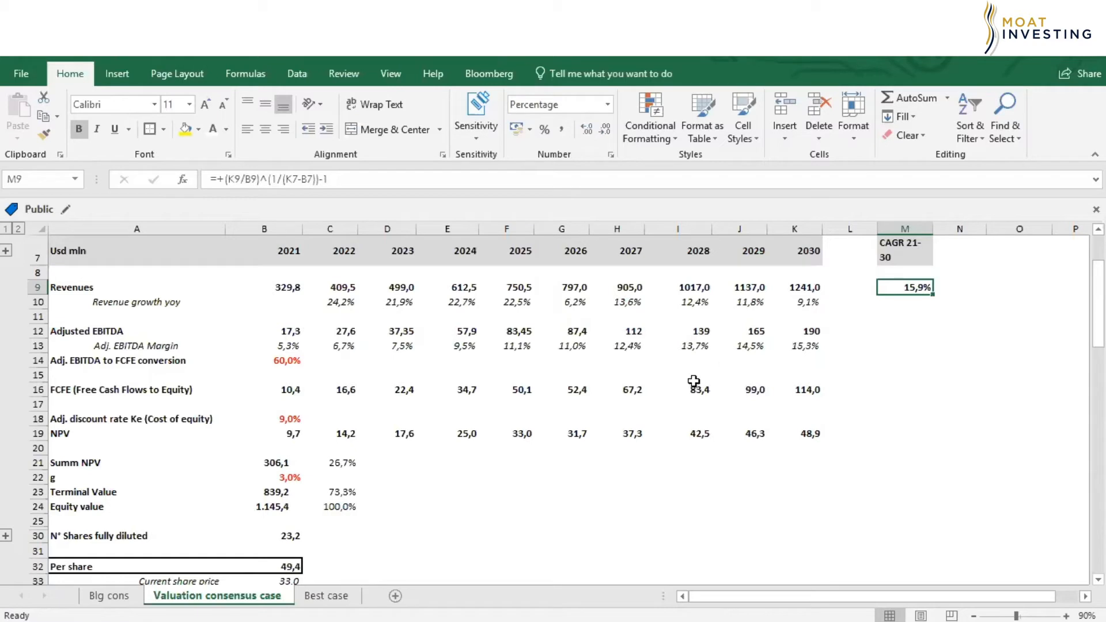
Step: Review the Adjusted EBITDA progression year by year from 2021 to 2030
{"action": "left_click", "coordinate": [412, 335]}
{"action": "key", "text": "Left"}
{"action": "key", "text": "Left"}
{"action": "key", "text": "Left"}
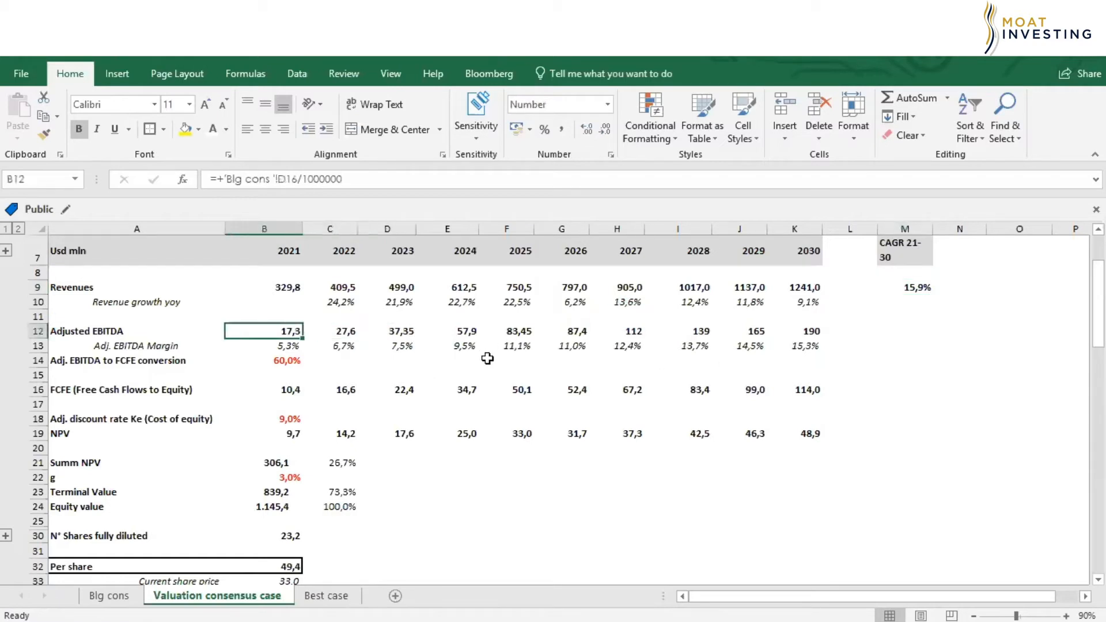
{"action": "key", "text": "Right"}
{"action": "key", "text": "Right"}
{"action": "key", "text": "Right"}
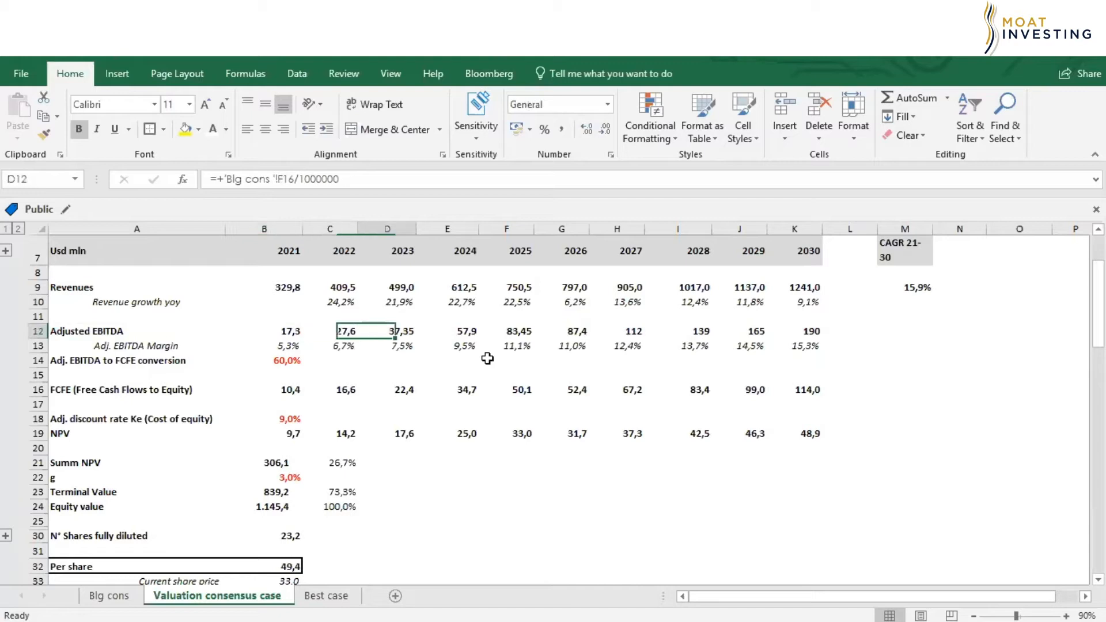
{"action": "key", "text": "Right"}
{"action": "key", "text": "Right"}
{"action": "key", "text": "Right"}
{"action": "key", "text": "Right"}
{"action": "key", "text": "Right"}
{"action": "key", "text": "Right"}
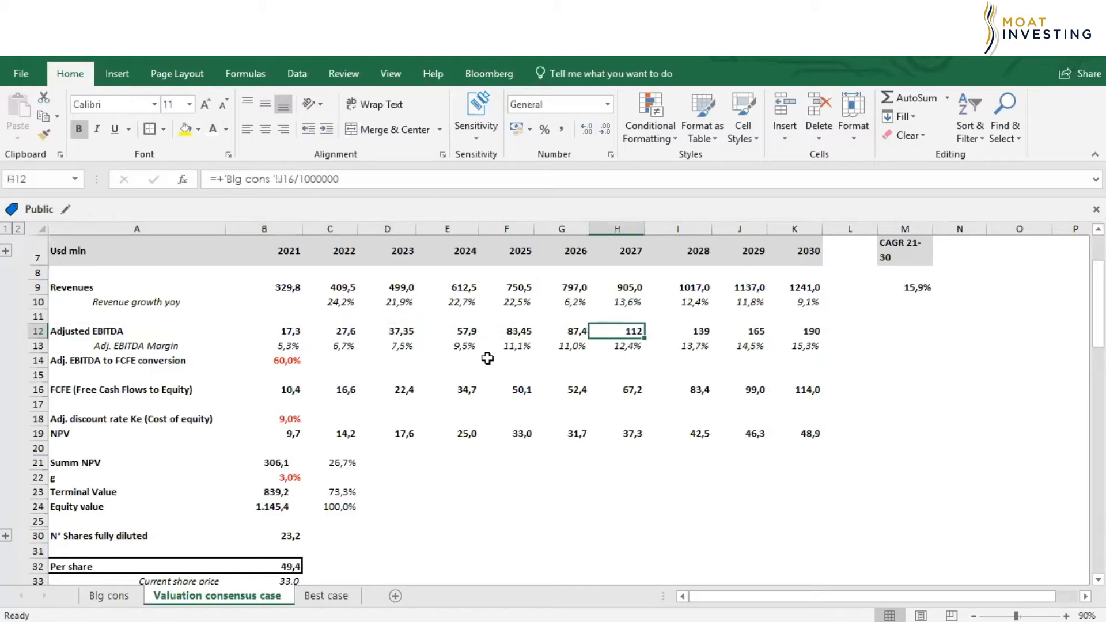
{"action": "key", "text": "Left"}
{"action": "key", "text": "Right"}
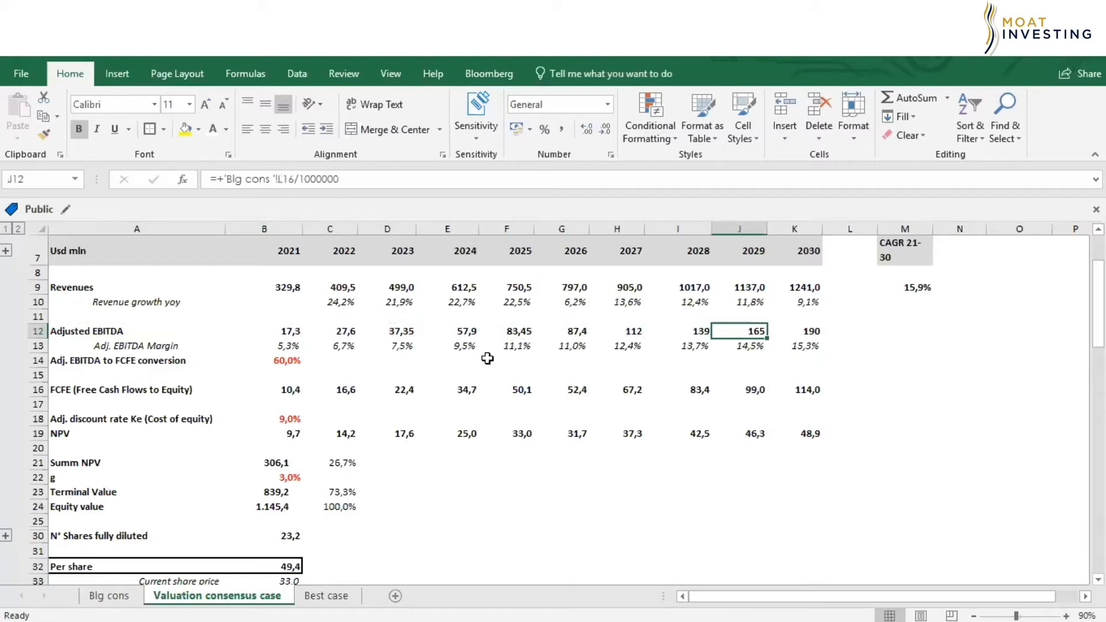
{"action": "key", "text": "Right"}
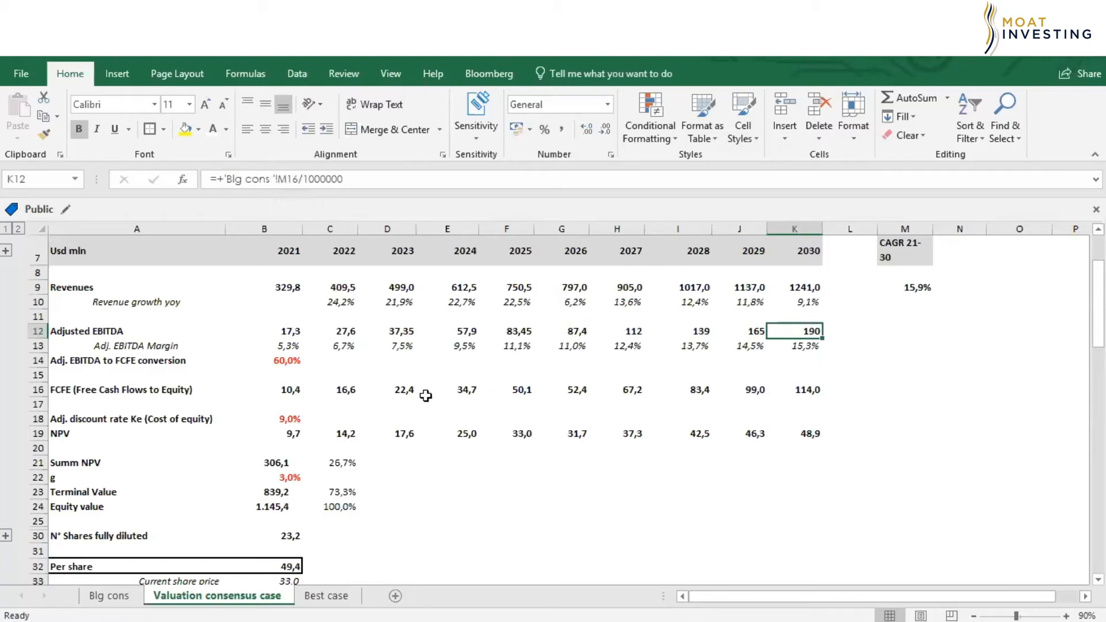
Step: Inspect the FCFE formulas in row 16 for 2021 to 2023 on the Valuation consensus case sheet
{"action": "key", "text": "Left"}
{"action": "key", "text": "Left"}
{"action": "key", "text": "Left"}
{"action": "key", "text": "Left"}
{"action": "key", "text": "Left"}
{"action": "key", "text": "Left"}
{"action": "key", "text": "Left"}
{"action": "key", "text": "Left"}
{"action": "key", "text": "Left"}
{"action": "key", "text": "Left"}
{"action": "key", "text": "Down"}
{"action": "key", "text": "Down"}
{"action": "key", "text": "Right"}
{"action": "key", "text": "Down"}
{"action": "key", "text": "Down"}
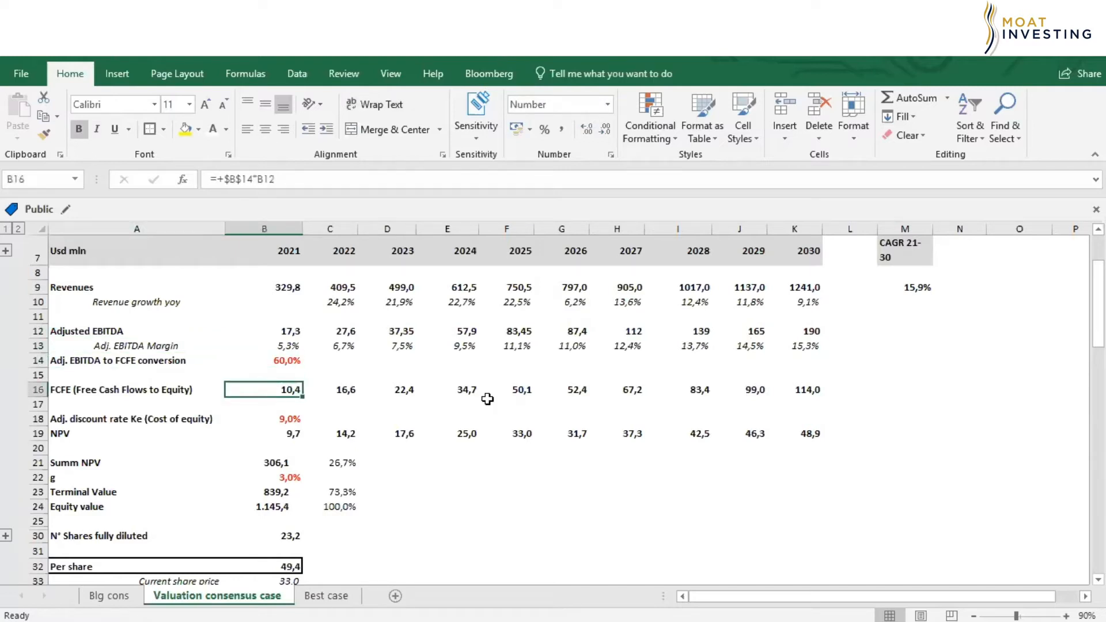
{"action": "key", "text": "Right"}
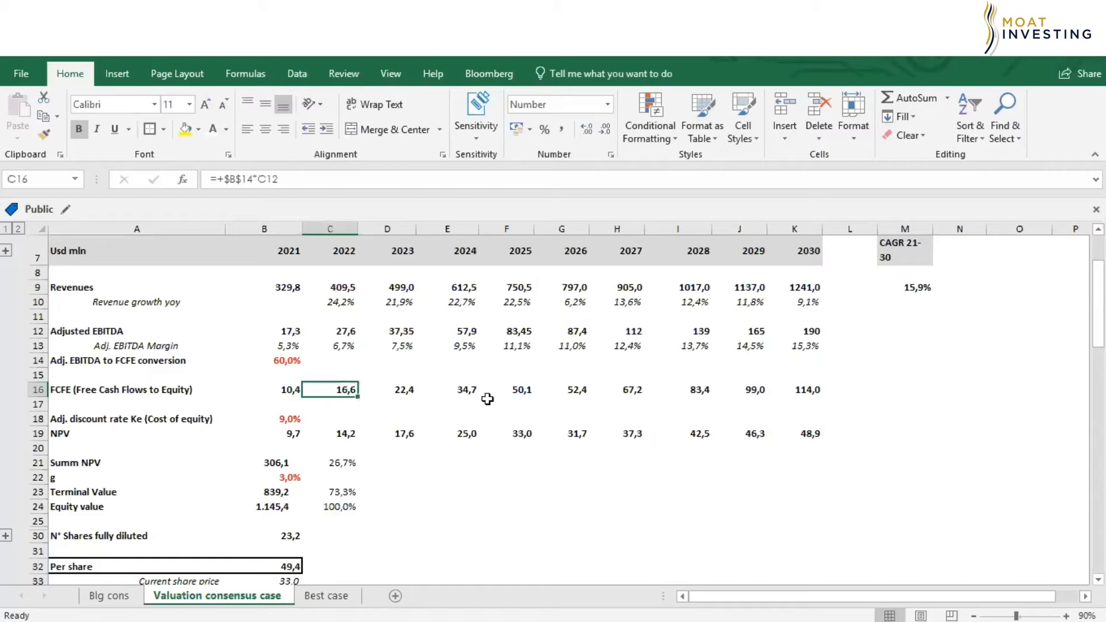
{"action": "key", "text": "Right"}
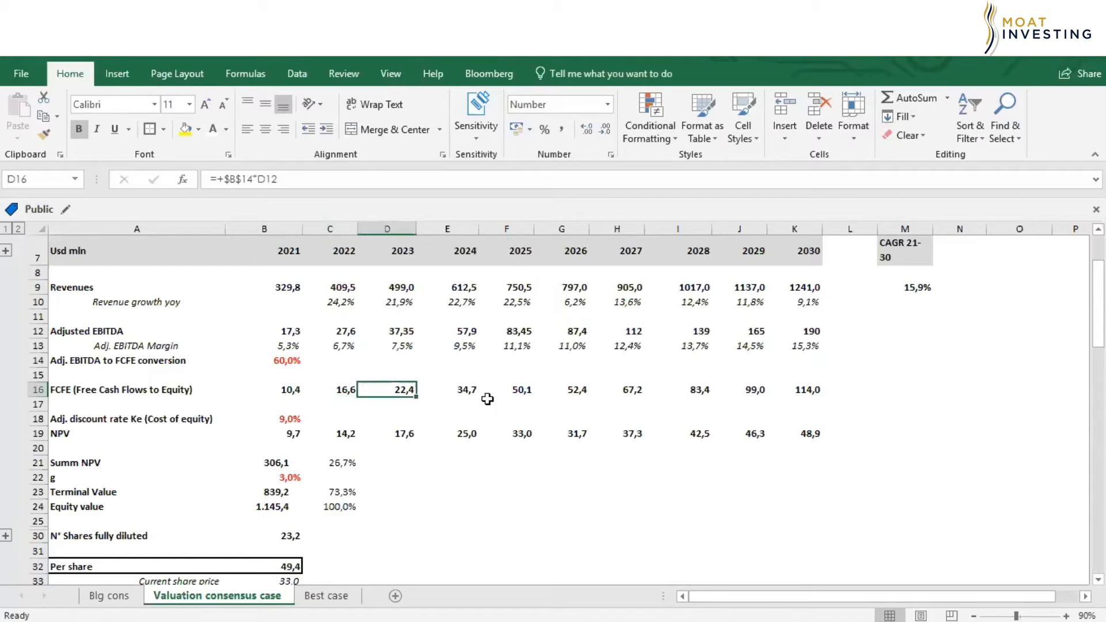
{"action": "key", "text": "Left"}
{"action": "key", "text": "Left"}
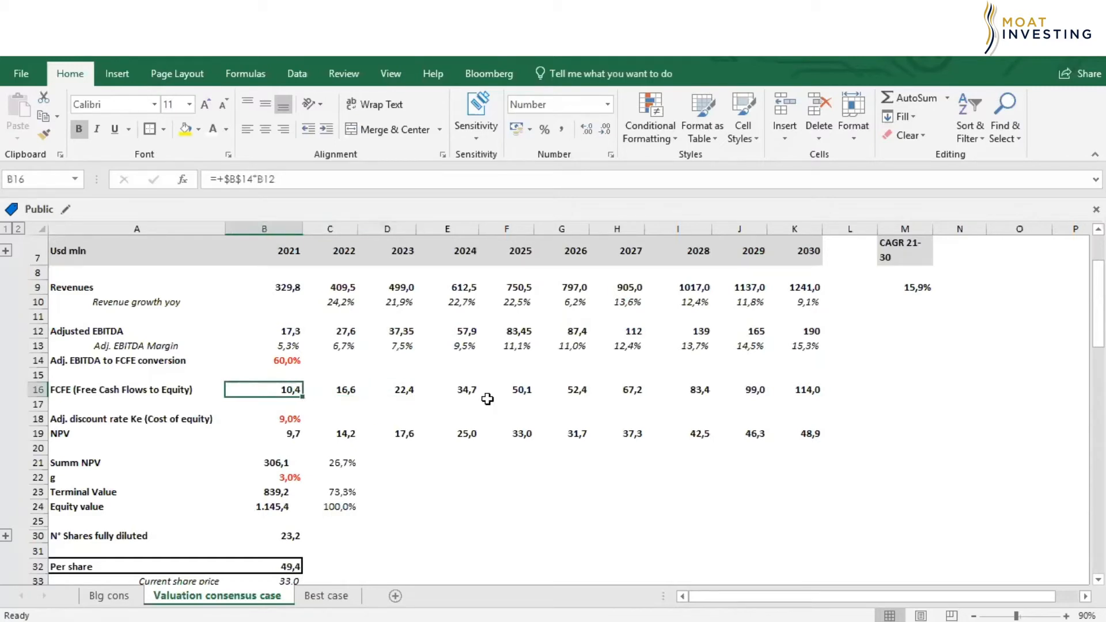
Step: Check the Adj. EBITDA to FCFE conversion input in B14 against the FCFE formulas that reference it
{"action": "key", "text": "Up"}
{"action": "key", "text": "Up"}
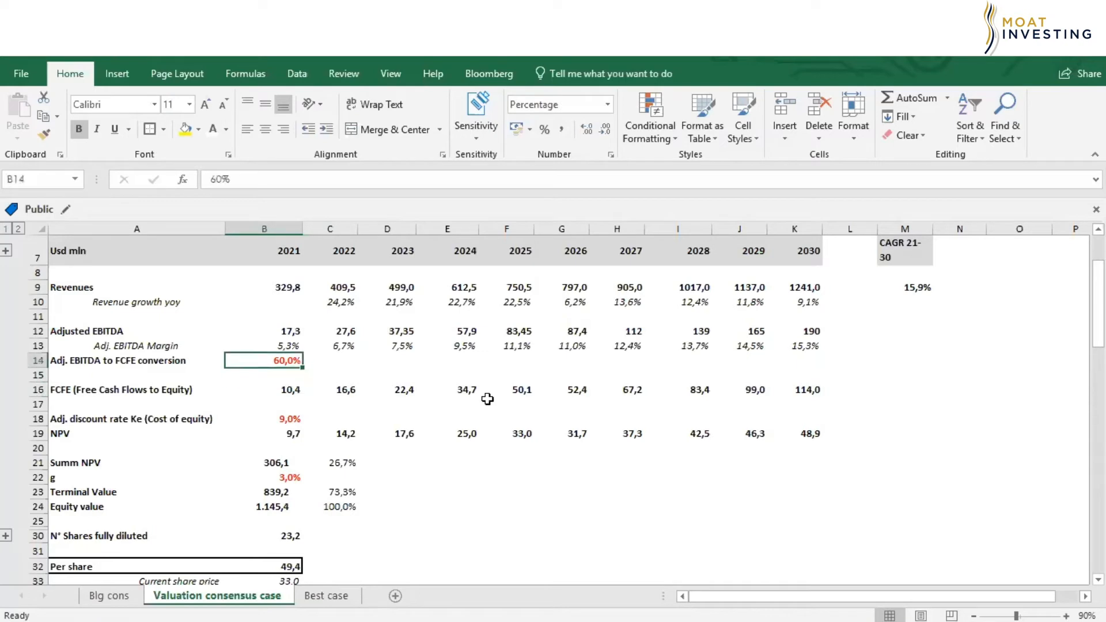
{"action": "key", "text": "Down"}
{"action": "key", "text": "Down"}
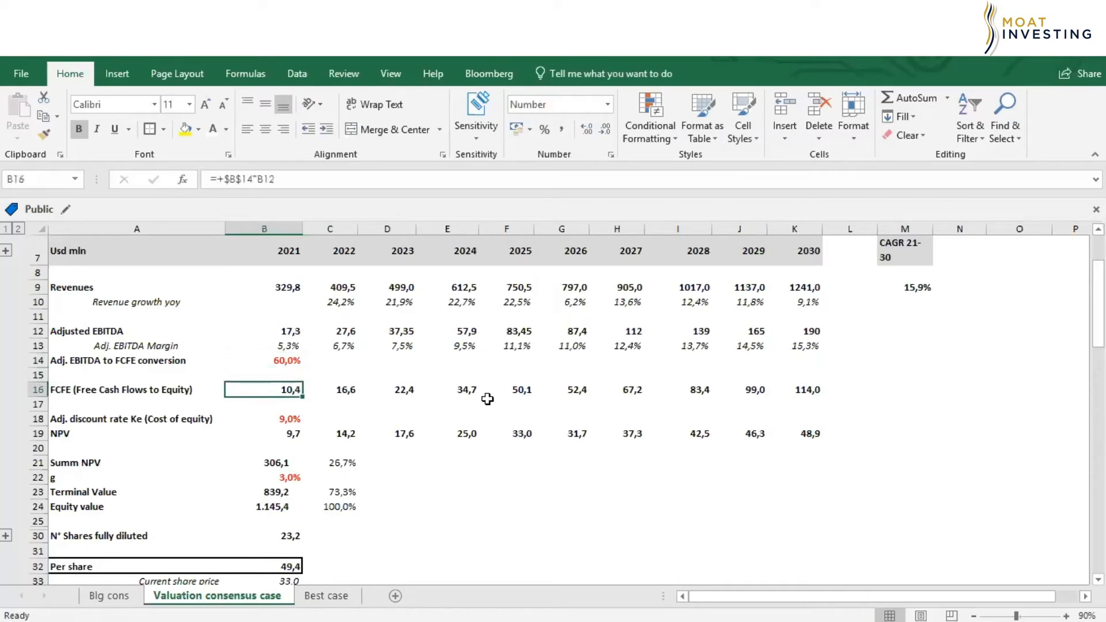
{"action": "key", "text": "Right"}
{"action": "key", "text": "Right"}
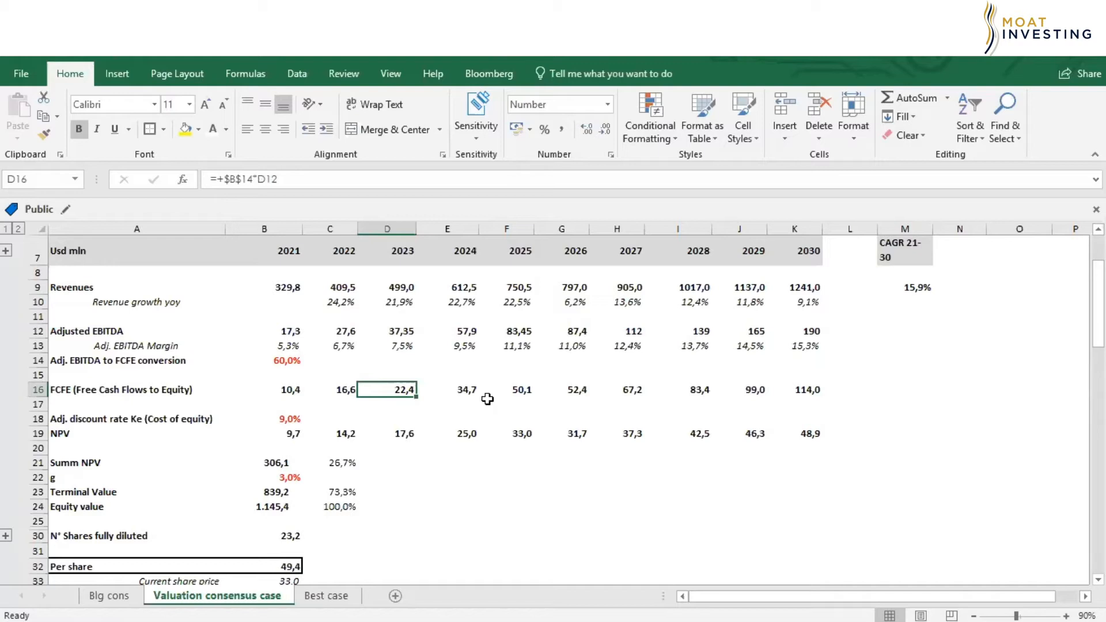
Step: Review the FCFE progression year by year across the forecast period, starting from 2021
{"action": "key", "text": "Left"}
{"action": "key", "text": "Left"}
{"action": "key", "text": "Left"}
{"action": "key", "text": "Right"}
{"action": "key", "text": "Right"}
{"action": "key", "text": "Right"}
{"action": "key", "text": "Right"}
{"action": "key", "text": "Right"}
{"action": "key", "text": "Right"}
{"action": "key", "text": "Right"}
{"action": "key", "text": "Right"}
{"action": "key", "text": "Right"}
{"action": "key", "text": "Right"}
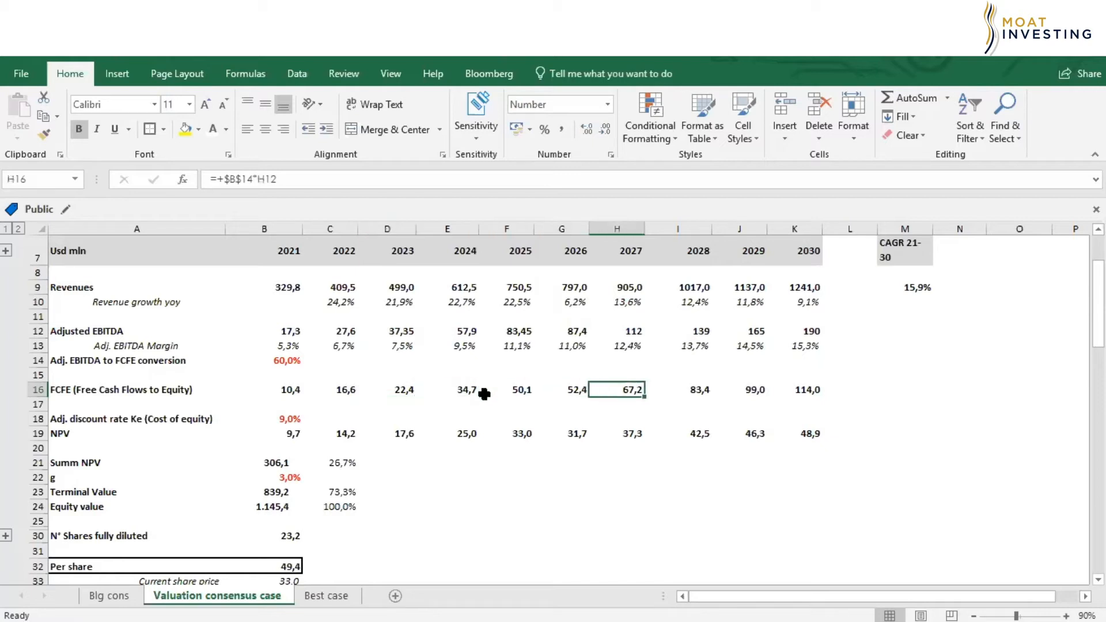
Step: Return to the 2021 FCFE and examine the Adj. EBITDA to FCFE conversion assumption in B14
{"action": "key", "text": "Left"}
{"action": "key", "text": "Left"}
{"action": "key", "text": "Left"}
{"action": "key", "text": "Left"}
{"action": "key", "text": "Left"}
{"action": "key", "text": "Left"}
{"action": "key", "text": "Left"}
{"action": "key", "text": "Left"}
{"action": "key", "text": "Left"}
{"action": "key", "text": "Left"}
{"action": "key", "text": "Right"}
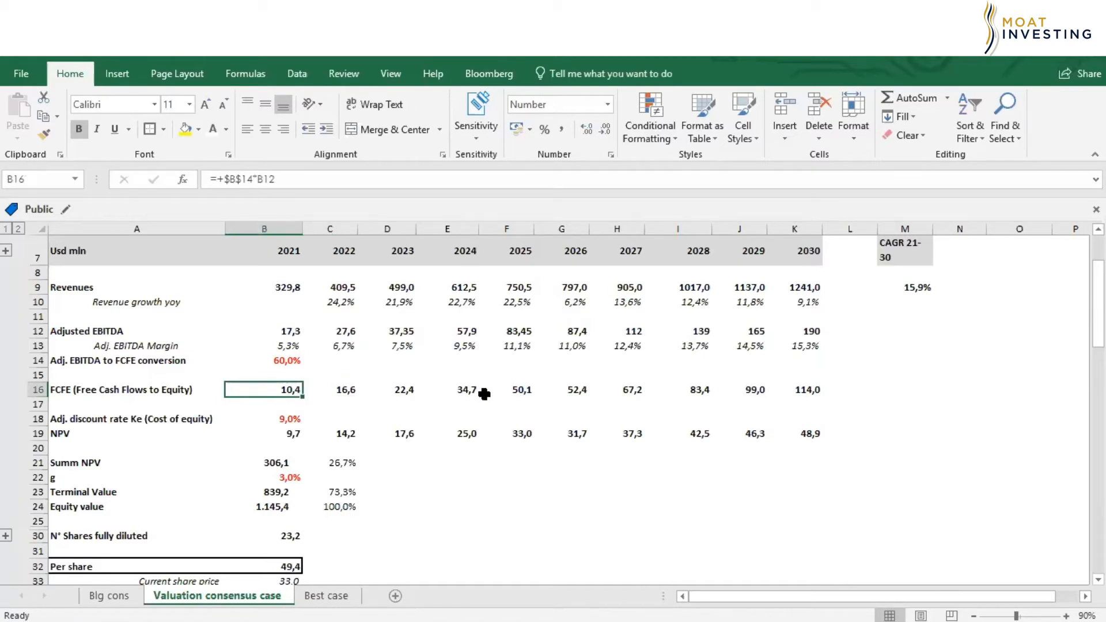
{"action": "key", "text": "Up"}
{"action": "key", "text": "Up"}
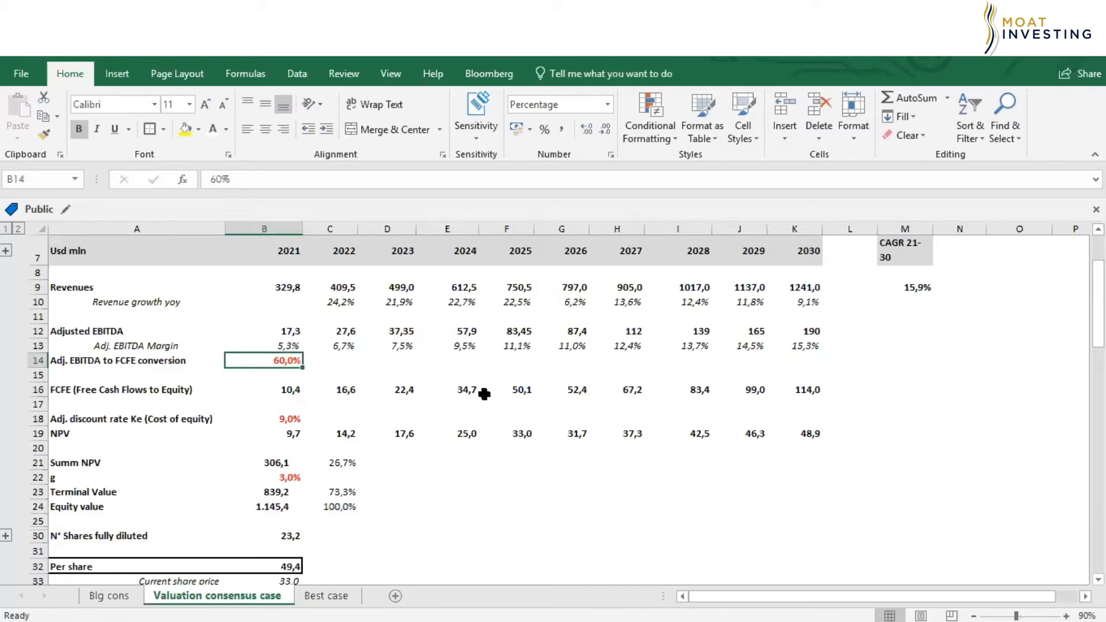
{"action": "key", "text": "Up"}
{"action": "key", "text": "Down"}
{"action": "key", "text": "Down"}
{"action": "key", "text": "Up"}
{"action": "key", "text": "Down"}
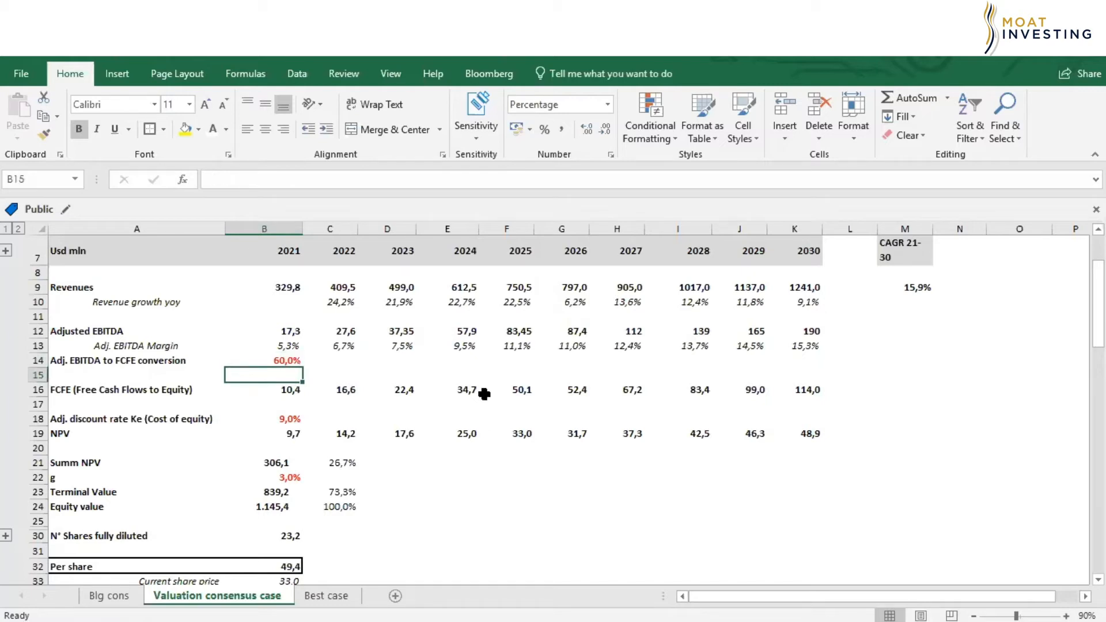
Step: Compare the 2021 Adj. EBITDA margin, FCFE conversion rate and resulting FCFE in column B
{"action": "key", "text": "Up"}
{"action": "key", "text": "Up"}
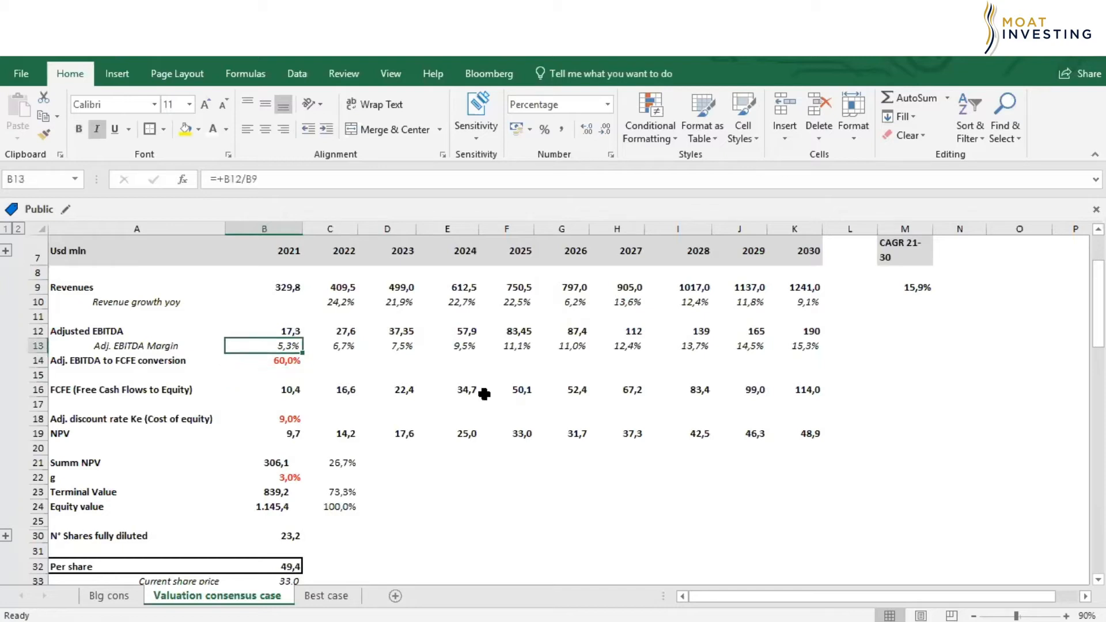
{"action": "key", "text": "Down"}
{"action": "key", "text": "Down"}
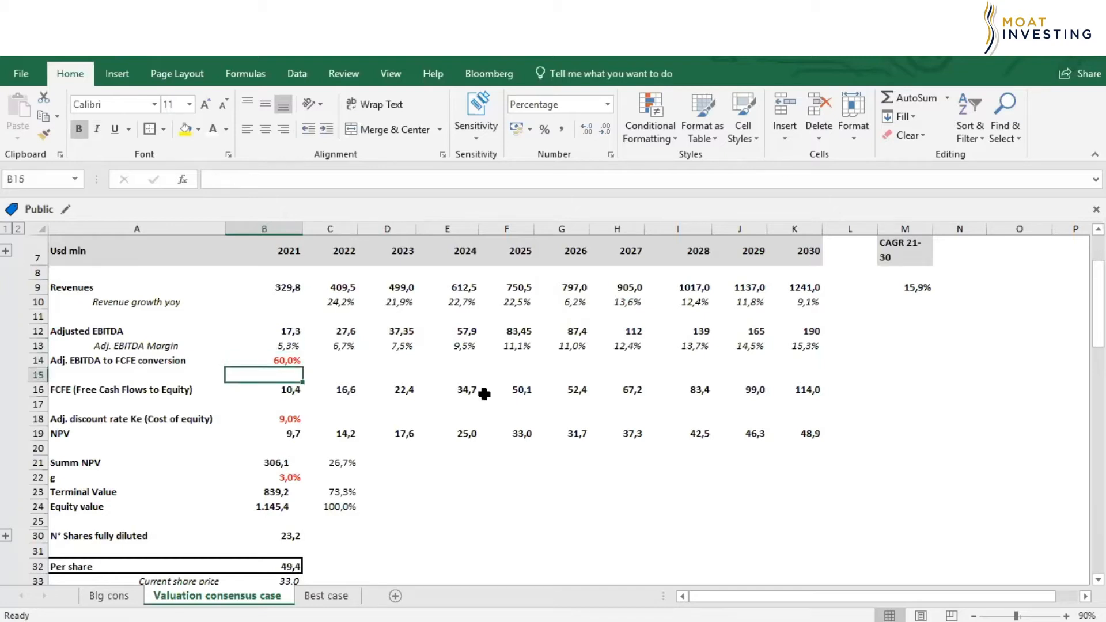
{"action": "key", "text": "Down"}
{"action": "key", "text": "Down"}
{"action": "key", "text": "Up"}
{"action": "key", "text": "Up"}
{"action": "key", "text": "Up"}
{"action": "key", "text": "Down"}
{"action": "key", "text": "Up"}
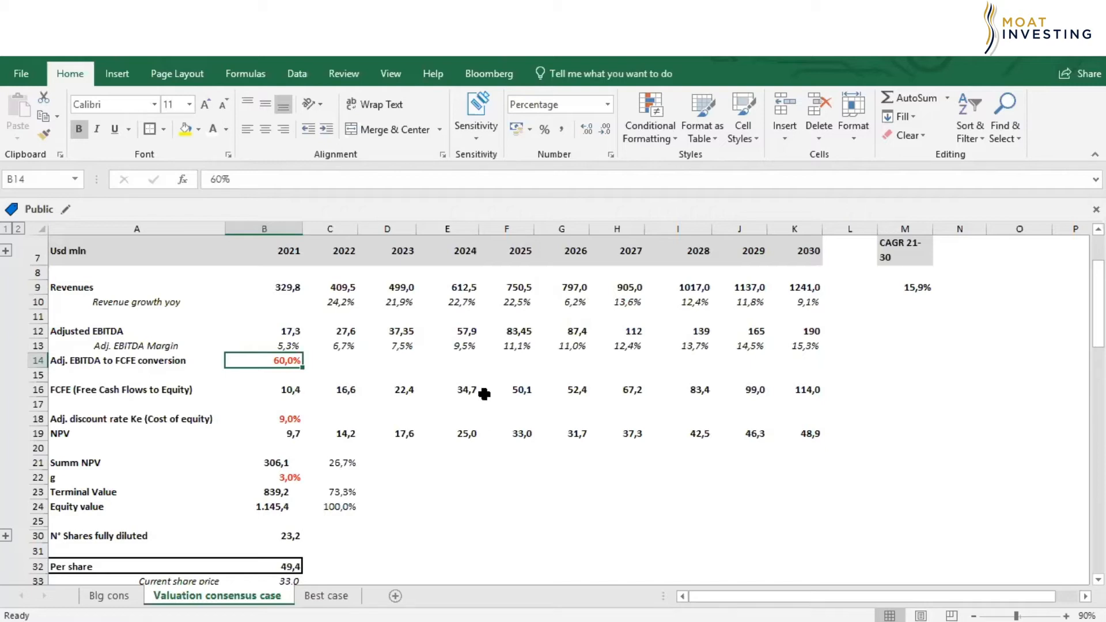
{"action": "key", "text": "Down"}
{"action": "key", "text": "Down"}
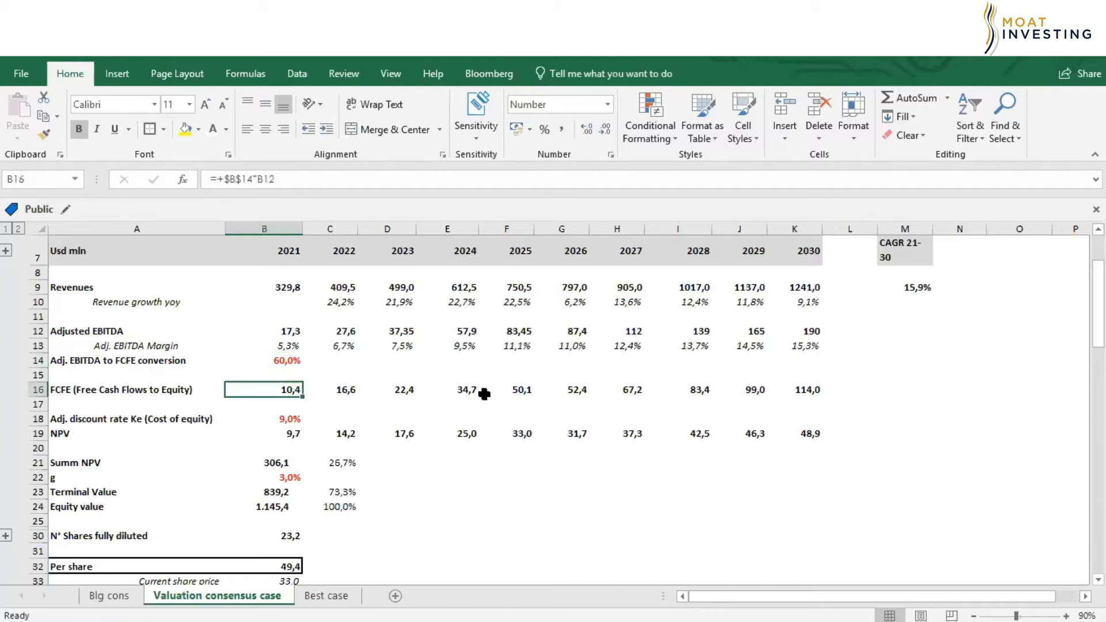
Step: Look over the FCFE row across the later forecast years and back to the start of the period
{"action": "key", "text": "Right"}
{"action": "key", "text": "Right"}
{"action": "key", "text": "Right"}
{"action": "key", "text": "Right"}
{"action": "key", "text": "Right"}
{"action": "key", "text": "Right"}
{"action": "key", "text": "Right"}
{"action": "key", "text": "Right"}
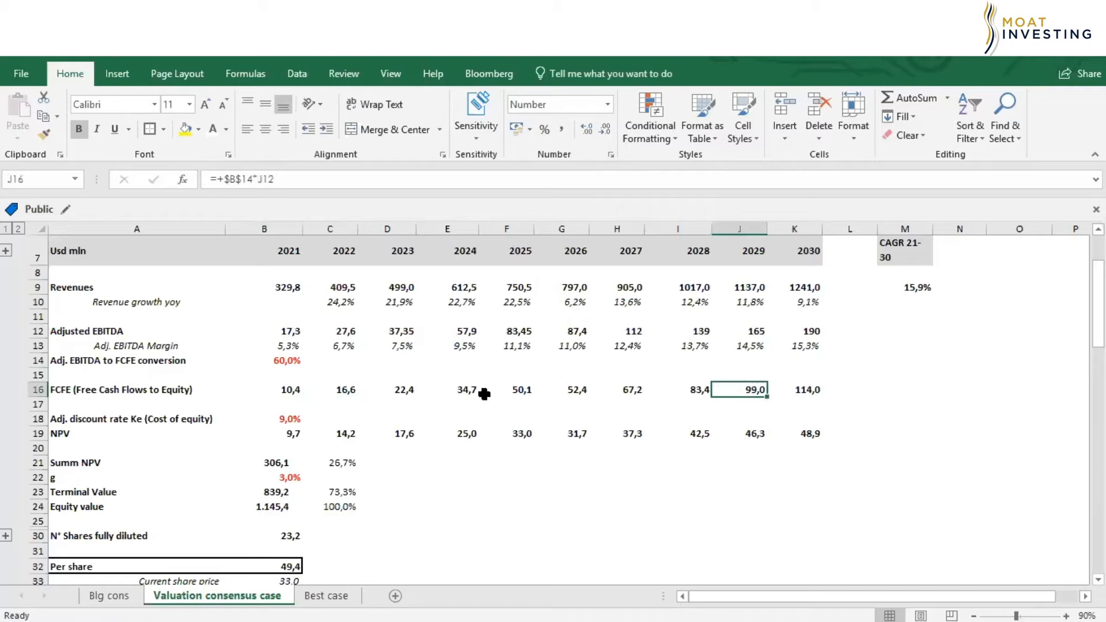
{"action": "key", "text": "Left"}
{"action": "key", "text": "Left"}
{"action": "key", "text": "Left"}
{"action": "key", "text": "Left"}
{"action": "key", "text": "Left"}
{"action": "key", "text": "Left"}
{"action": "key", "text": "Left"}
Step: Examine the Adj. discount rate Ke (Cost of equity) in B18 together with the 2021 FCFE it discounts
{"action": "key", "text": "Down"}
{"action": "key", "text": "Down"}
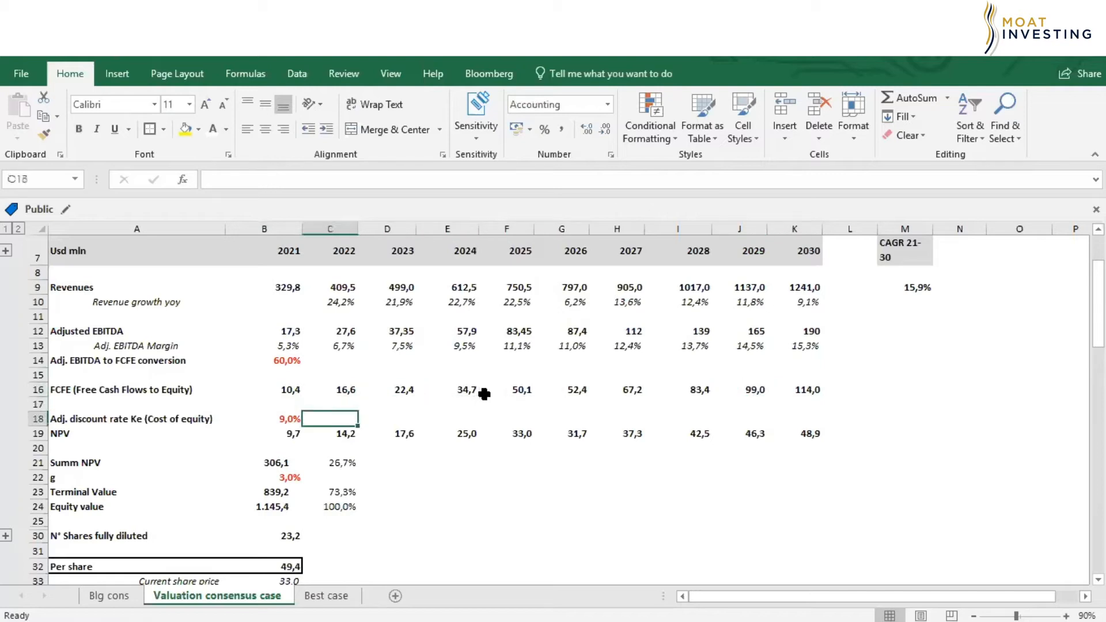
{"action": "key", "text": "Left"}
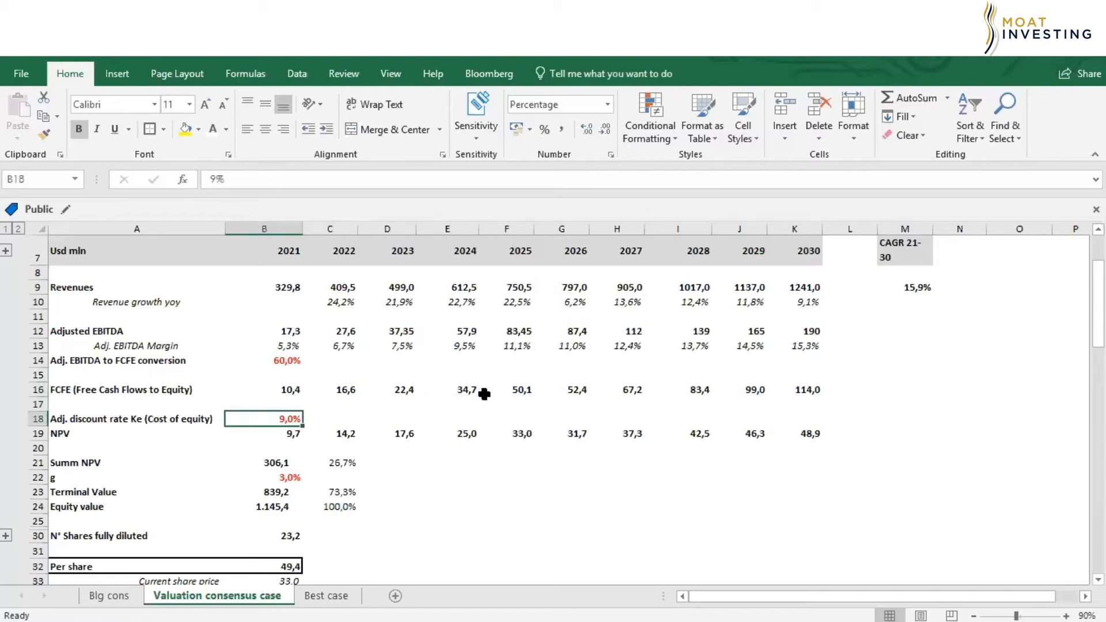
{"action": "key", "text": "Left"}
{"action": "key", "text": "Right"}
{"action": "key", "text": "Up"}
{"action": "key", "text": "Up"}
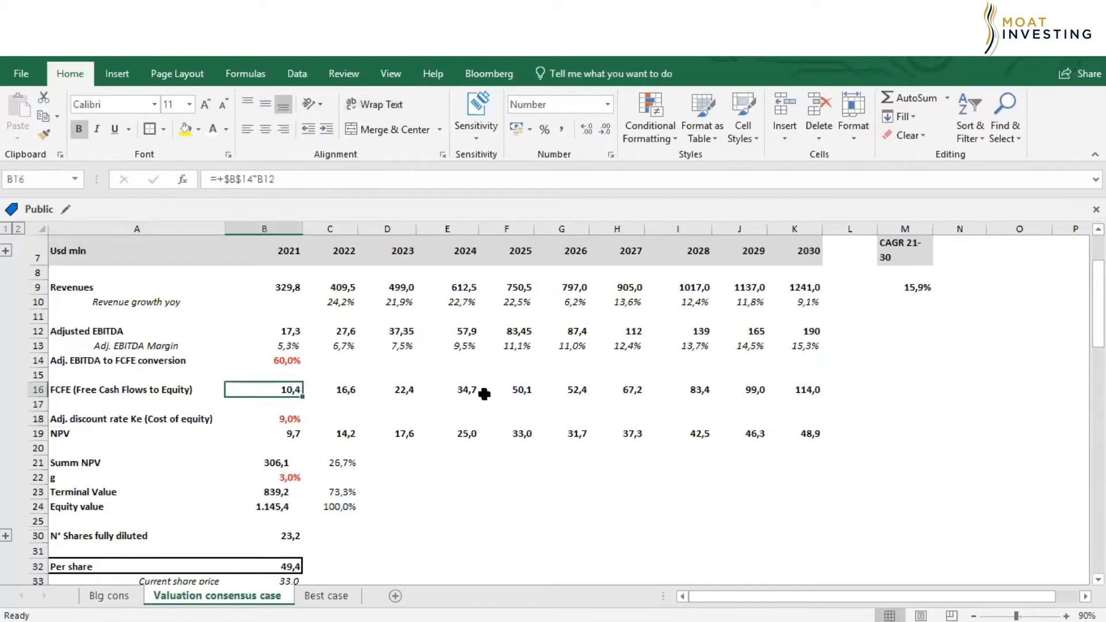
{"action": "key", "text": "Down"}
{"action": "key", "text": "Down"}
{"action": "key", "text": "Down"}
{"action": "key", "text": "Up"}
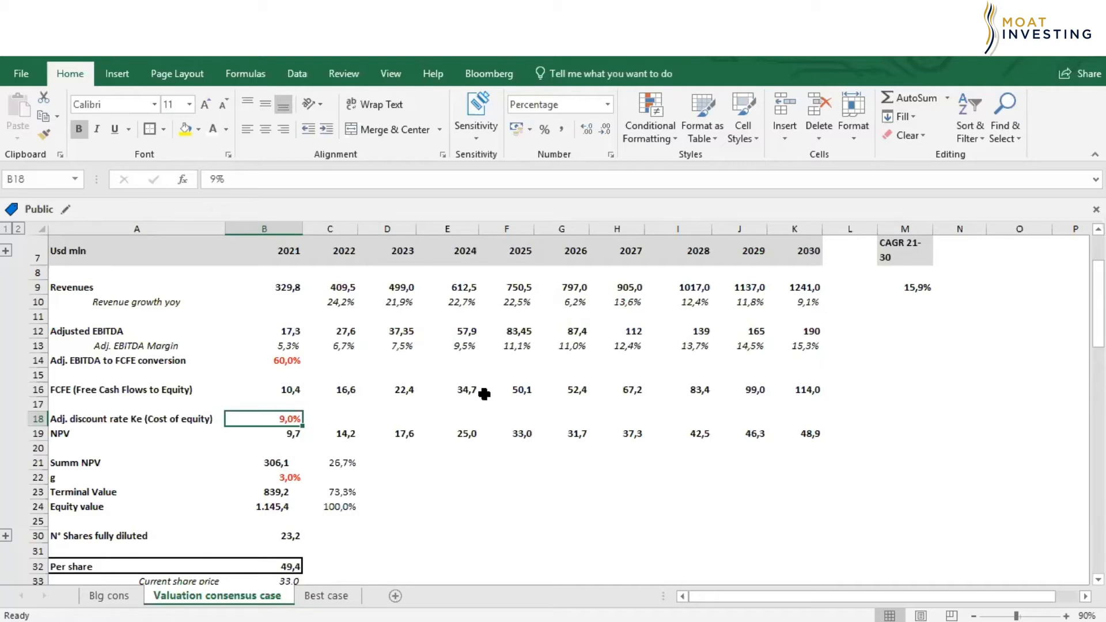
Step: Inspect the 2022 NPV formula in C19 and the FCFE and discount rate cells it references, leaving it as it is
{"action": "key", "text": "Left"}
{"action": "key", "text": "Right"}
{"action": "key", "text": "Down"}
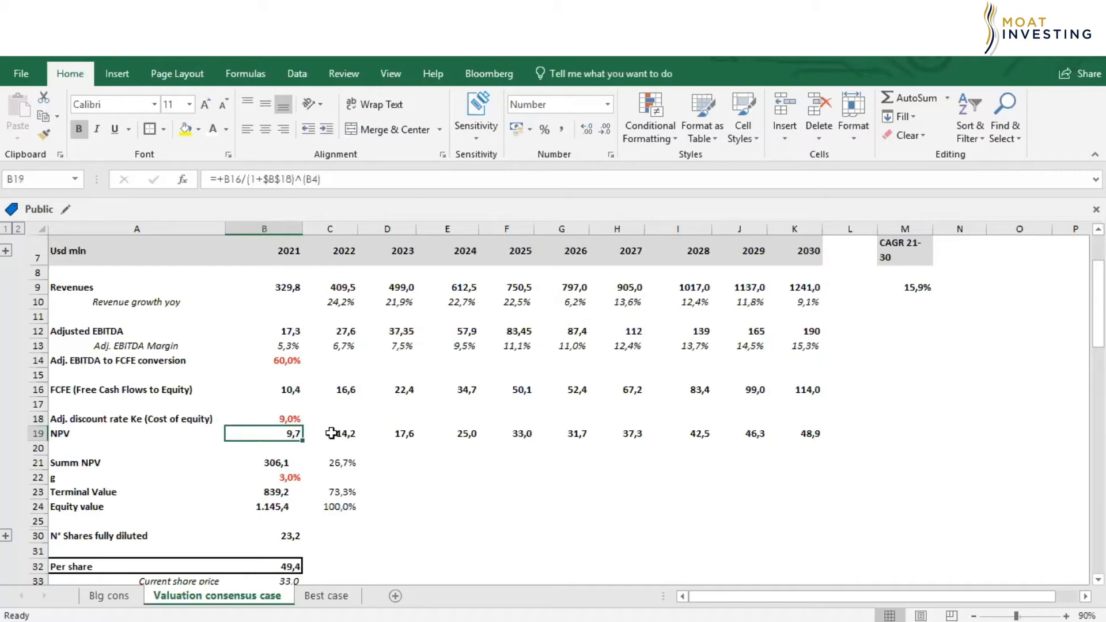
{"action": "left_click", "coordinate": [348, 388]}
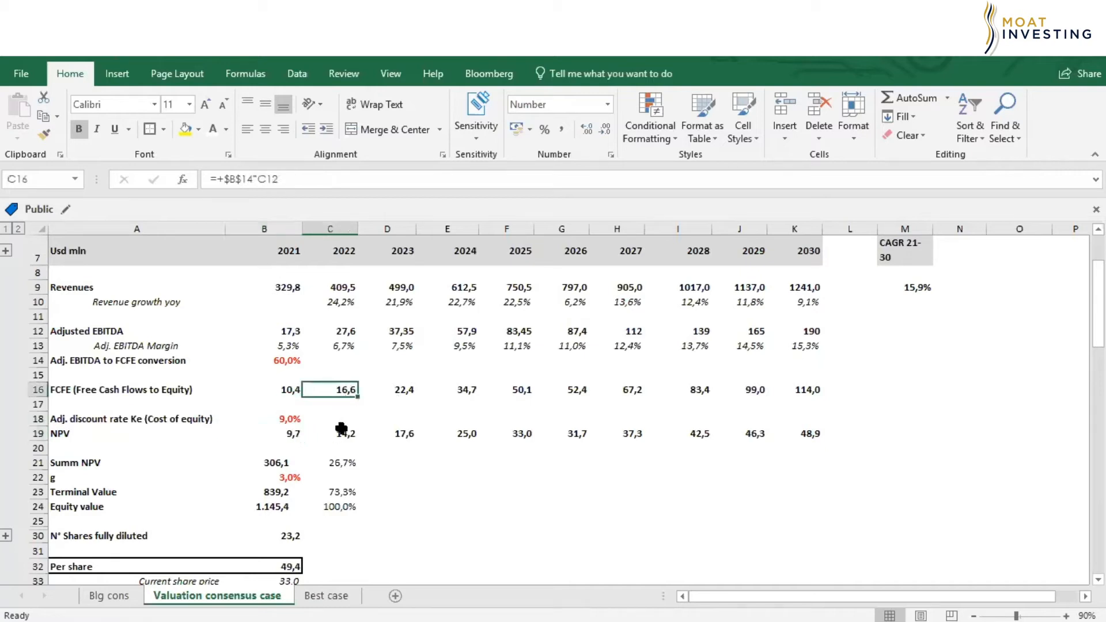
{"action": "key", "text": "Left"}
{"action": "key", "text": "Left"}
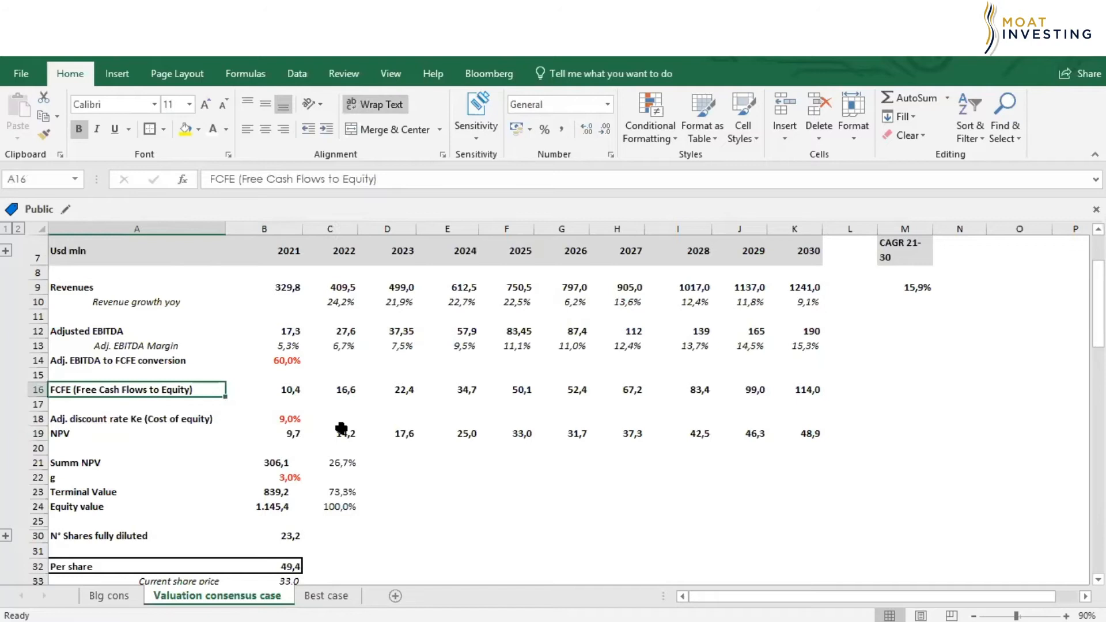
{"action": "key", "text": "Right"}
{"action": "key", "text": "Right"}
{"action": "double_click", "coordinate": [341, 429]}
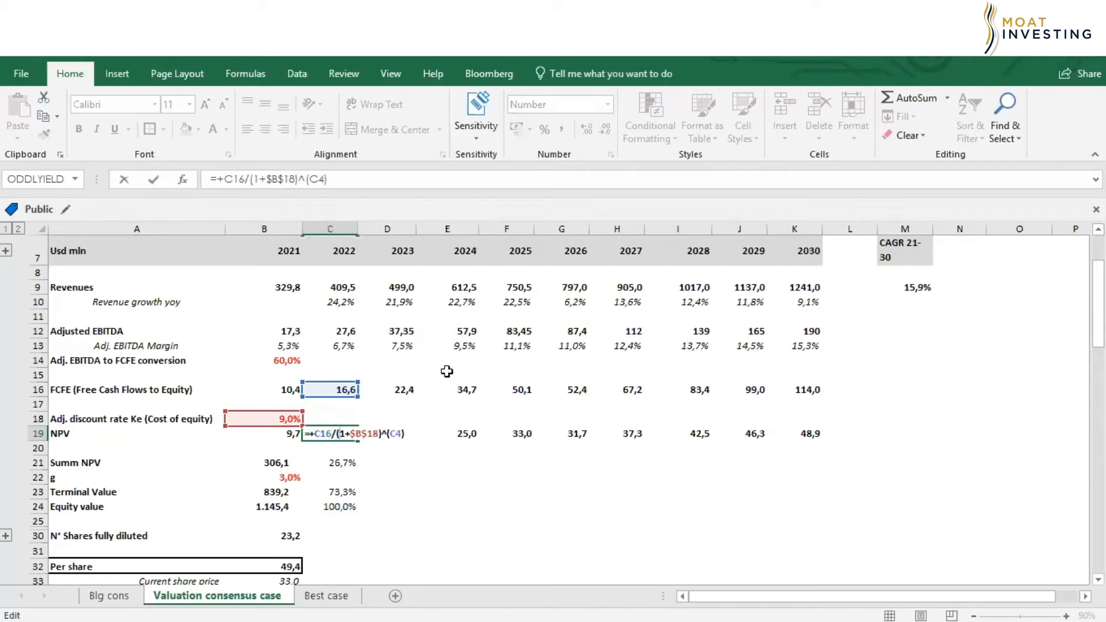
{"action": "key", "text": "Escape"}
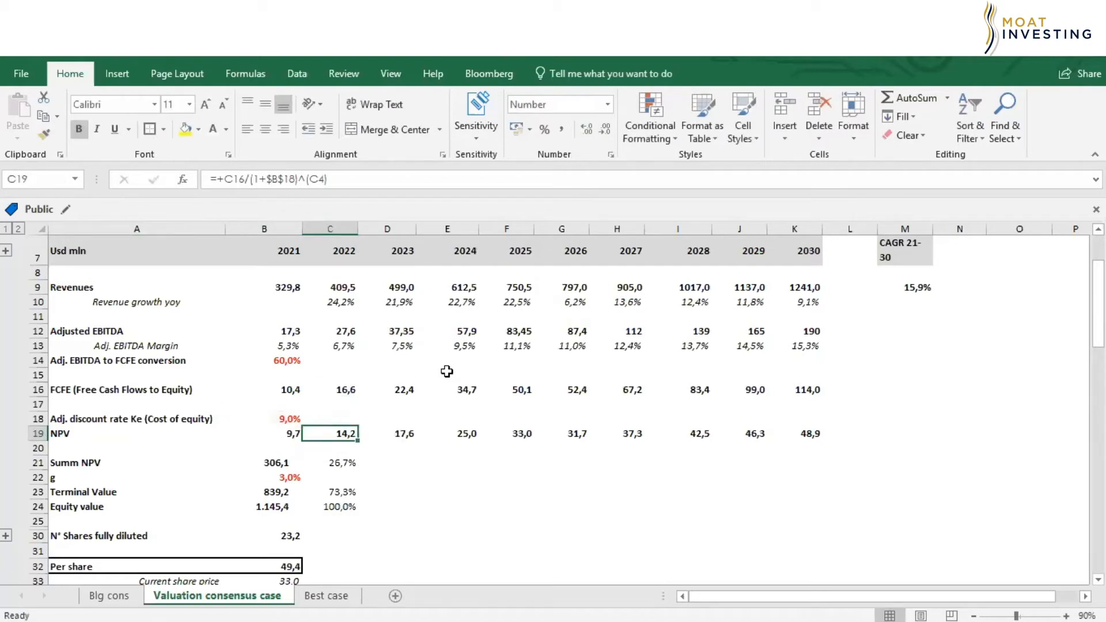
Step: Expand the grouped rows 1 to 6, trace the Year Frac reference in the 2022 NPV formula, and collapse the rows again
{"action": "left_click", "coordinate": [6, 252]}
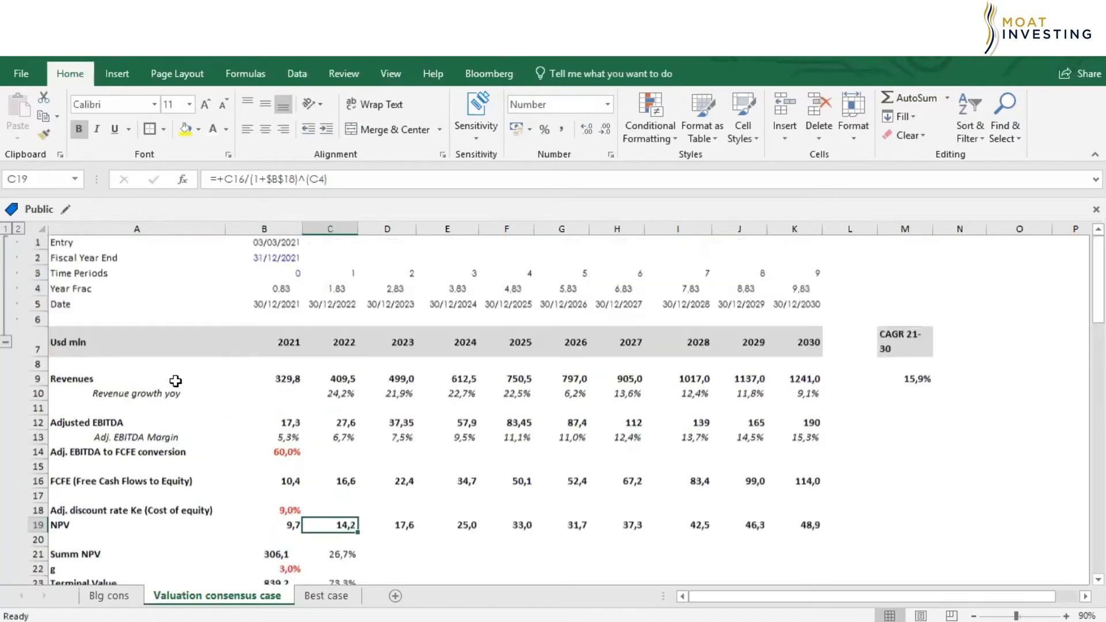
{"action": "double_click", "coordinate": [332, 526]}
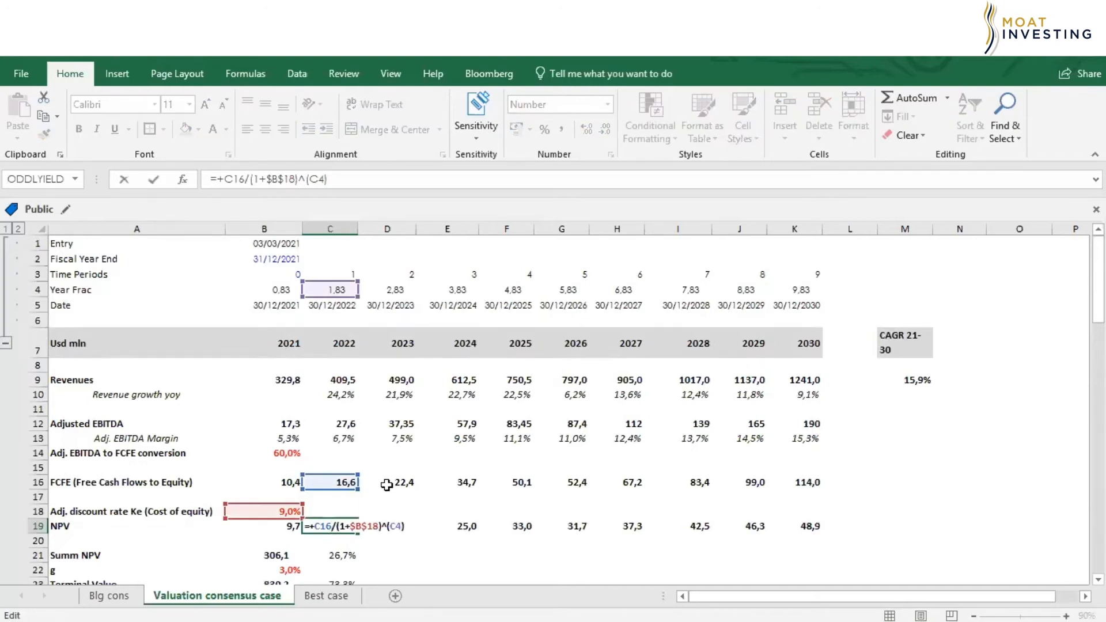
{"action": "left_click", "coordinate": [6, 344]}
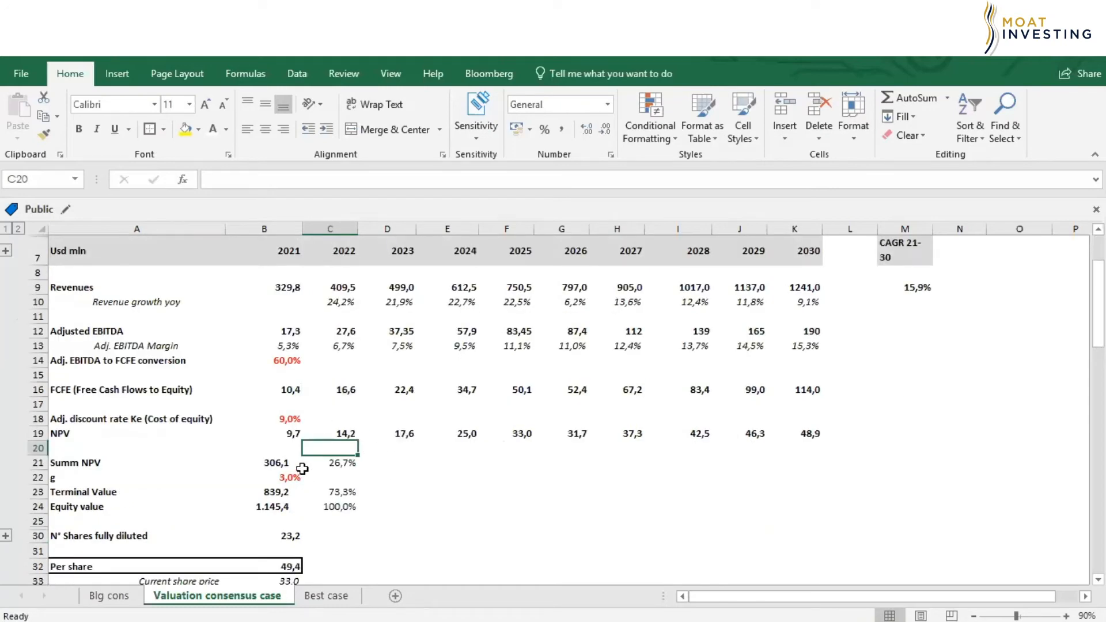
Step: Inspect the Summ NPV formula in B21 and the Terminal Value formula in B23 with their referenced cells
{"action": "double_click", "coordinate": [264, 466]}
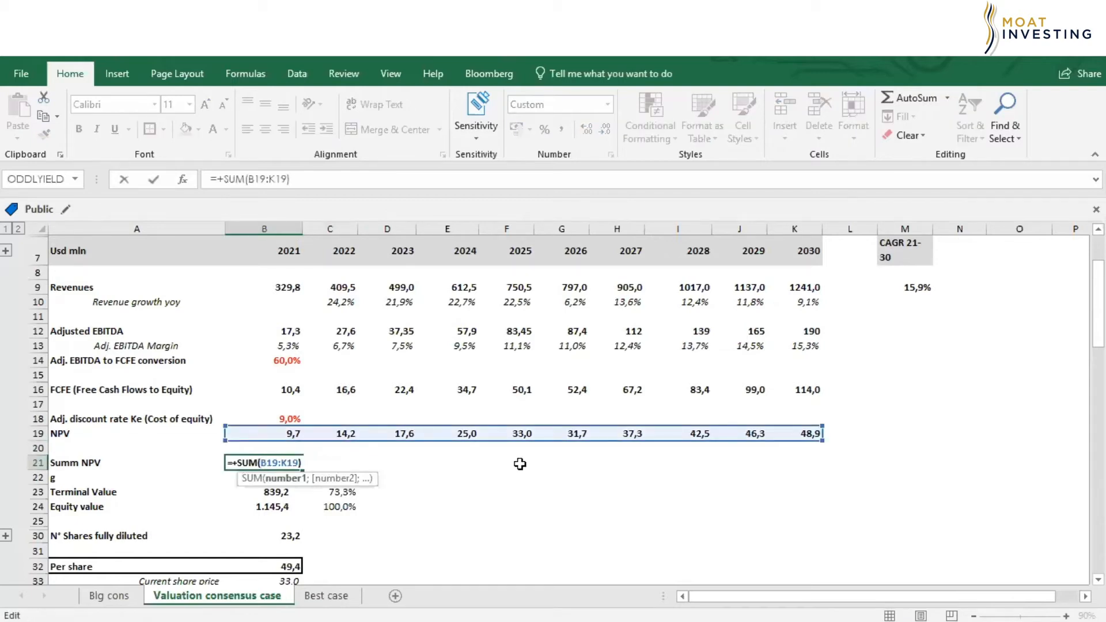
{"action": "key", "text": "Return"}
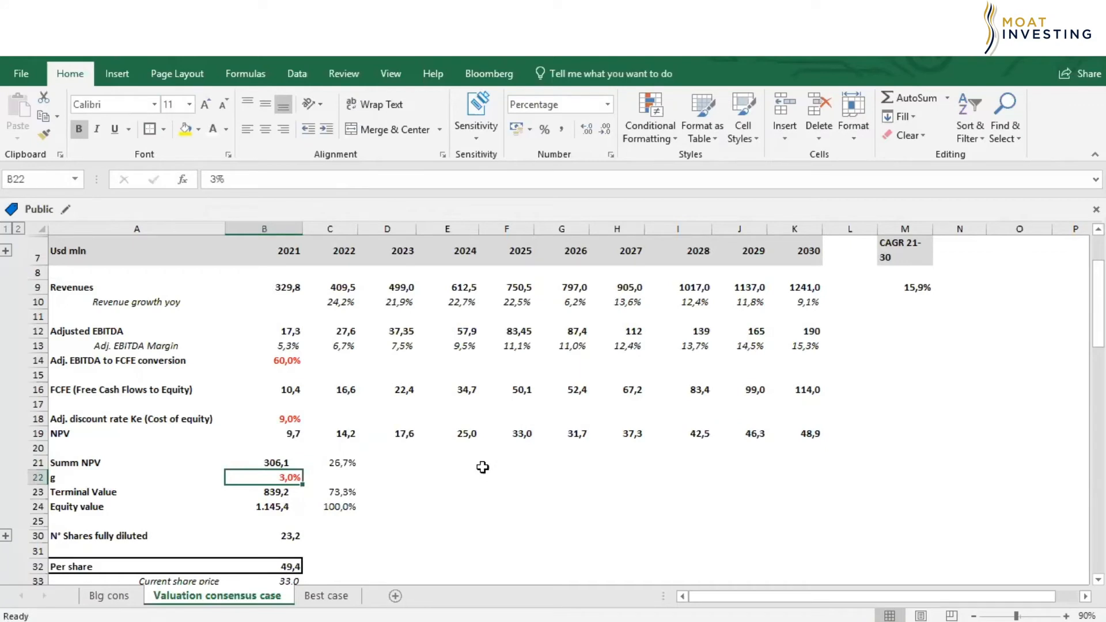
{"action": "double_click", "coordinate": [281, 492]}
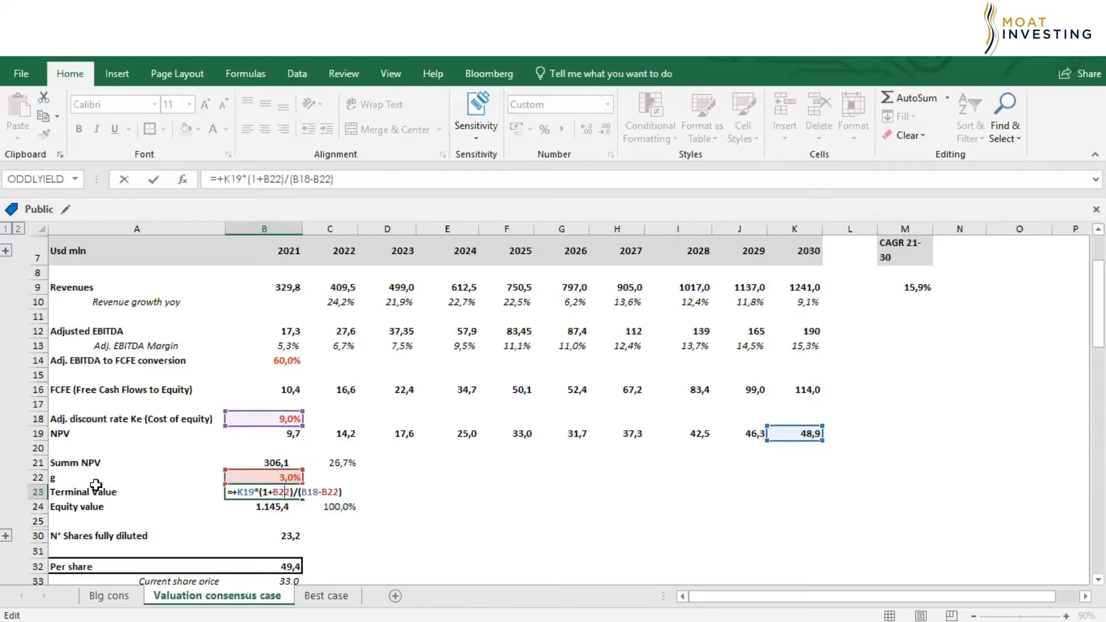
{"action": "key", "text": "Return"}
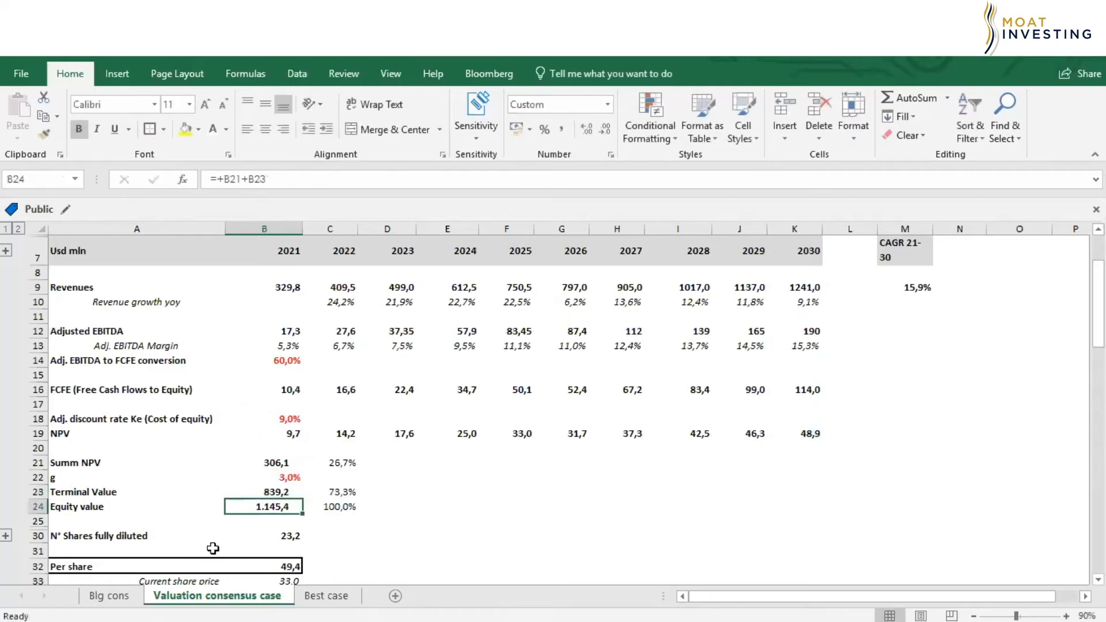
{"action": "double_click", "coordinate": [263, 490]}
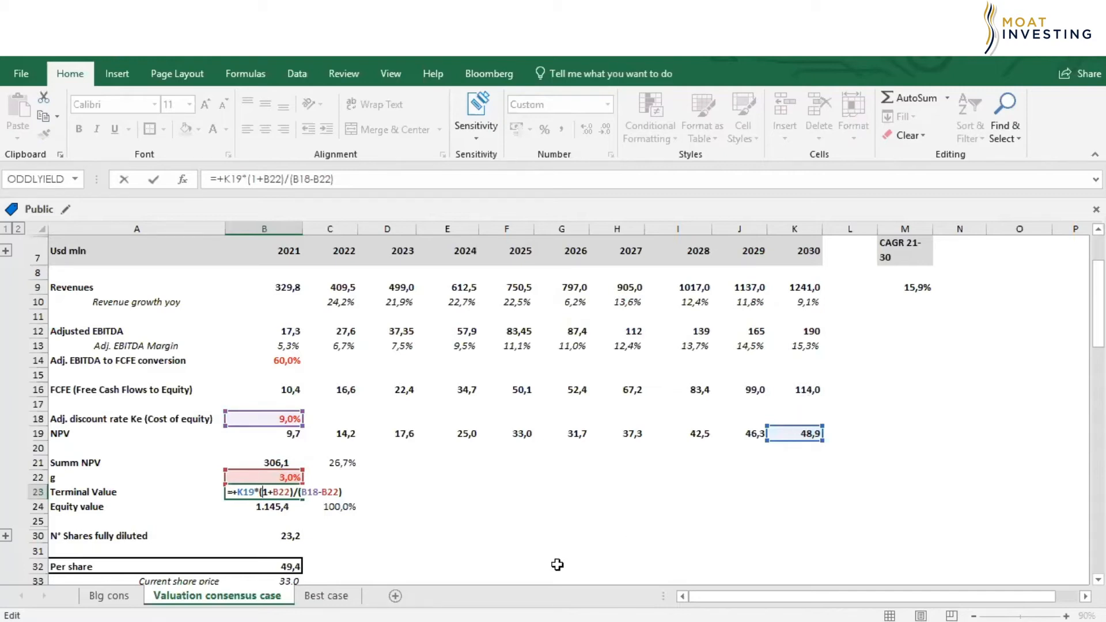
{"action": "key", "text": "Return"}
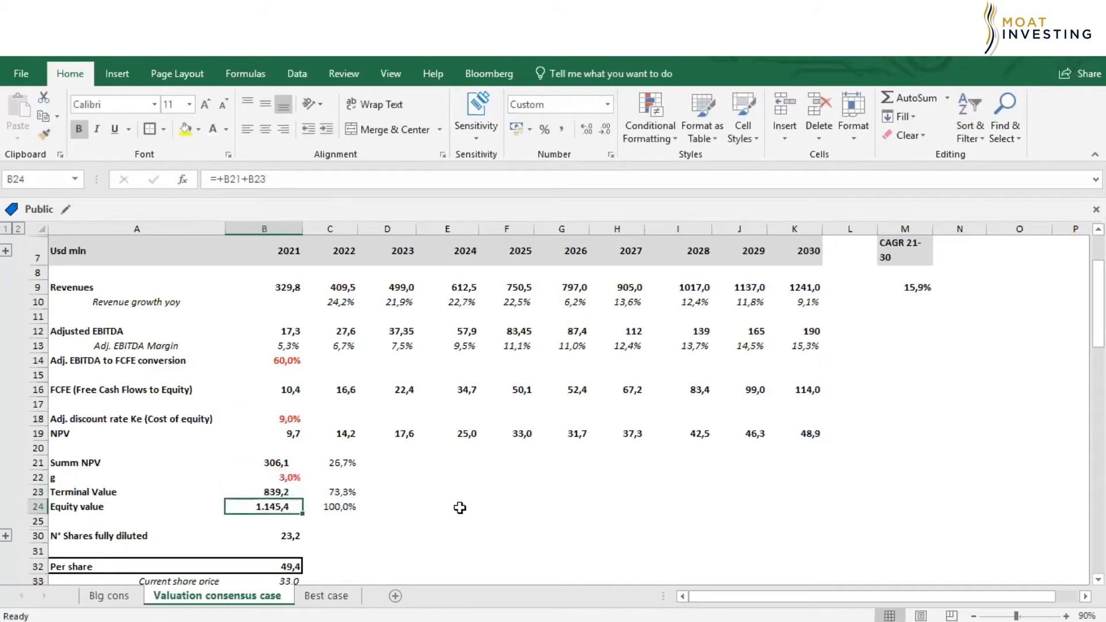
Step: Inspect the formula in C23 for Terminal Value's share of Equity value, together with the Terminal Value formula in B23
{"action": "scroll", "coordinate": [459, 506], "scroll_direction": "down", "scroll_amount": 1}
{"action": "double_click", "coordinate": [342, 433]}
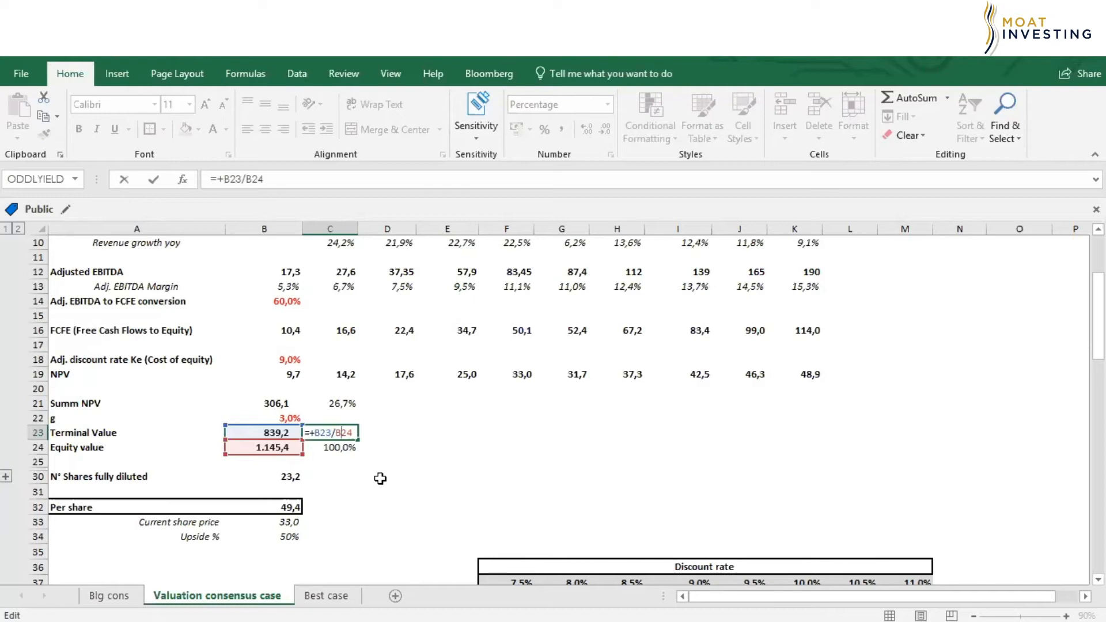
{"action": "key", "text": "Escape"}
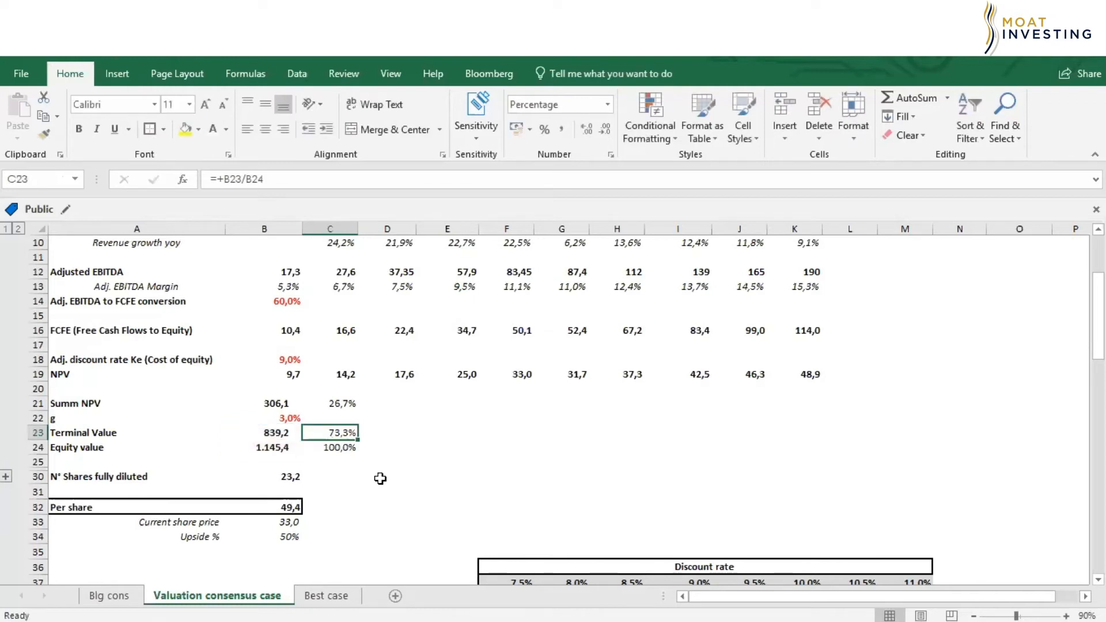
{"action": "left_click", "coordinate": [271, 433]}
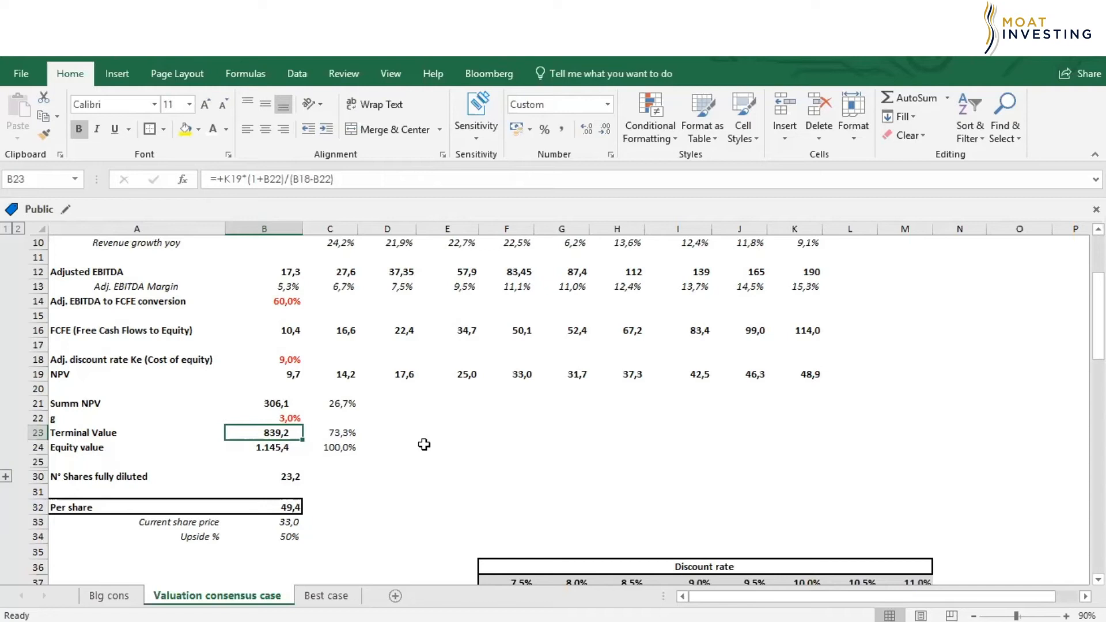
Step: Inspect the N° Shares fully diluted formula in B30, expanding grouped rows 26 to 29 and collapsing them again
{"action": "left_click", "coordinate": [299, 474]}
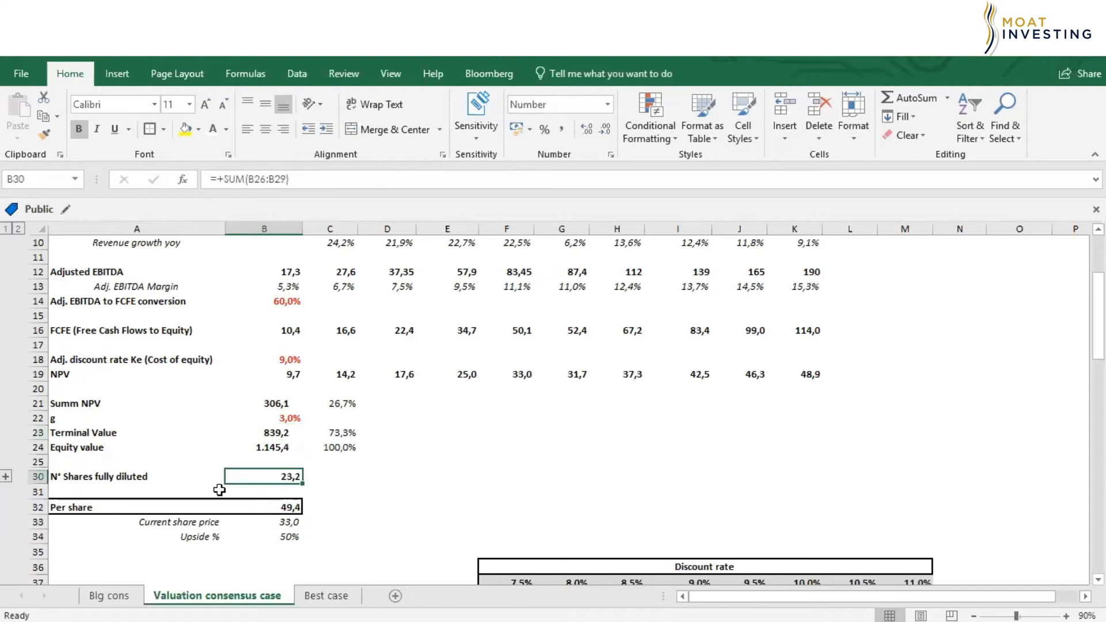
{"action": "left_click", "coordinate": [6, 477]}
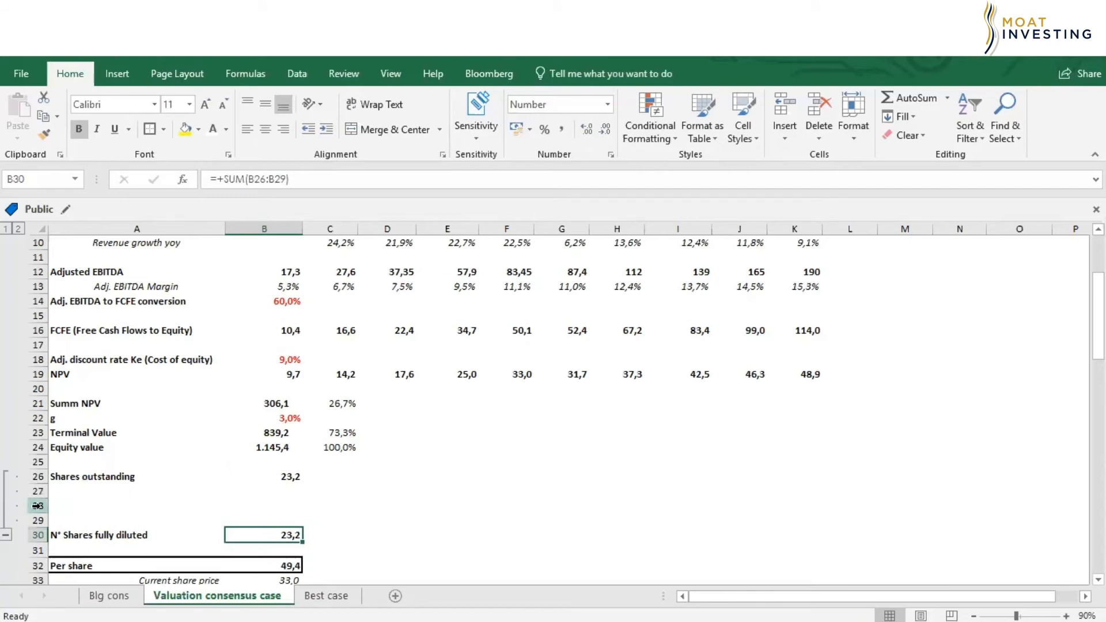
{"action": "left_click", "coordinate": [6, 541]}
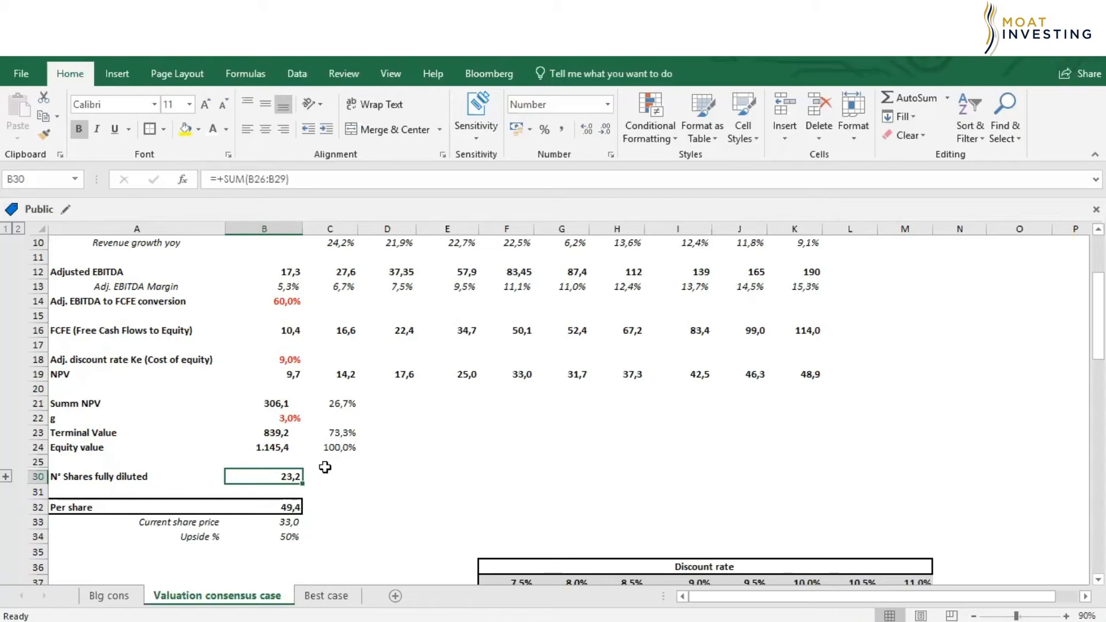
Step: Inspect the Per share formula in B32, the Current share price in B33 and the Upside % formula in B34
{"action": "left_click", "coordinate": [291, 509]}
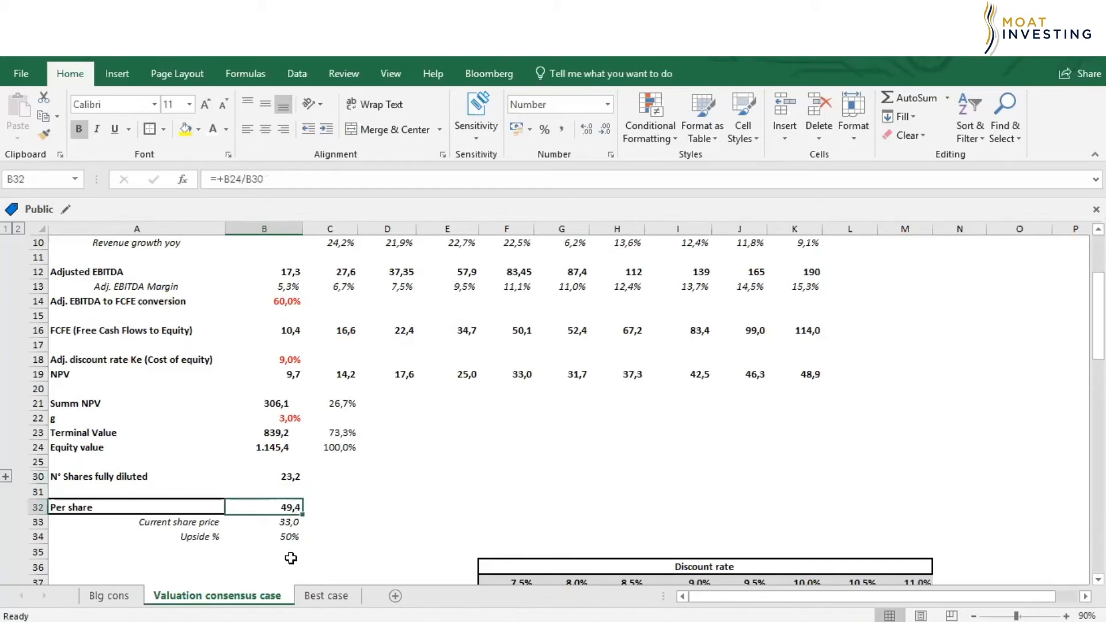
{"action": "left_click", "coordinate": [269, 529]}
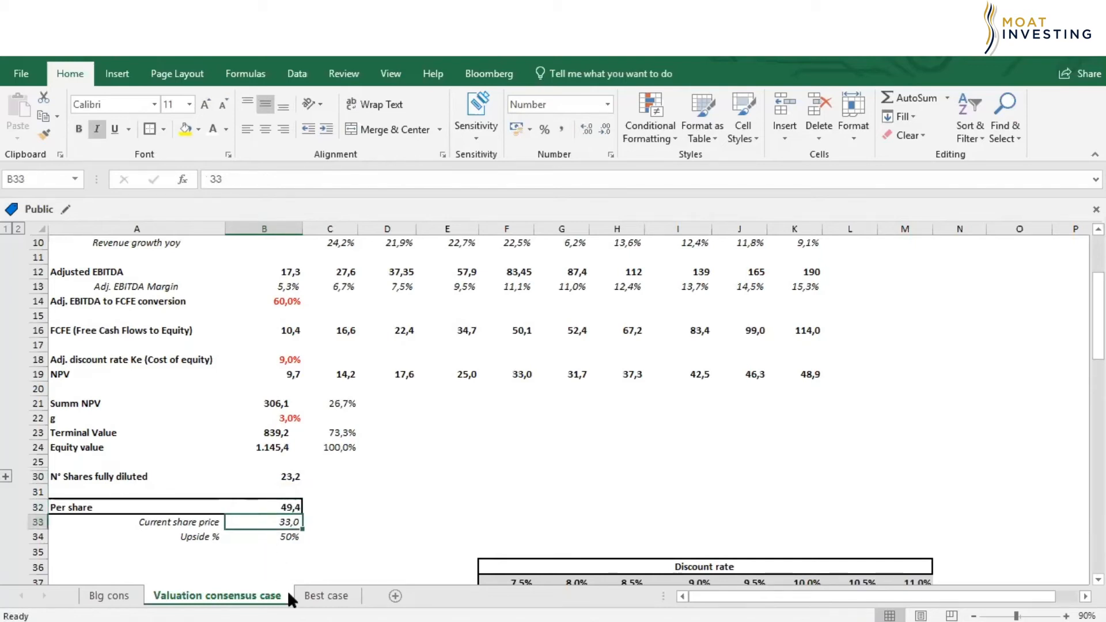
{"action": "left_click", "coordinate": [277, 539]}
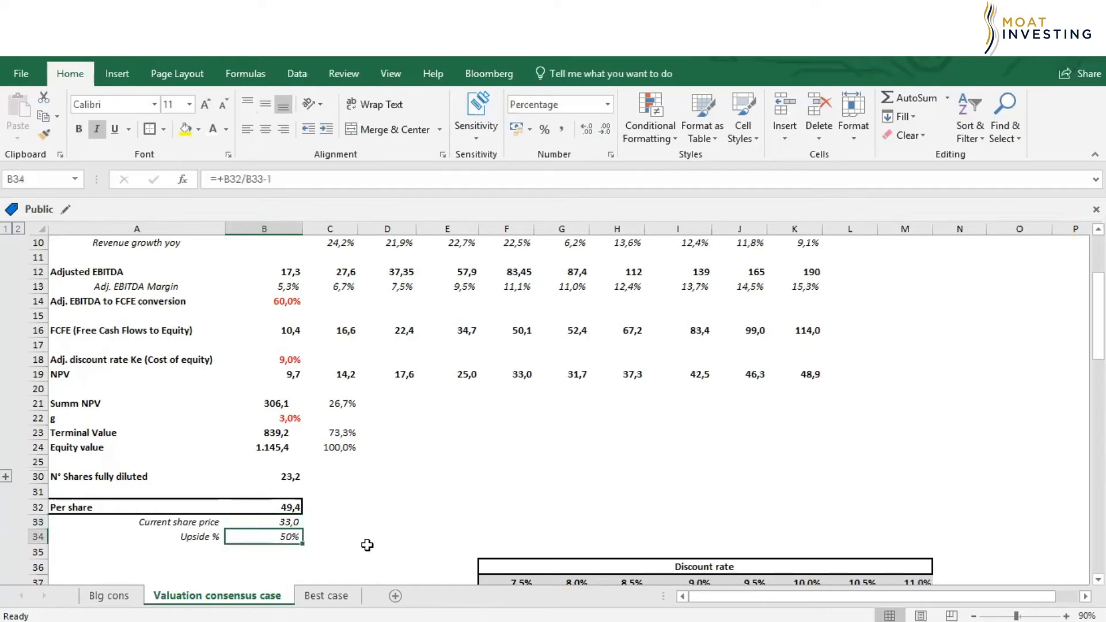
Step: Inspect the data table formula in F38 of the Discount rate sensitivity table and the Per share formula in B32
{"action": "scroll", "coordinate": [412, 495], "scroll_direction": "down", "scroll_amount": 1}
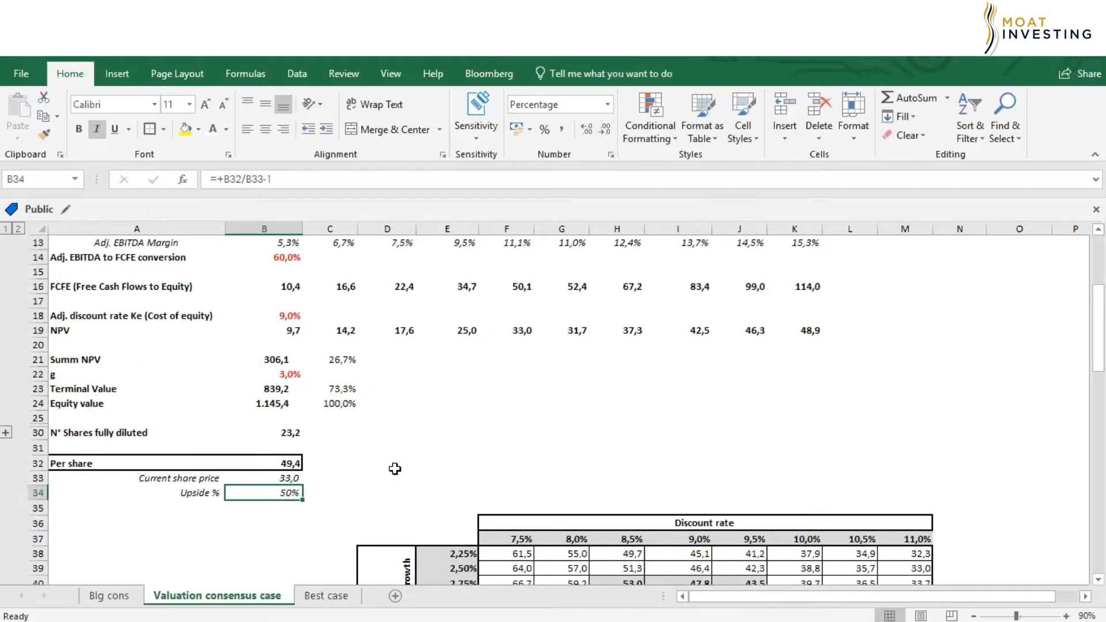
{"action": "scroll", "coordinate": [395, 468], "scroll_direction": "down", "scroll_amount": 2}
{"action": "scroll", "coordinate": [395, 468], "scroll_direction": "down", "scroll_amount": 1}
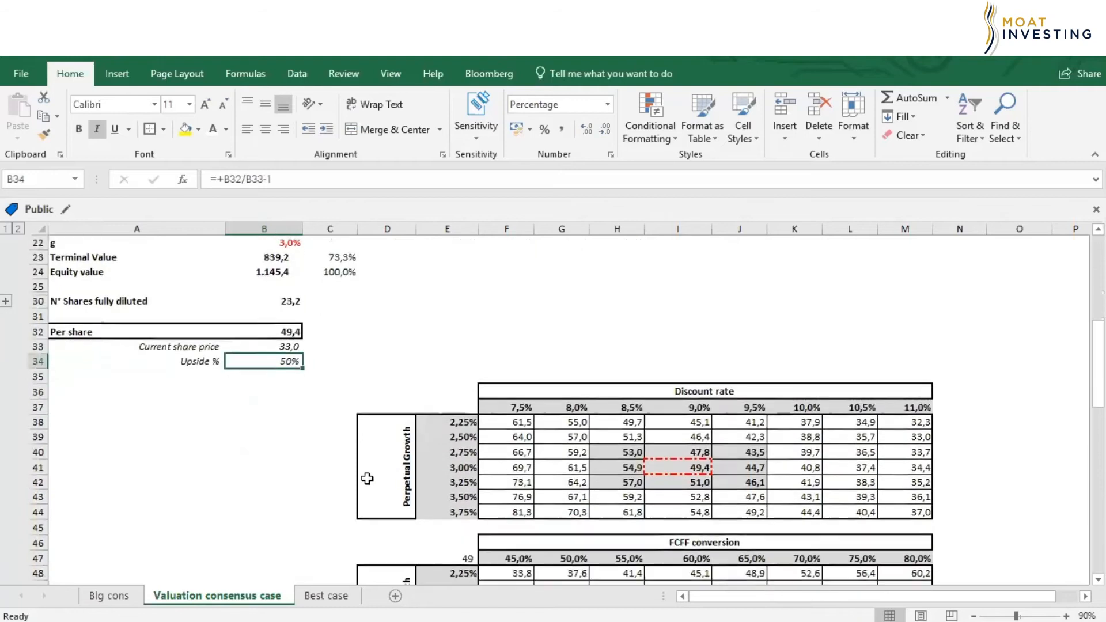
{"action": "scroll", "coordinate": [340, 488], "scroll_direction": "up", "scroll_amount": 1}
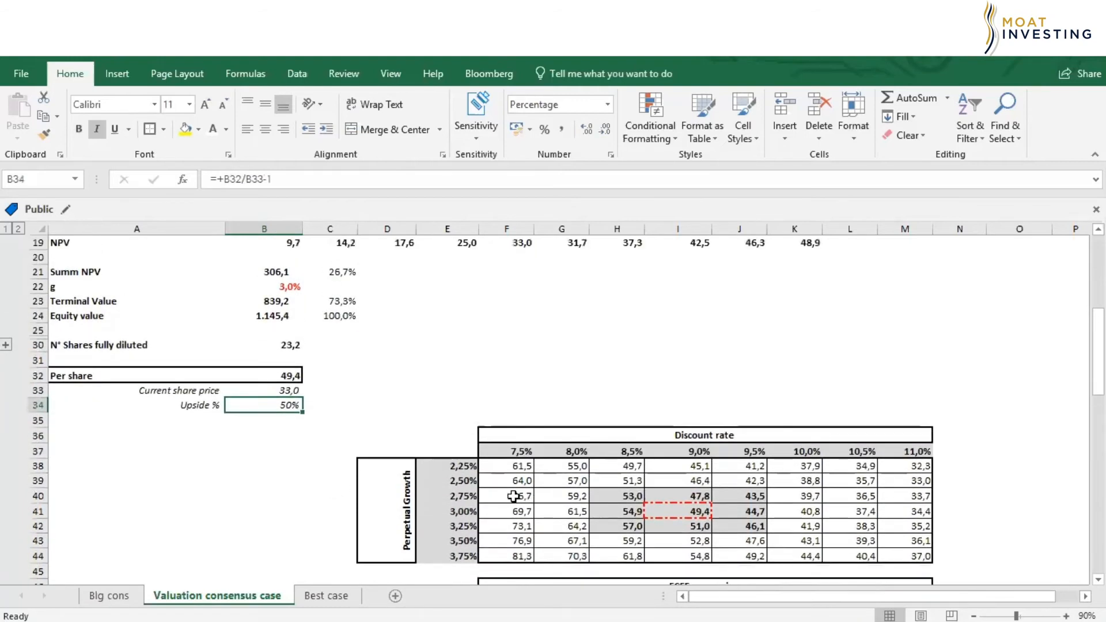
{"action": "left_click", "coordinate": [509, 468]}
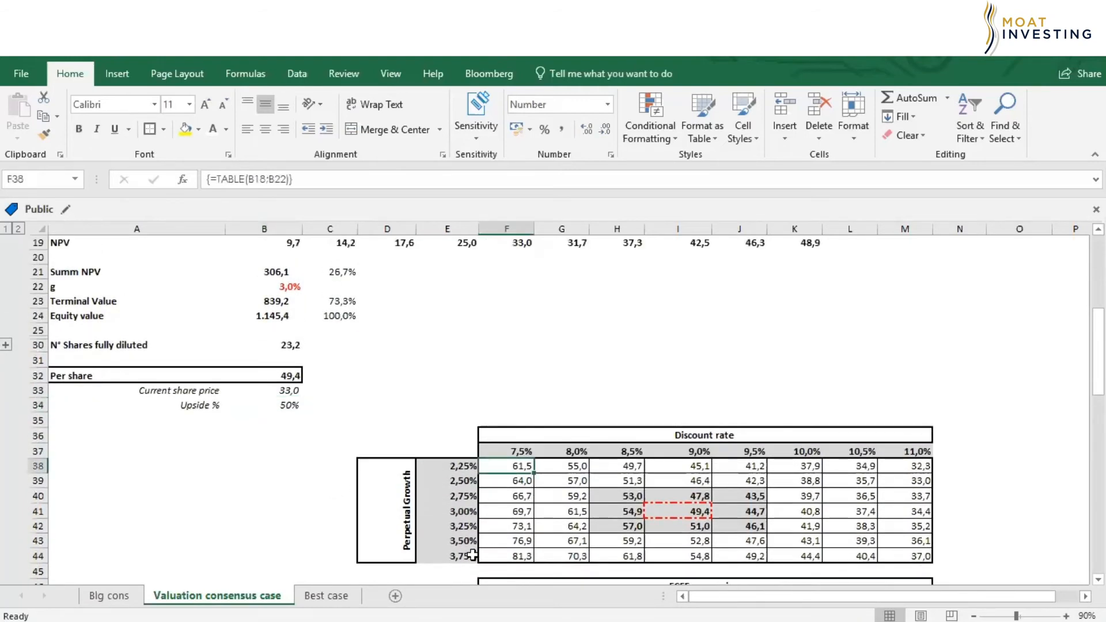
{"action": "left_click", "coordinate": [283, 376]}
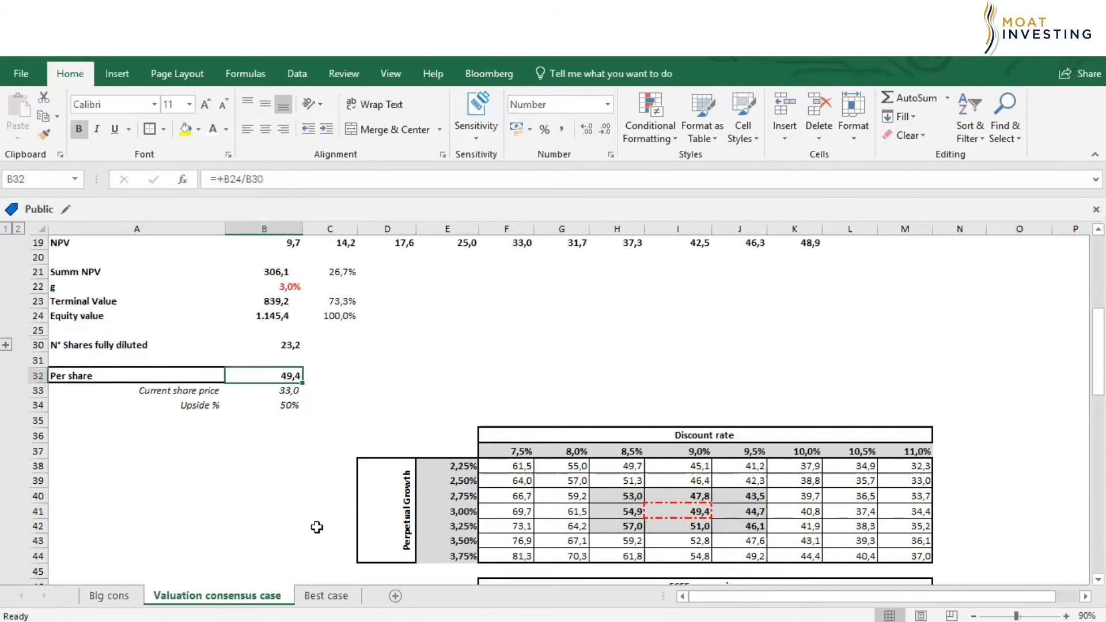
Step: Review the Discount rate values in row 37 and the Perpetual Growth values in column E of the sensitivity table
{"action": "left_click", "coordinate": [521, 451]}
{"action": "key", "text": "Right"}
{"action": "key", "text": "Right"}
{"action": "key", "text": "Right"}
{"action": "key", "text": "Right"}
{"action": "left_click", "coordinate": [441, 466]}
{"action": "key", "text": "Down"}
{"action": "key", "text": "Down"}
{"action": "key", "text": "Down"}
{"action": "key", "text": "Down"}
{"action": "key", "text": "Down"}
{"action": "scroll", "coordinate": [377, 518], "scroll_direction": "up", "scroll_amount": 1}
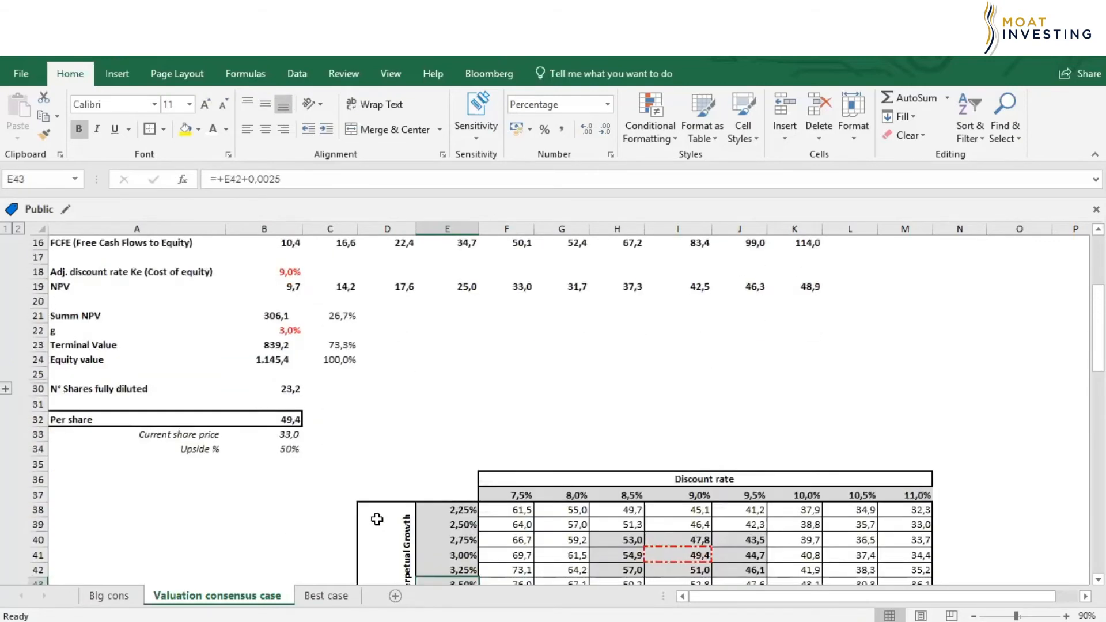
Step: Clear the contents of the Discount rate and Perpetual Growth sensitivity table in E37:M44
{"action": "scroll", "coordinate": [377, 519], "scroll_direction": "down", "scroll_amount": 3}
{"action": "left_click", "coordinate": [452, 353]}
{"action": "left_click_drag", "start_coordinate": [452, 353], "coordinate": [894, 456]}
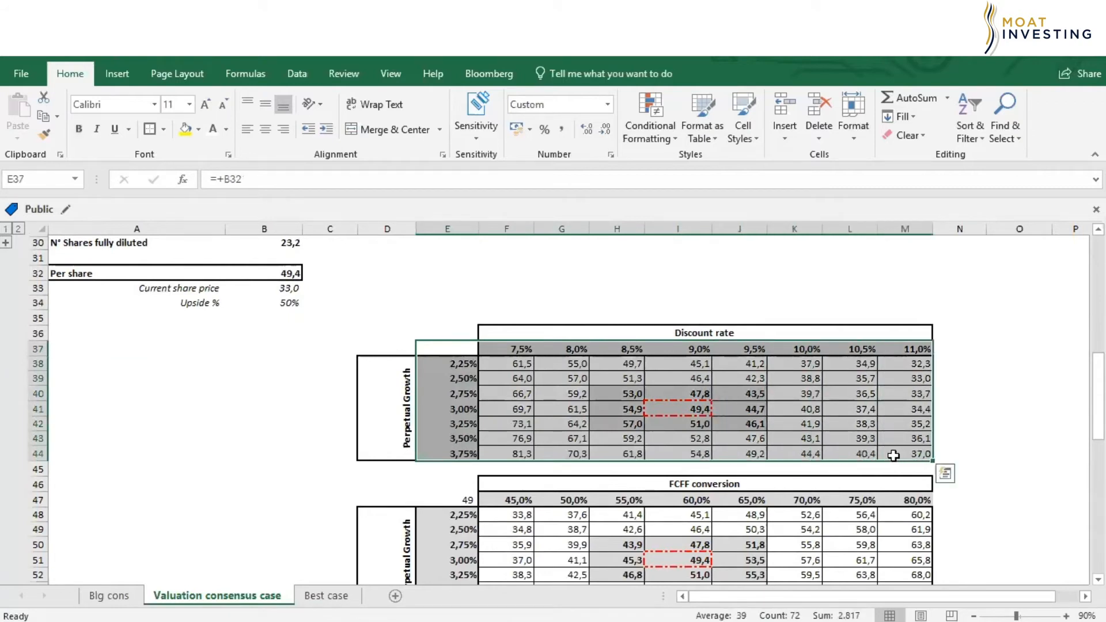
{"action": "key", "text": "Delete"}
{"action": "left_click", "coordinate": [559, 298]}
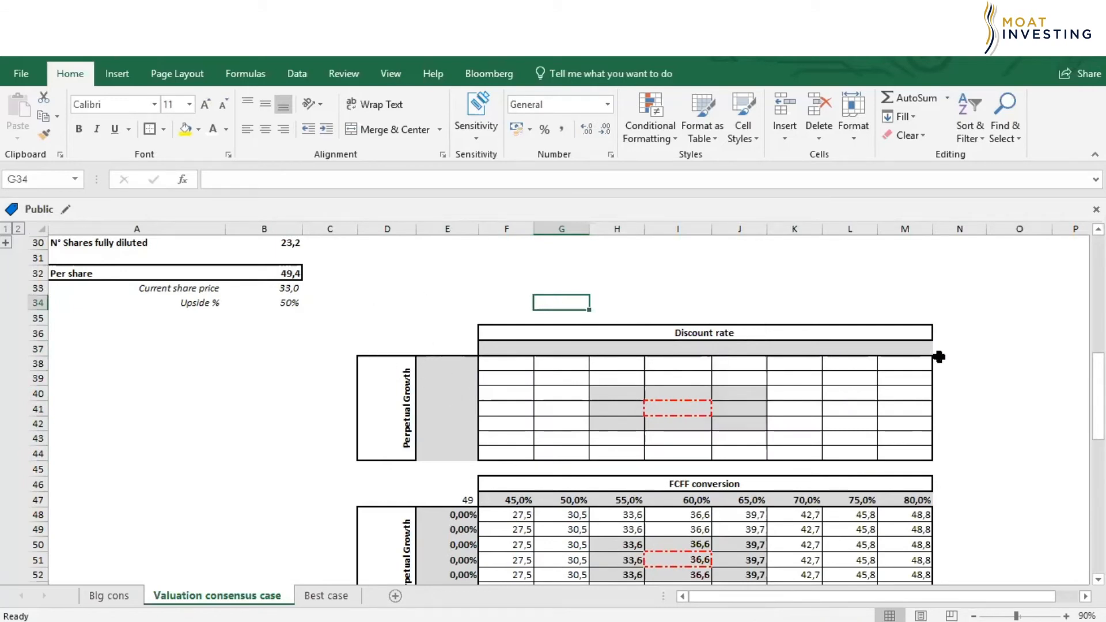
Step: Check the Adj. discount rate Ke in B18 and enter 7,5% as the table's first discount rate in F37
{"action": "left_click", "coordinate": [614, 333]}
{"action": "scroll", "coordinate": [609, 372], "scroll_direction": "up", "scroll_amount": 5}
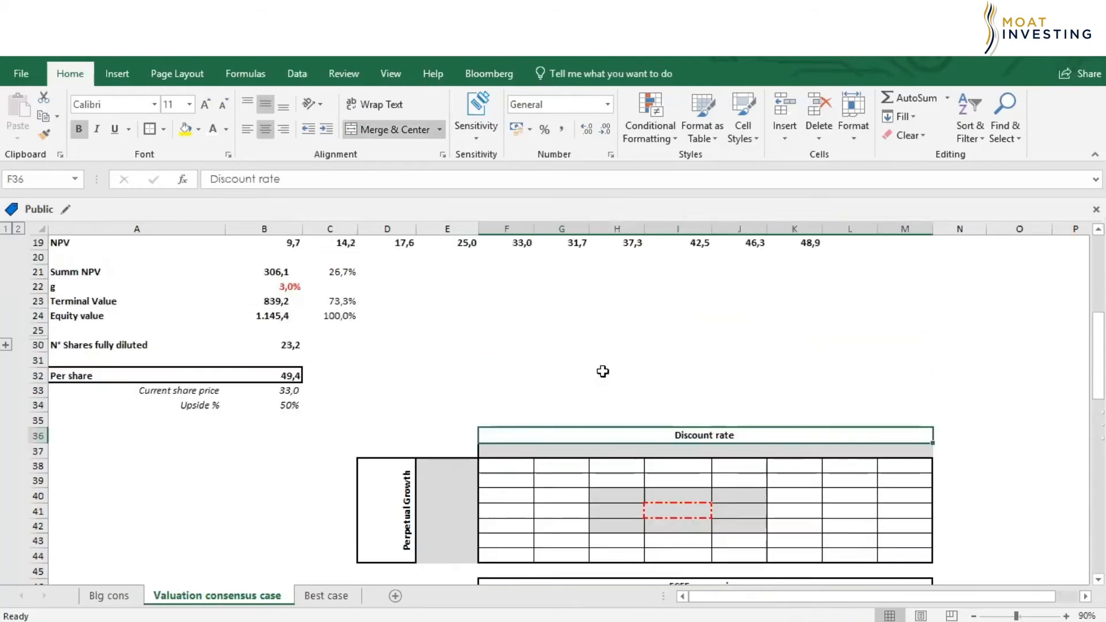
{"action": "left_click", "coordinate": [281, 317]}
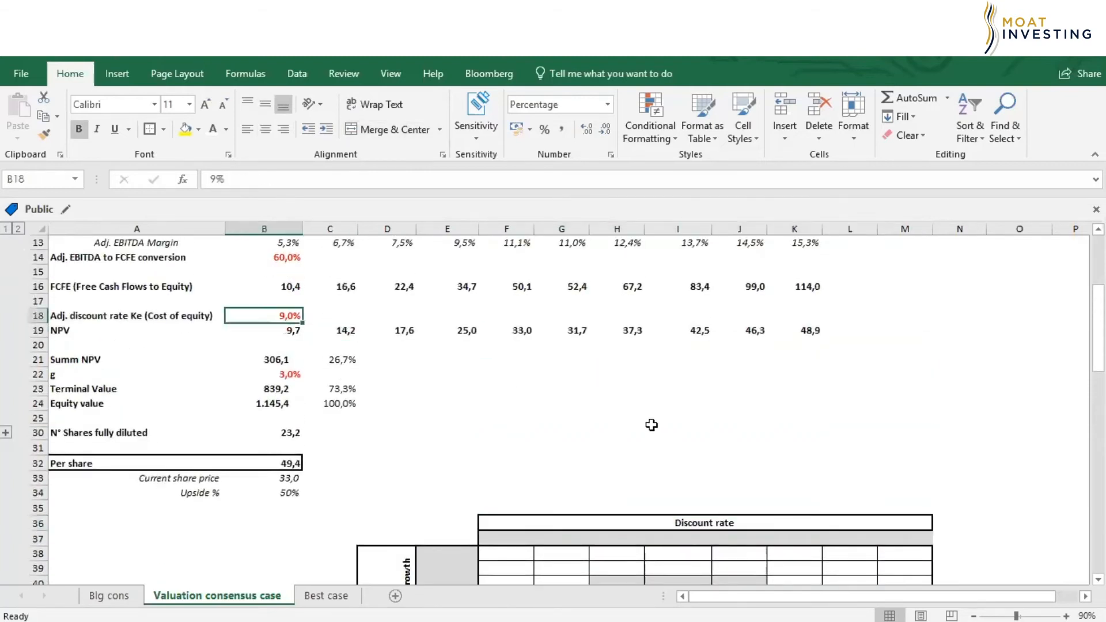
{"action": "scroll", "coordinate": [649, 425], "scroll_direction": "down", "scroll_amount": 1}
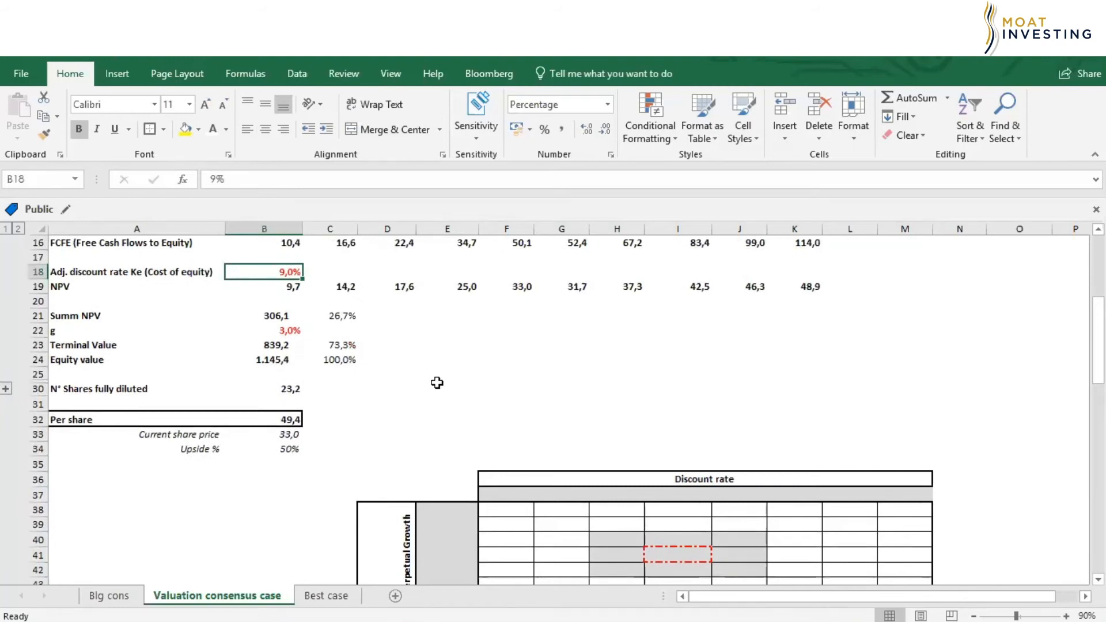
{"action": "left_click", "coordinate": [507, 494]}
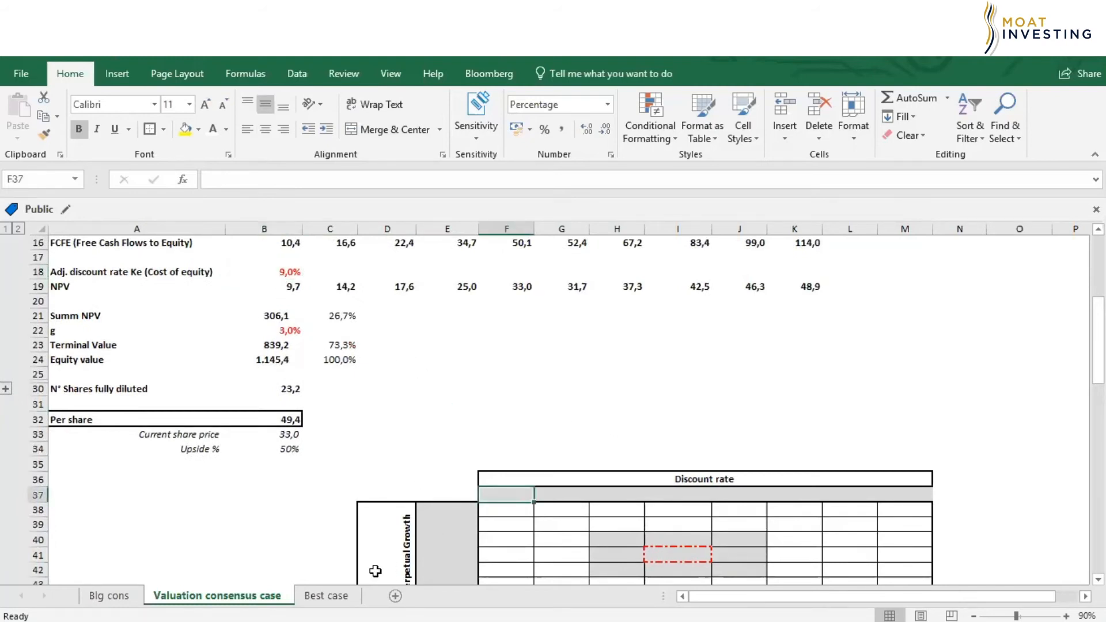
{"action": "type", "text": "7,5"}
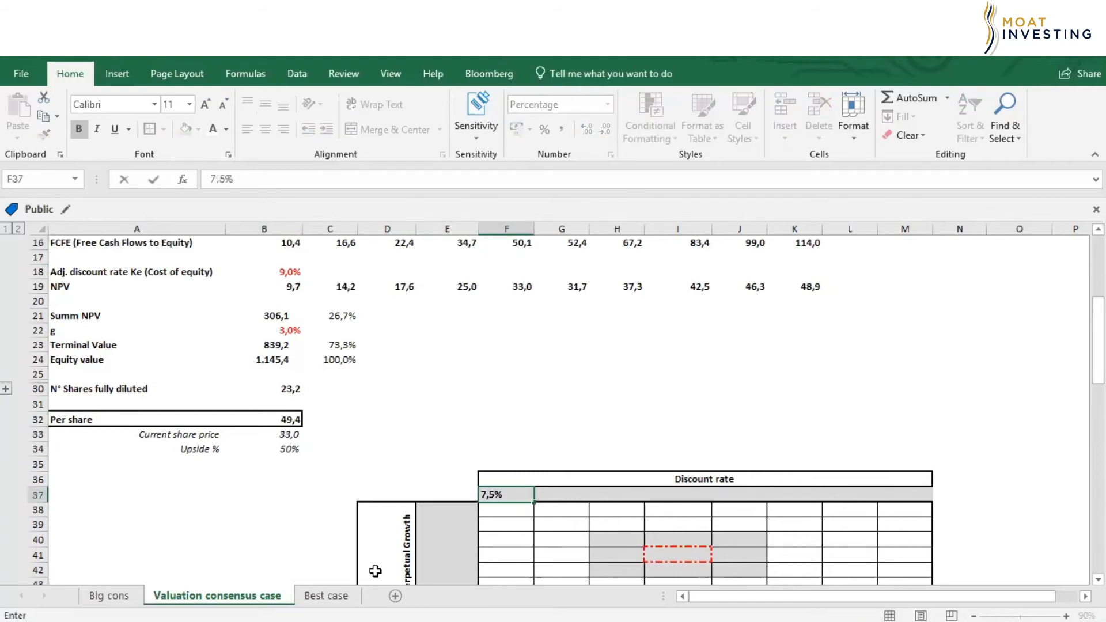
{"action": "key", "text": "Return"}
Step: Enter the formula =+F37+0,5% in G37 for the second discount rate
{"action": "key", "text": "Up"}
{"action": "key", "text": "Right"}
{"action": "type", "text": "+"}
{"action": "key", "text": "Left"}
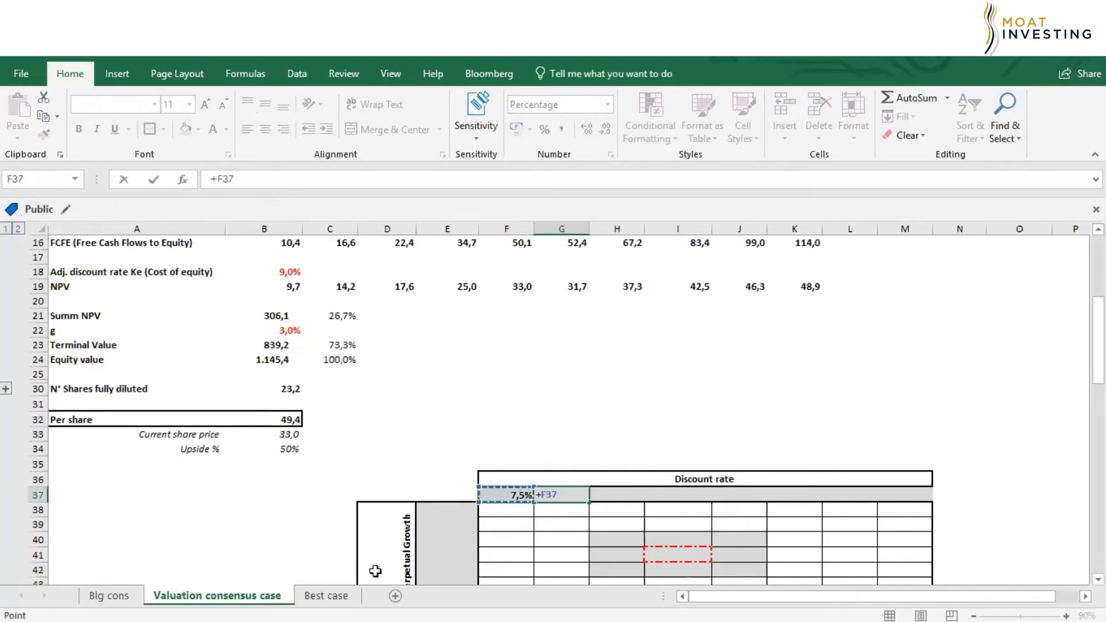
{"action": "type", "text": "+0,"}
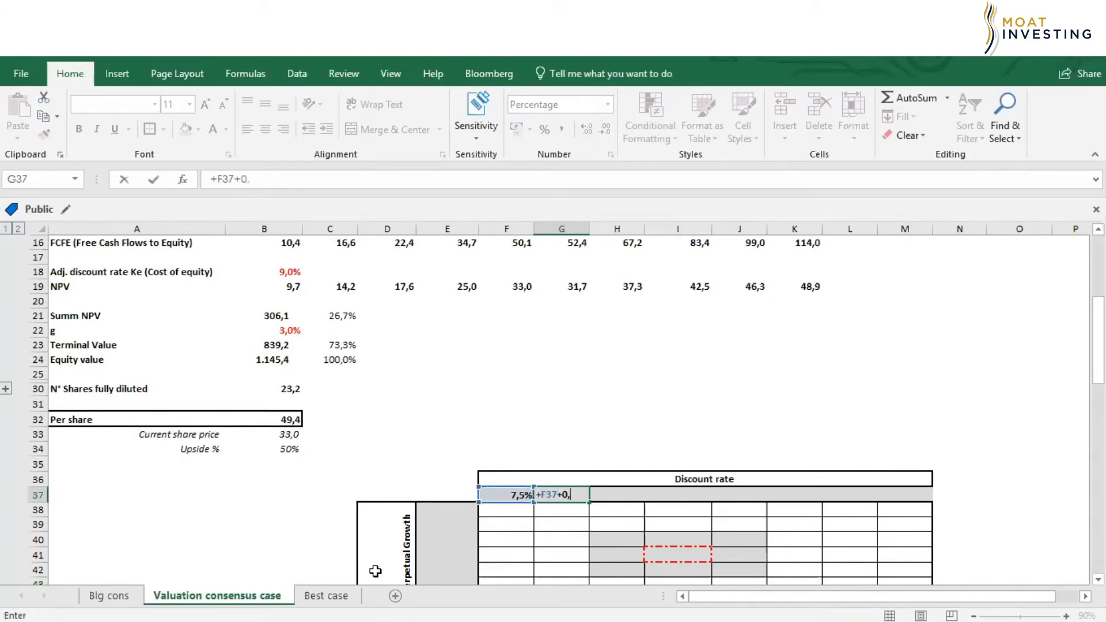
{"action": "key", "text": "Return"}
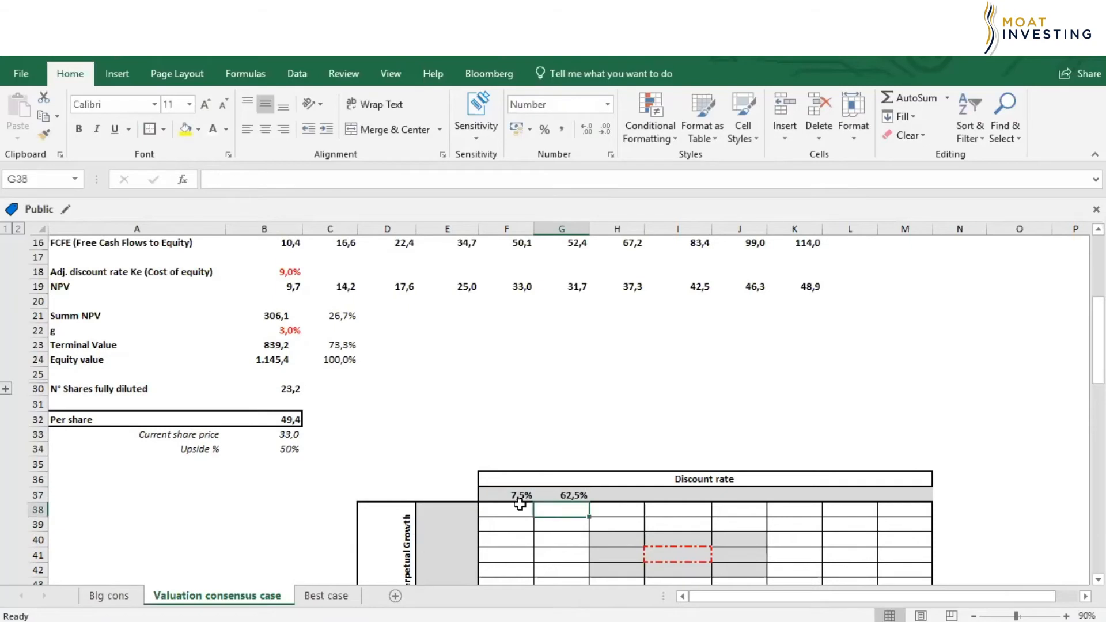
{"action": "left_click", "coordinate": [571, 494]}
{"action": "left_click", "coordinate": [256, 179]}
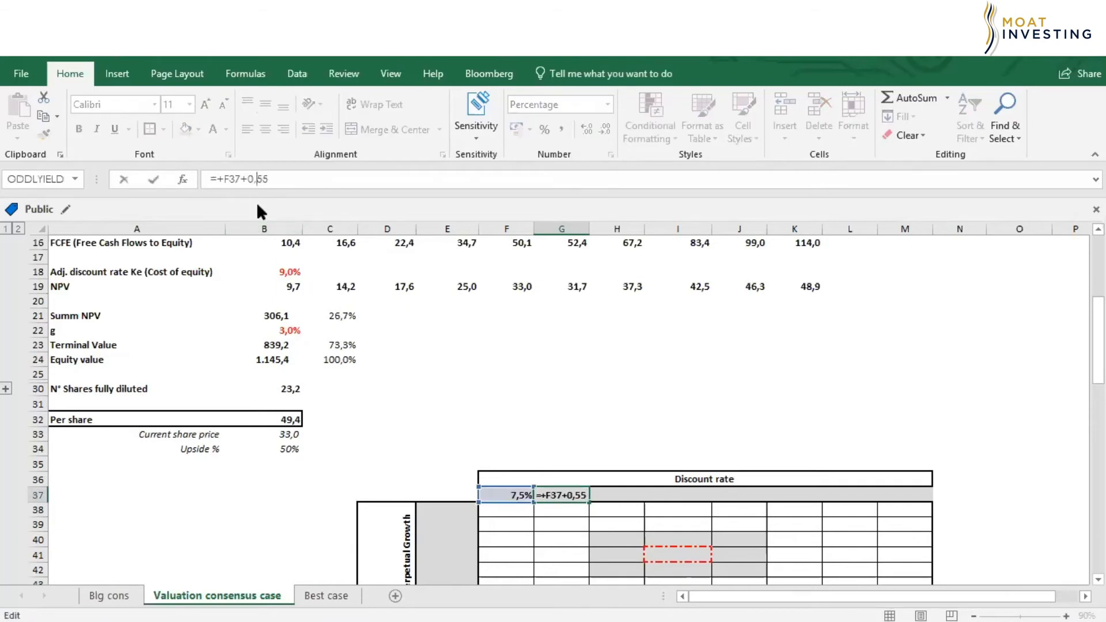
{"action": "key", "text": "Delete"}
{"action": "left_click", "coordinate": [282, 183]}
{"action": "key", "text": "Return"}
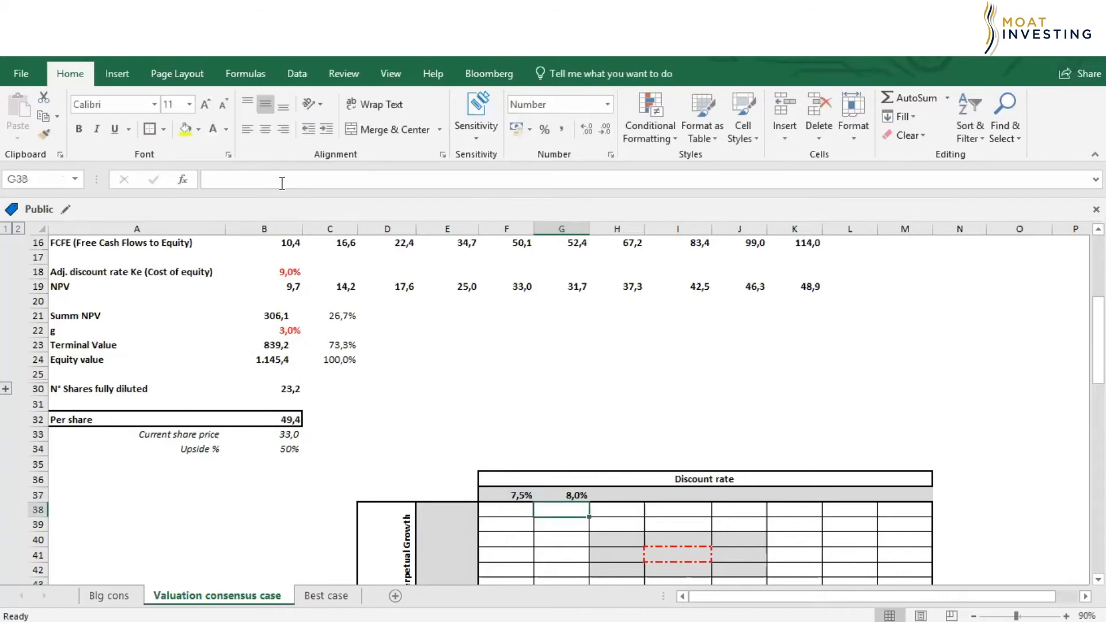
Step: Fill the G37 formula across the Discount rate row through M37 and check the copied formulas
{"action": "left_click", "coordinate": [576, 494]}
{"action": "left_click_drag", "start_coordinate": [591, 504], "coordinate": [876, 534]}
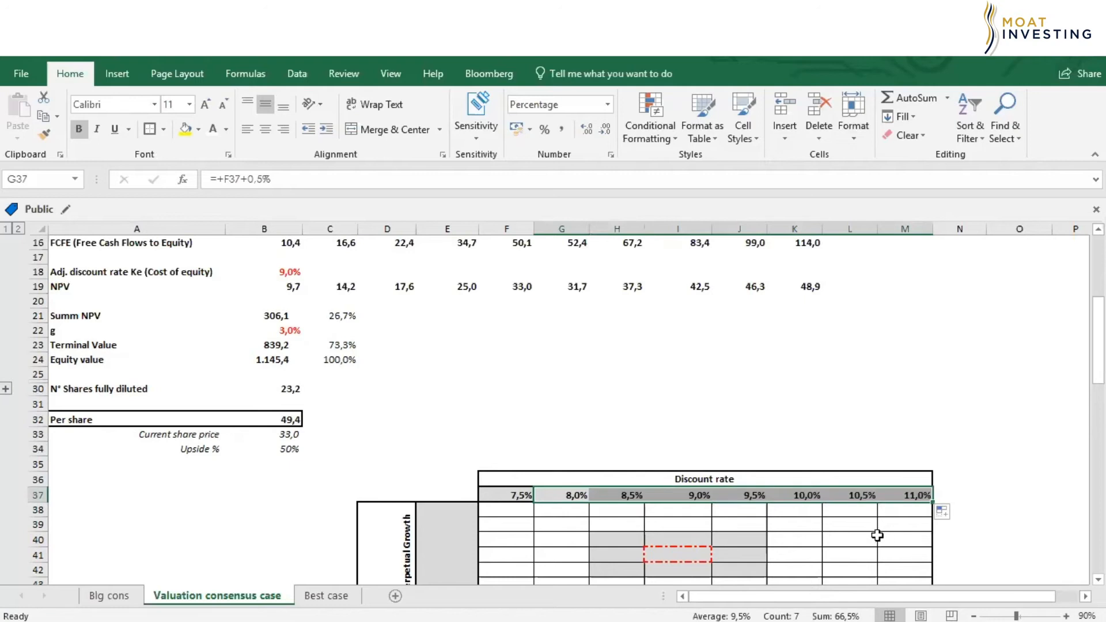
{"action": "scroll", "coordinate": [855, 500], "scroll_direction": "down", "scroll_amount": 2}
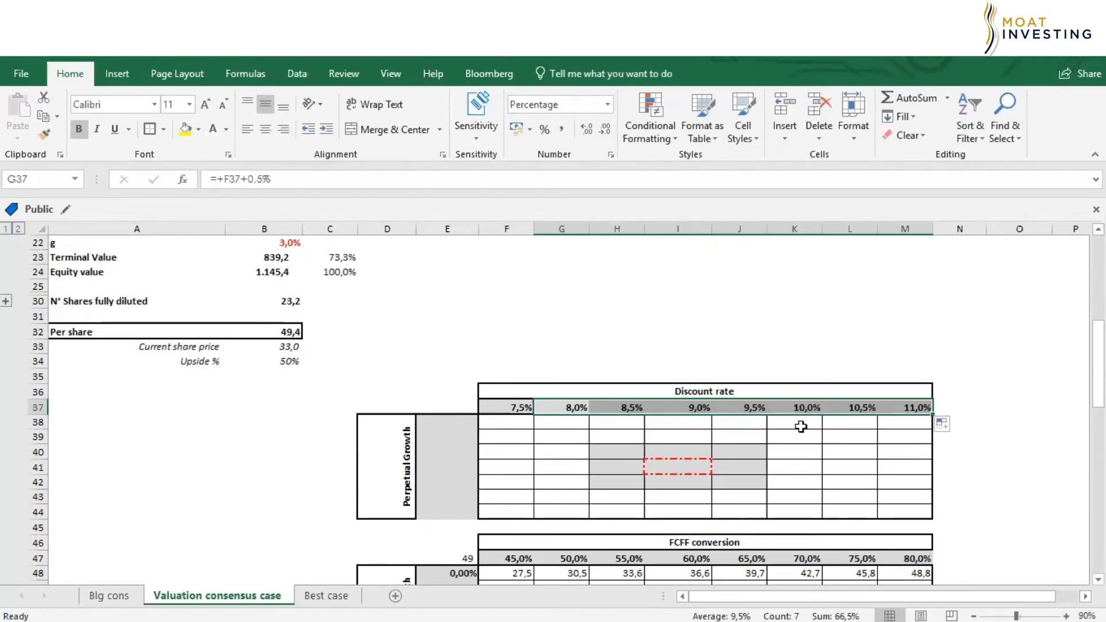
{"action": "key", "text": "Right"}
{"action": "key", "text": "Right"}
{"action": "key", "text": "Right"}
{"action": "key", "text": "Right"}
{"action": "key", "text": "Right"}
{"action": "key", "text": "Right"}
{"action": "key", "text": "Right"}
{"action": "key", "text": "Right"}
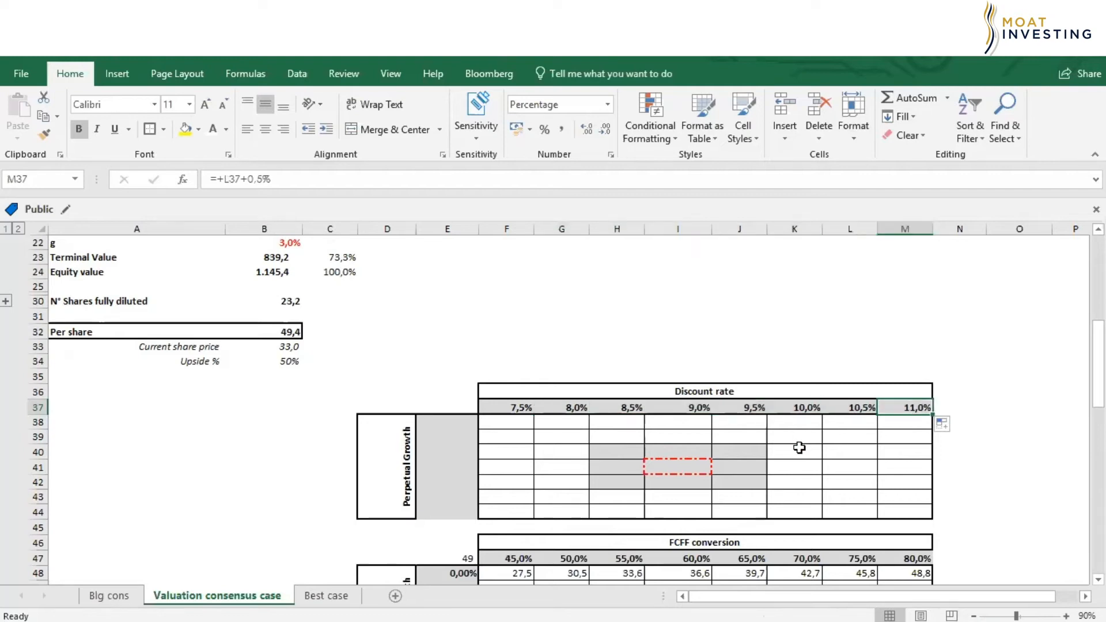
{"action": "key", "text": "Left"}
{"action": "key", "text": "Left"}
{"action": "key", "text": "Left"}
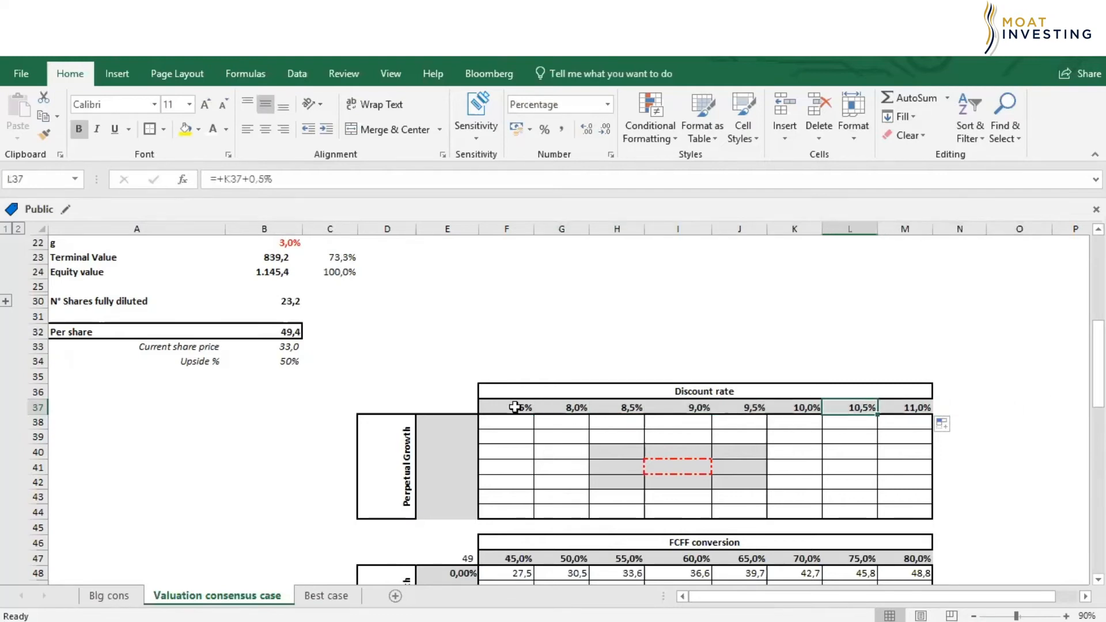
Step: Set the font colour of the 7,5% starting discount rate in F37 to red
{"action": "left_click", "coordinate": [513, 408]}
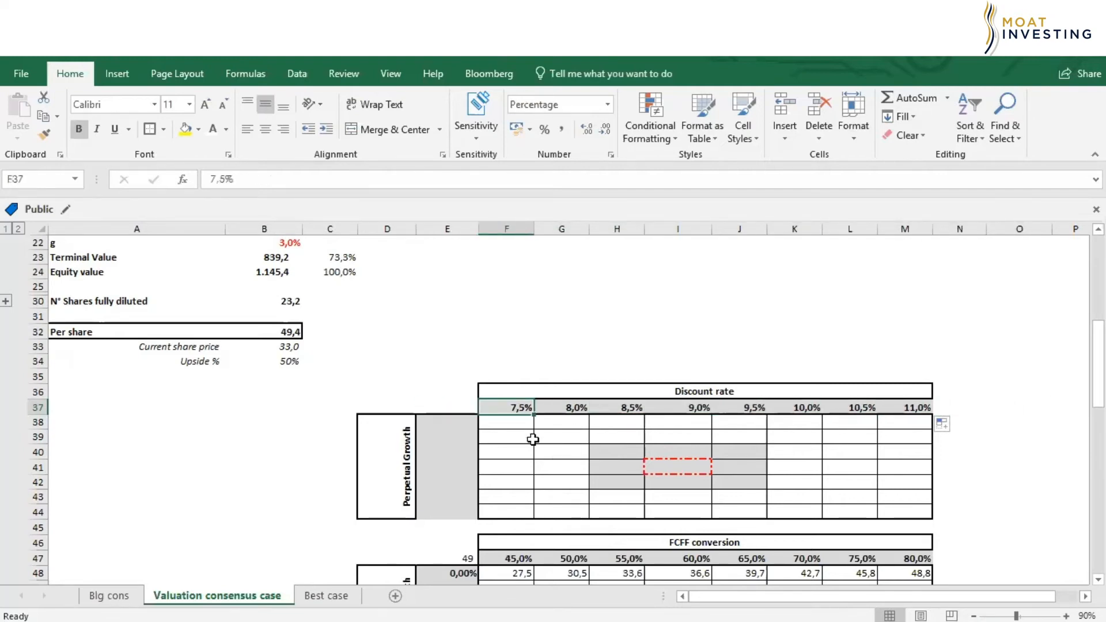
{"action": "left_click", "coordinate": [225, 129]}
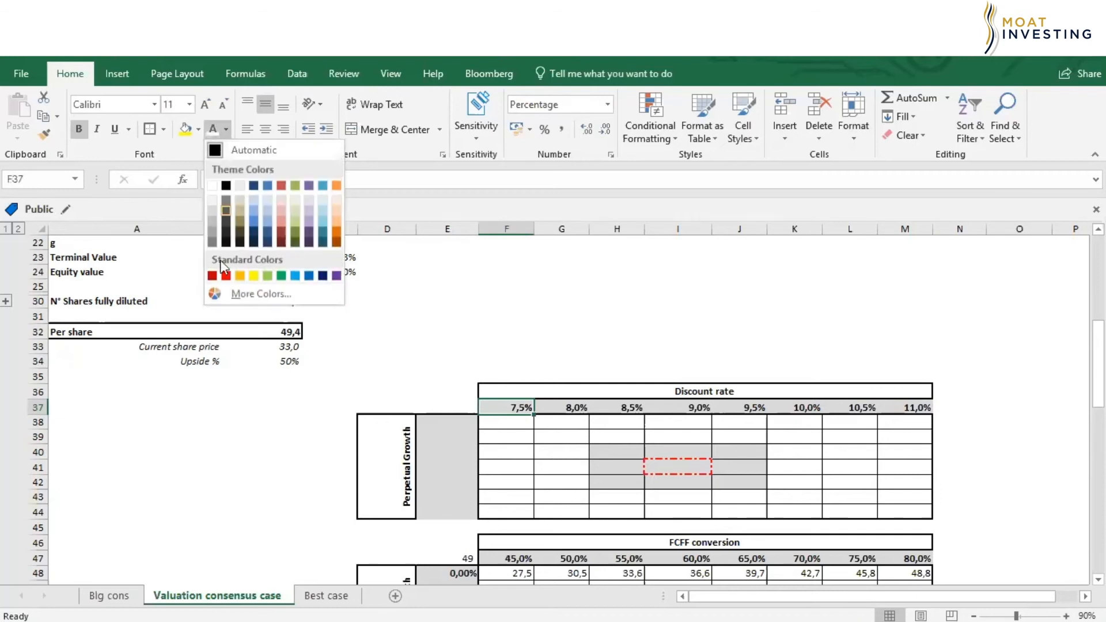
{"action": "left_click", "coordinate": [225, 272]}
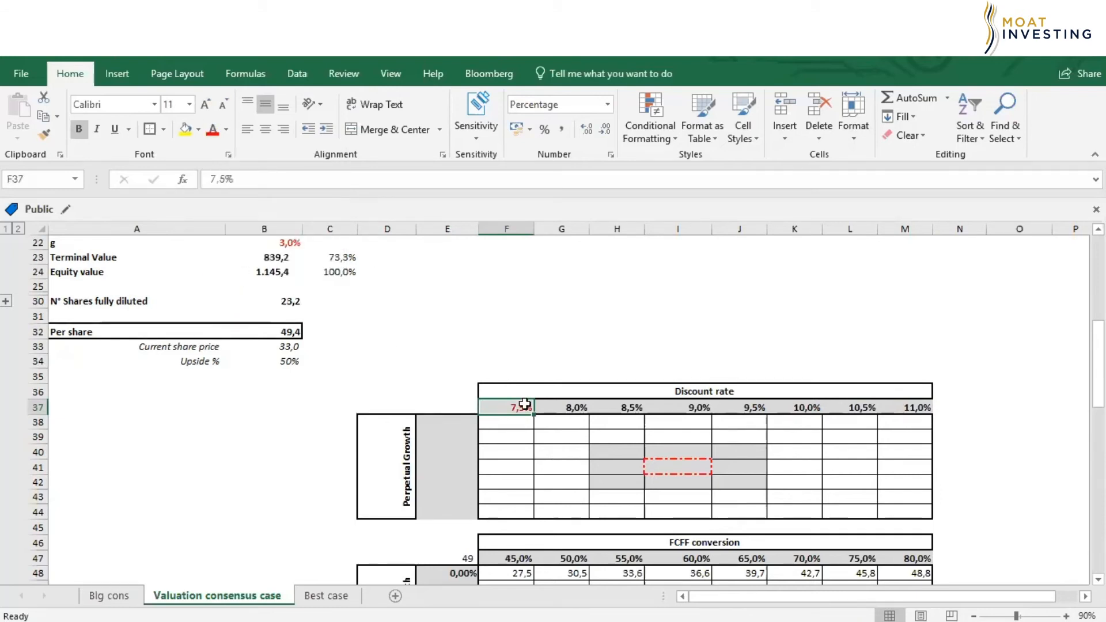
{"action": "key", "text": "Left"}
{"action": "key", "text": "Right"}
{"action": "key", "text": "Down"}
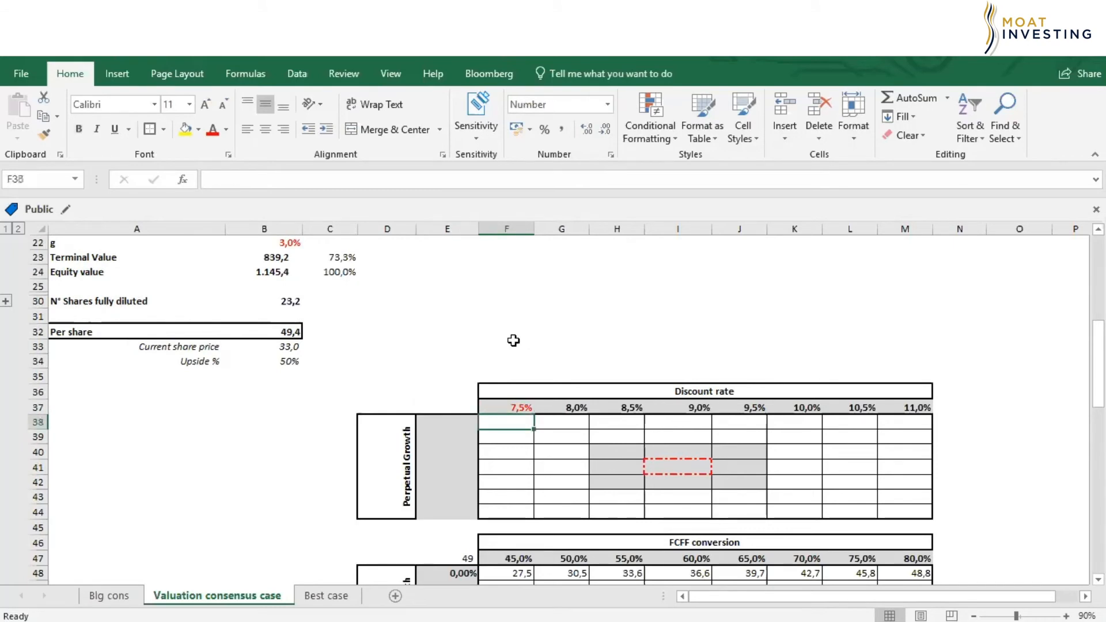
Step: Set the starting discount rate in F37 to 8%
{"action": "key", "text": "Up"}
{"action": "type", "text": "8%"}
{"action": "key", "text": "Return"}
Step: Enter 2% in E38 as the first Perpetual Growth rate of the table
{"action": "key", "text": "Left"}
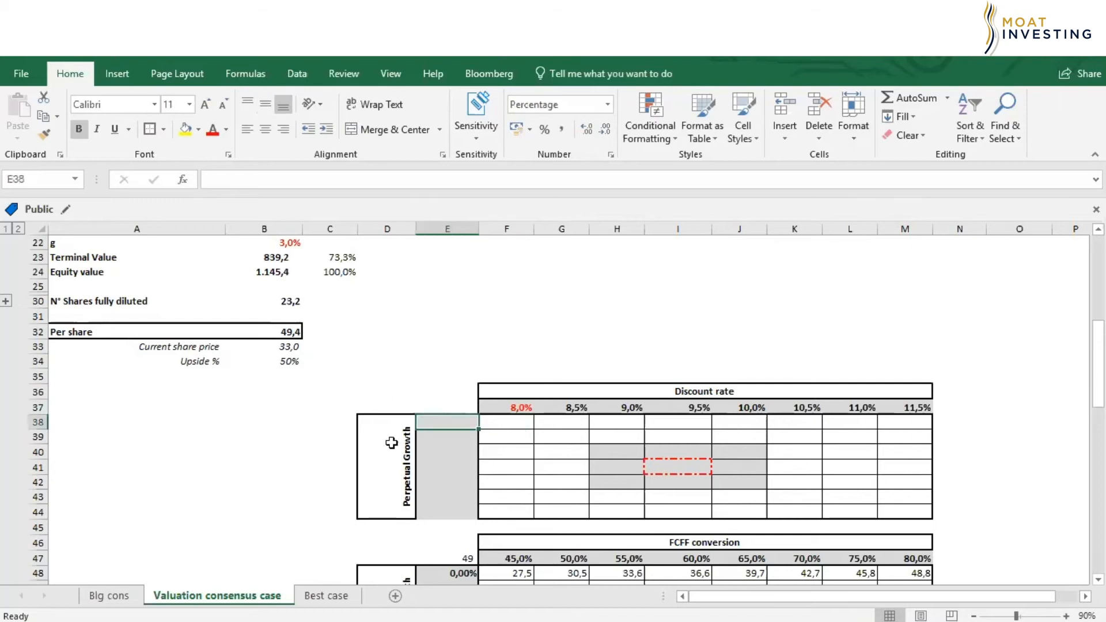
{"action": "scroll", "coordinate": [276, 322], "scroll_direction": "up", "scroll_amount": 1}
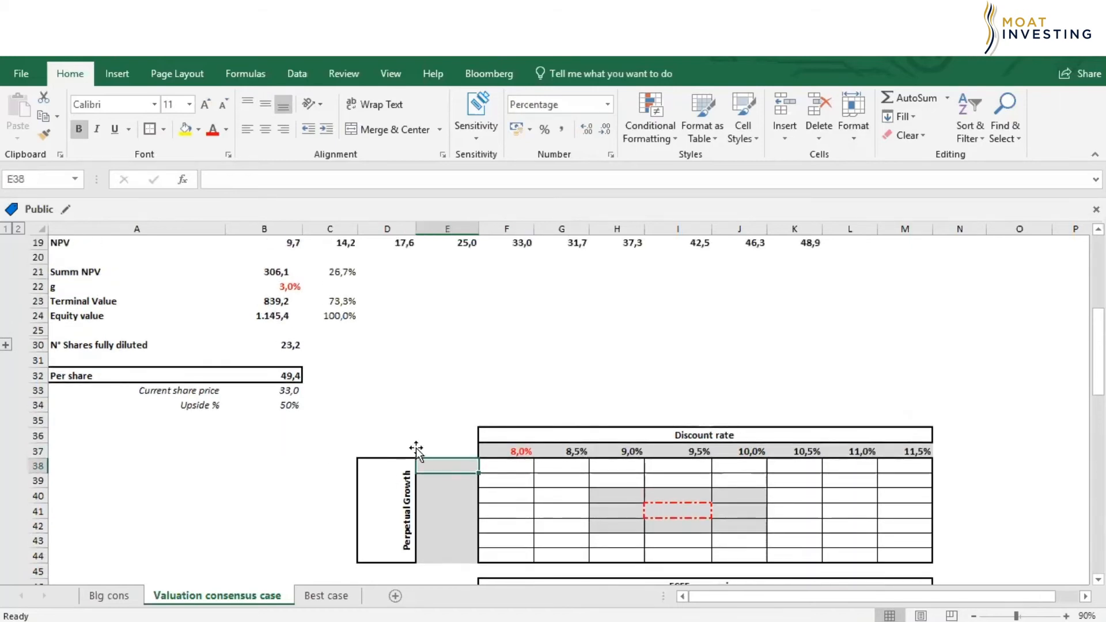
{"action": "type", "text": "2%"}
{"action": "key", "text": "Return"}
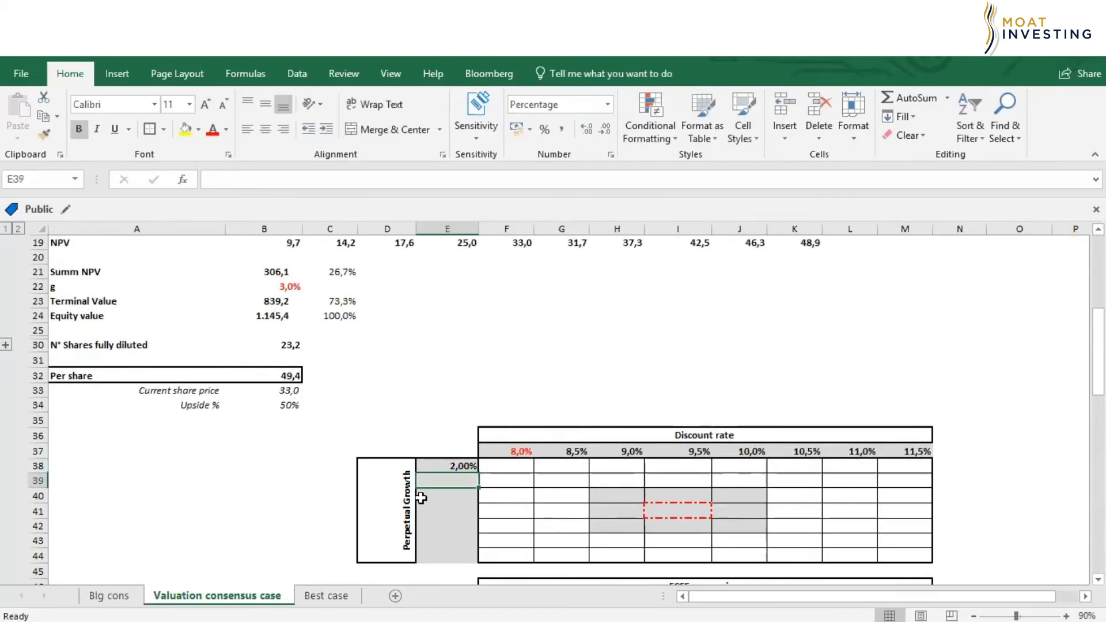
Step: Enter the formula =+E38+0,25% in E39 and fill it down the Perpetual Growth column through E44
{"action": "type", "text": "+"}
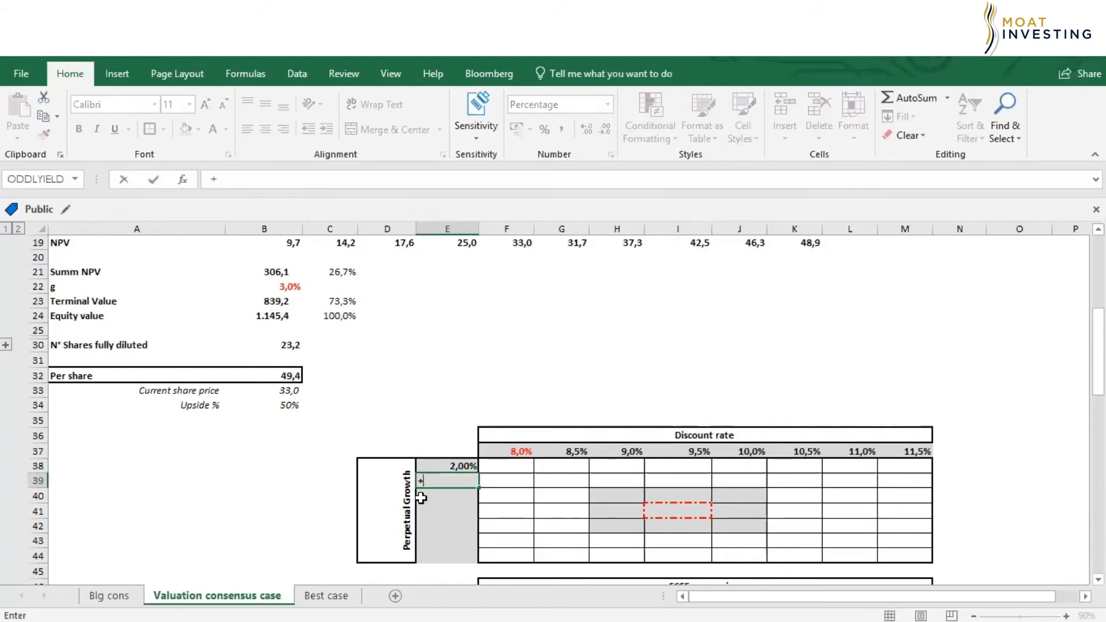
{"action": "key", "text": "Up"}
{"action": "type", "text": "+"}
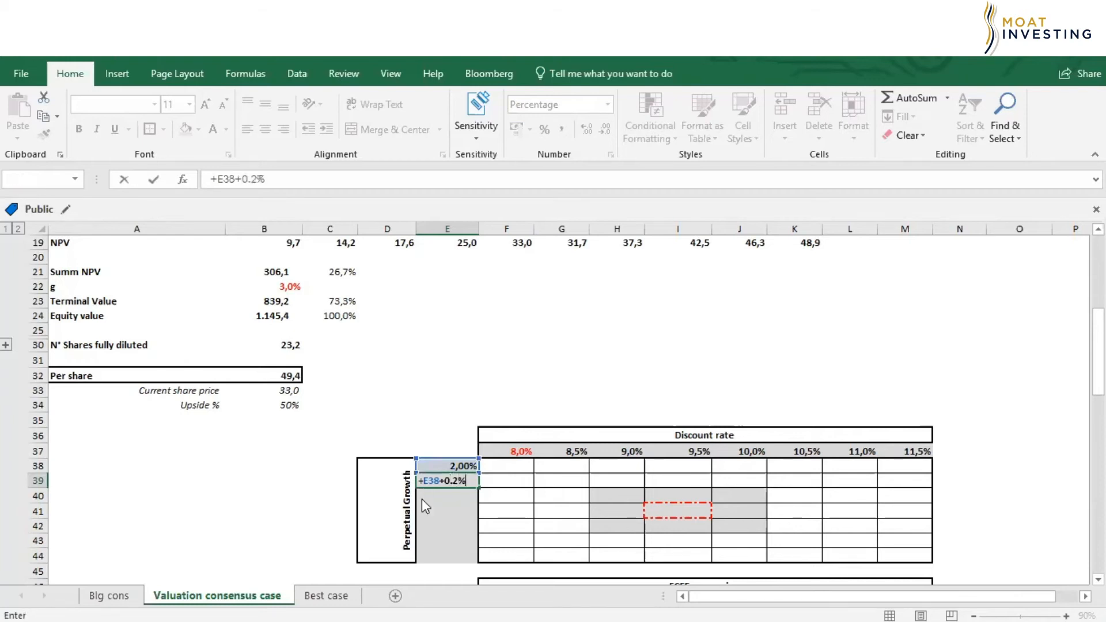
{"action": "key", "text": "Return"}
{"action": "left_click", "coordinate": [517, 397]}
{"action": "key", "text": "Up"}
{"action": "left_click", "coordinate": [242, 179]}
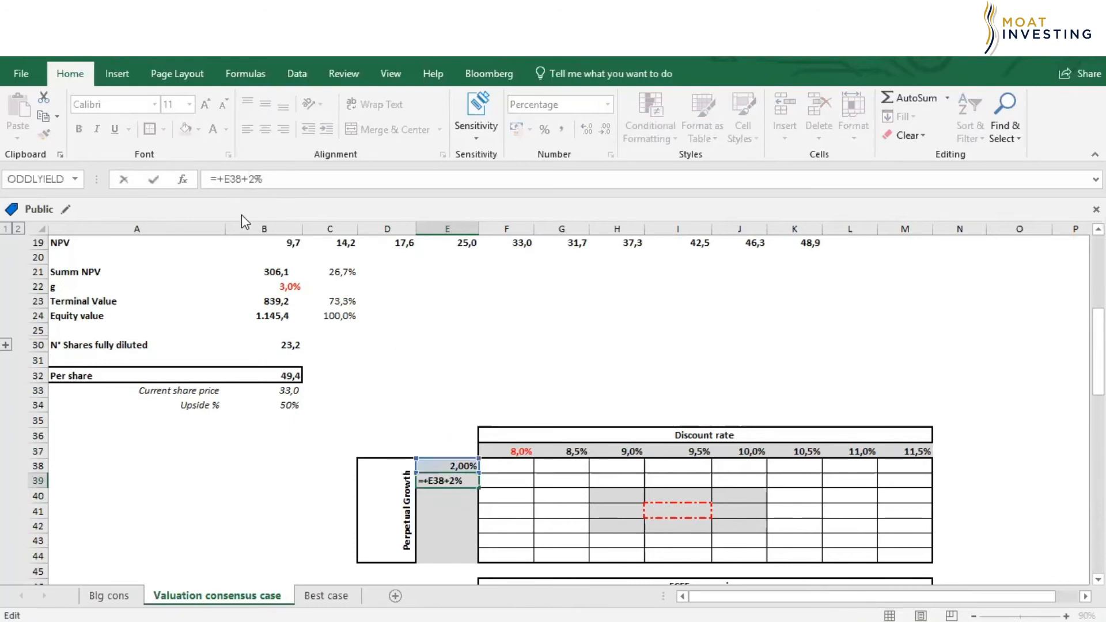
{"action": "type", "text": "0,"}
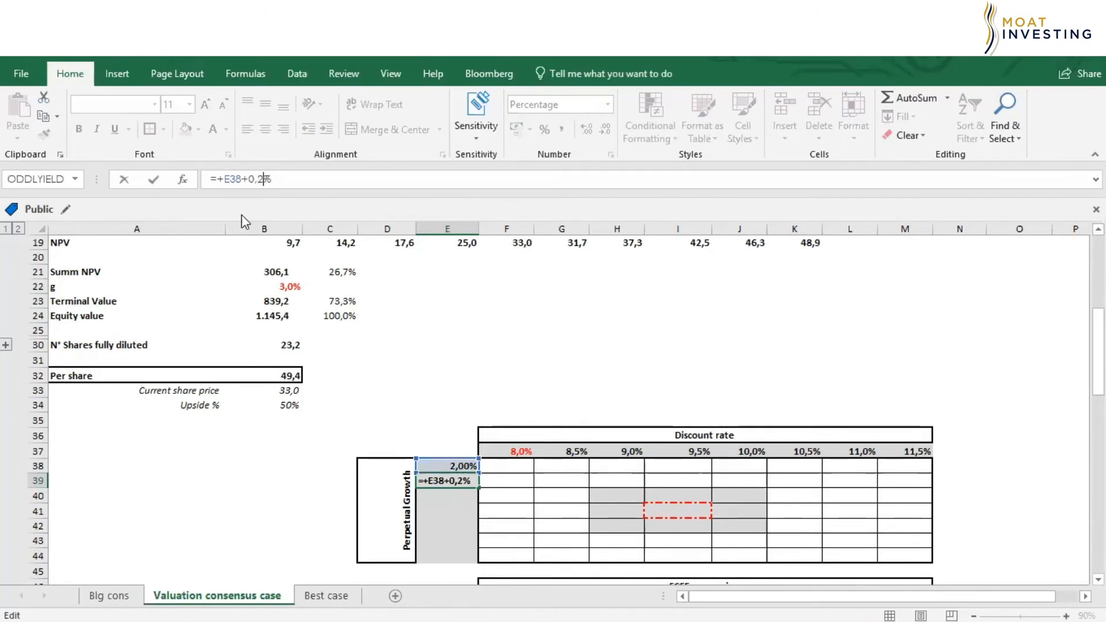
{"action": "type", "text": "5"}
{"action": "key", "text": "Return"}
{"action": "left_click", "coordinate": [468, 481]}
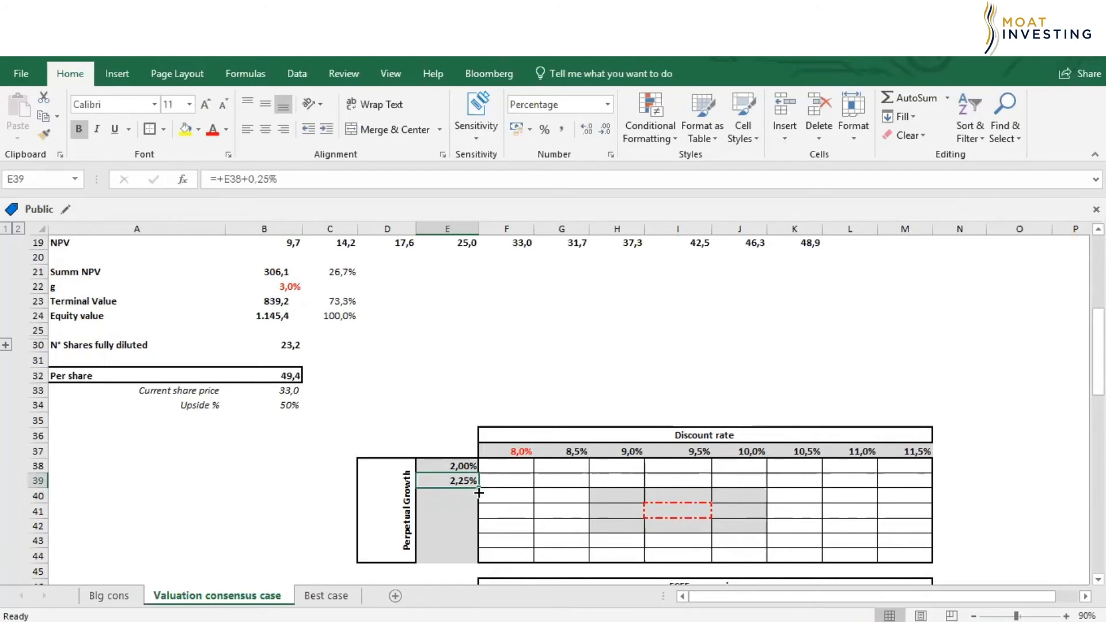
{"action": "left_click_drag", "start_coordinate": [479, 493], "coordinate": [478, 558]}
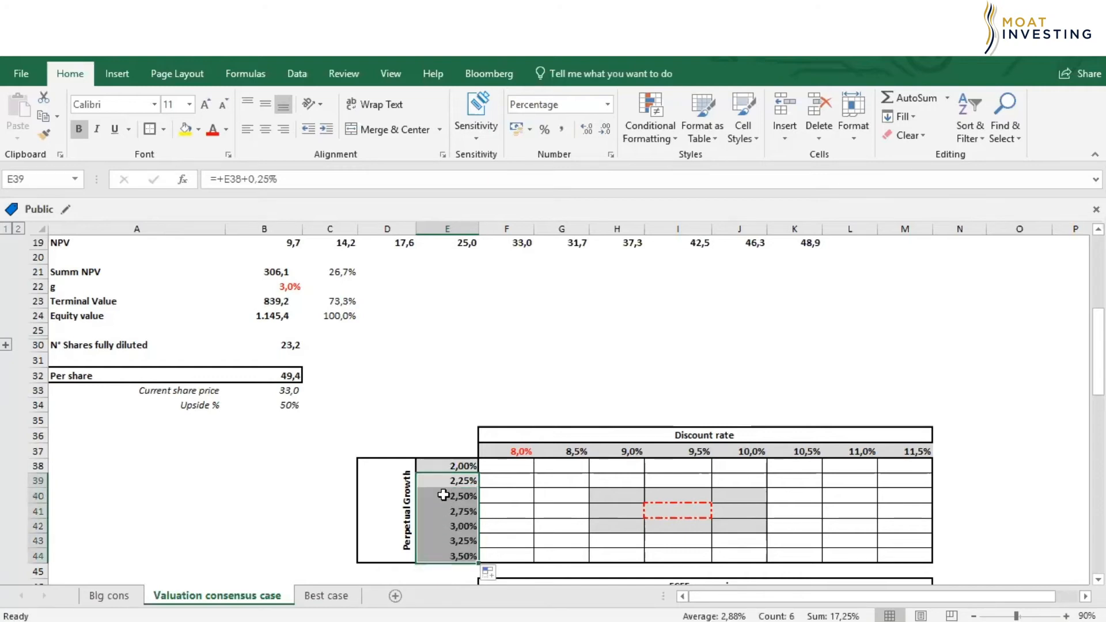
Step: Set the font colour of the starting growth rate in E38 to red and change its value to 2,5%
{"action": "left_click", "coordinate": [442, 466]}
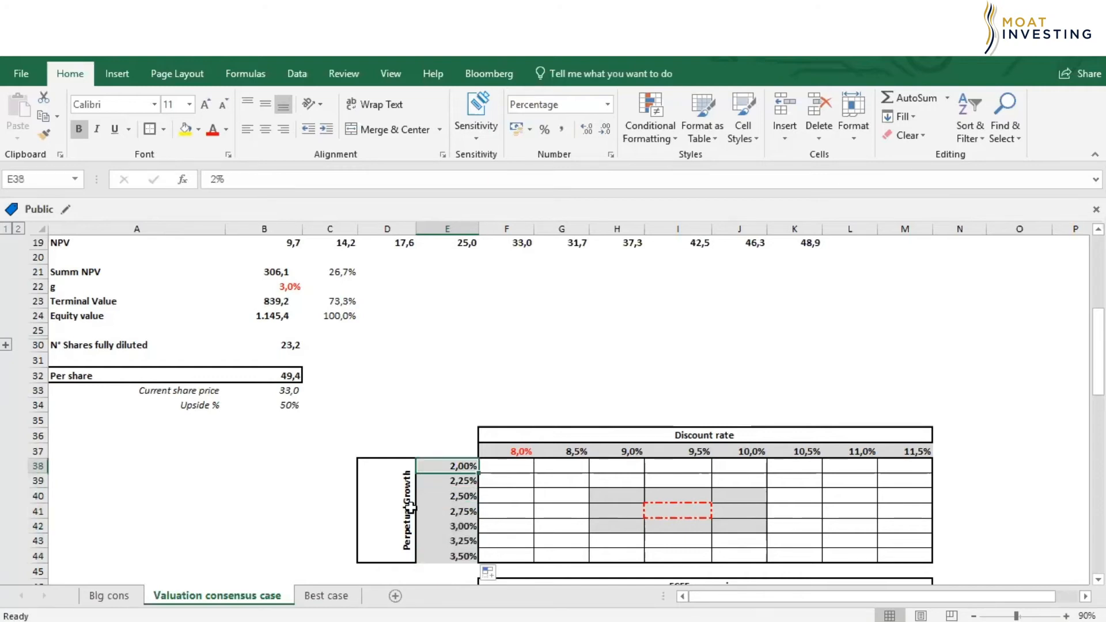
{"action": "left_click", "coordinate": [212, 131]}
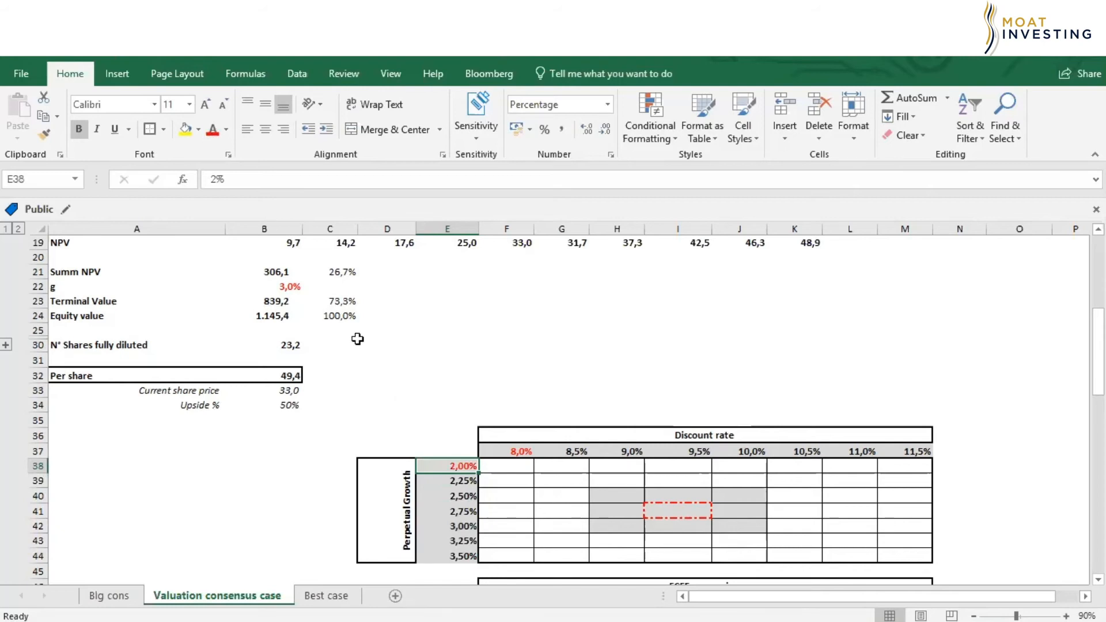
{"action": "type", "text": "2,5"}
{"action": "key", "text": "Return"}
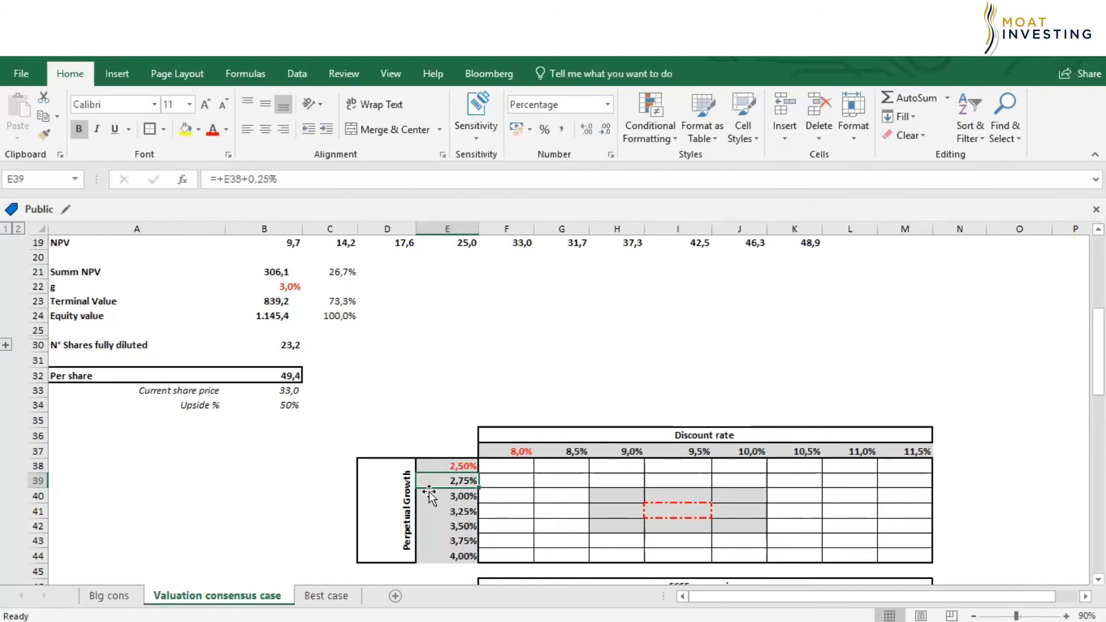
Step: Link the table's corner cell E37 to the Per share value with the formula =+B32
{"action": "scroll", "coordinate": [436, 478], "scroll_direction": "down", "scroll_amount": 1}
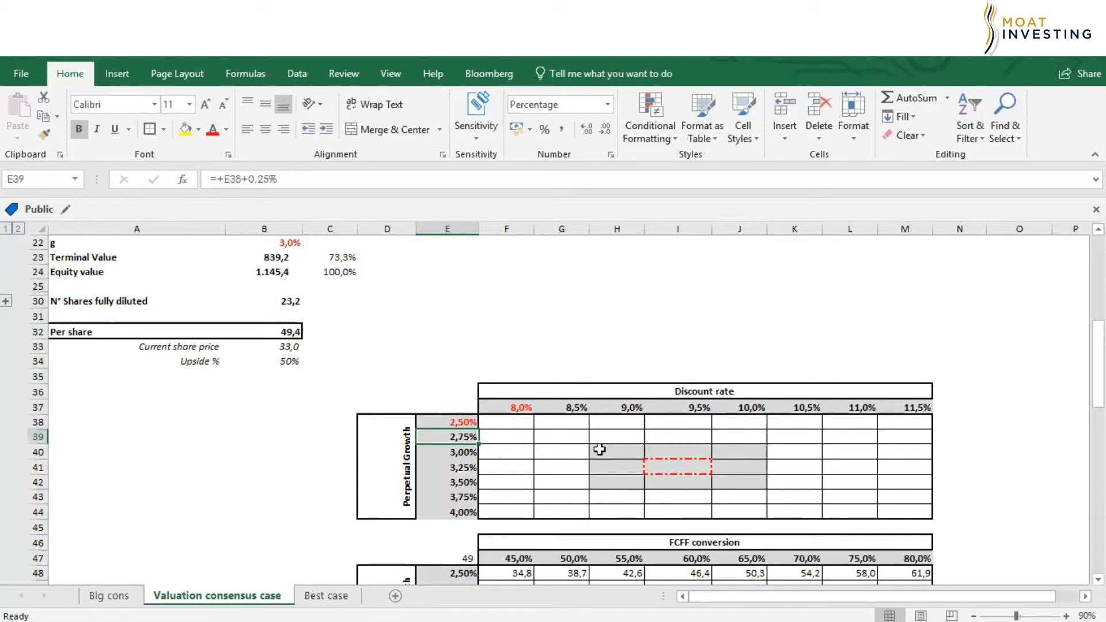
{"action": "left_click", "coordinate": [463, 409]}
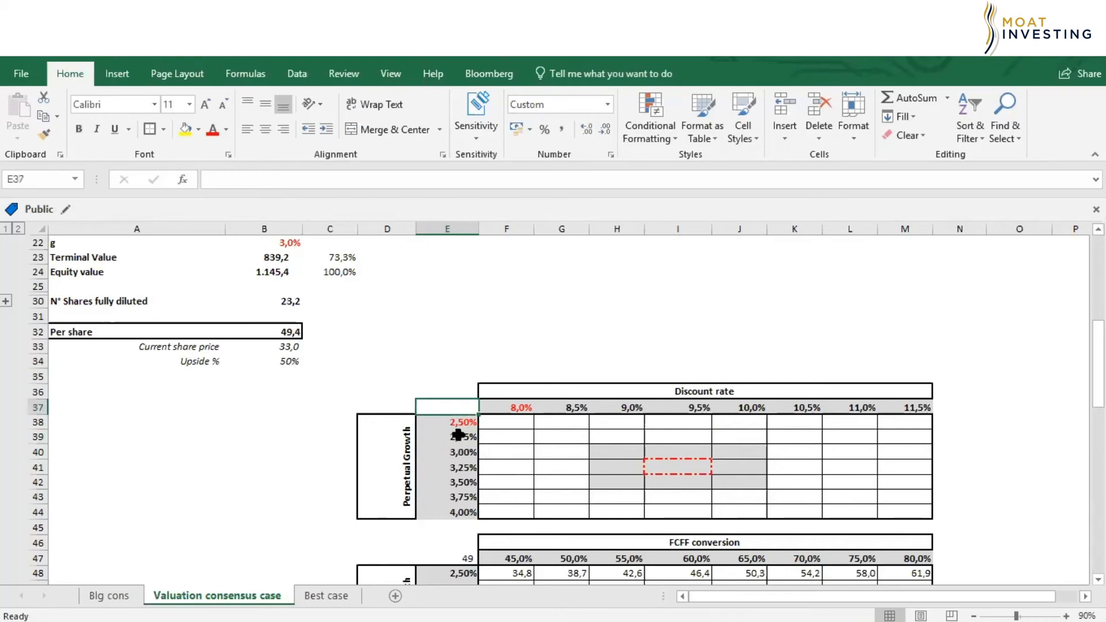
{"action": "type", "text": "+"}
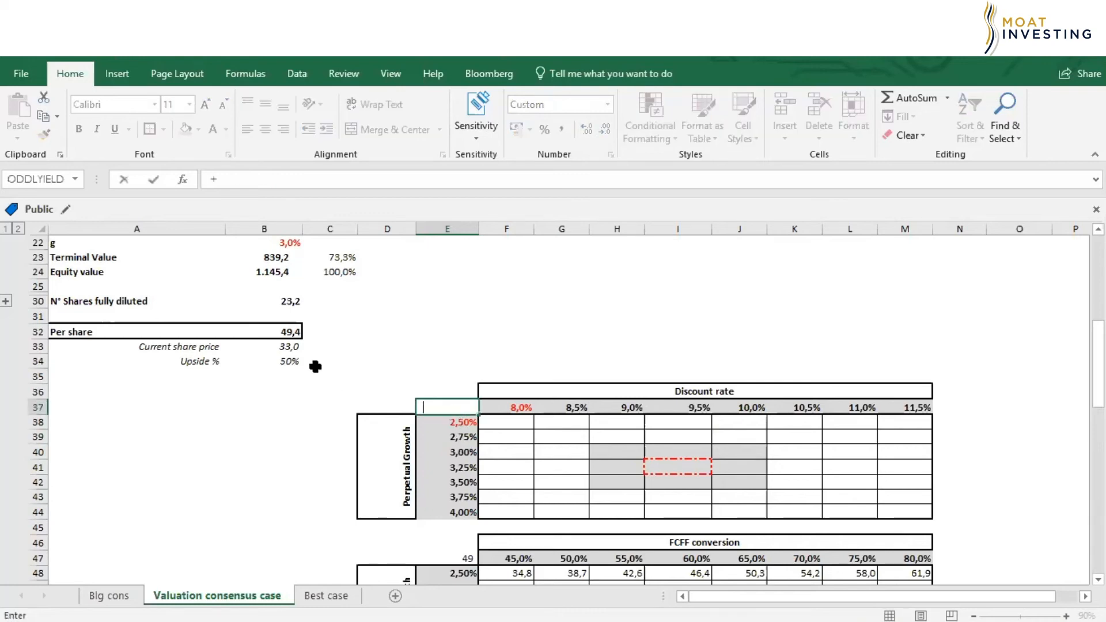
{"action": "left_click", "coordinate": [278, 333]}
{"action": "key", "text": "Return"}
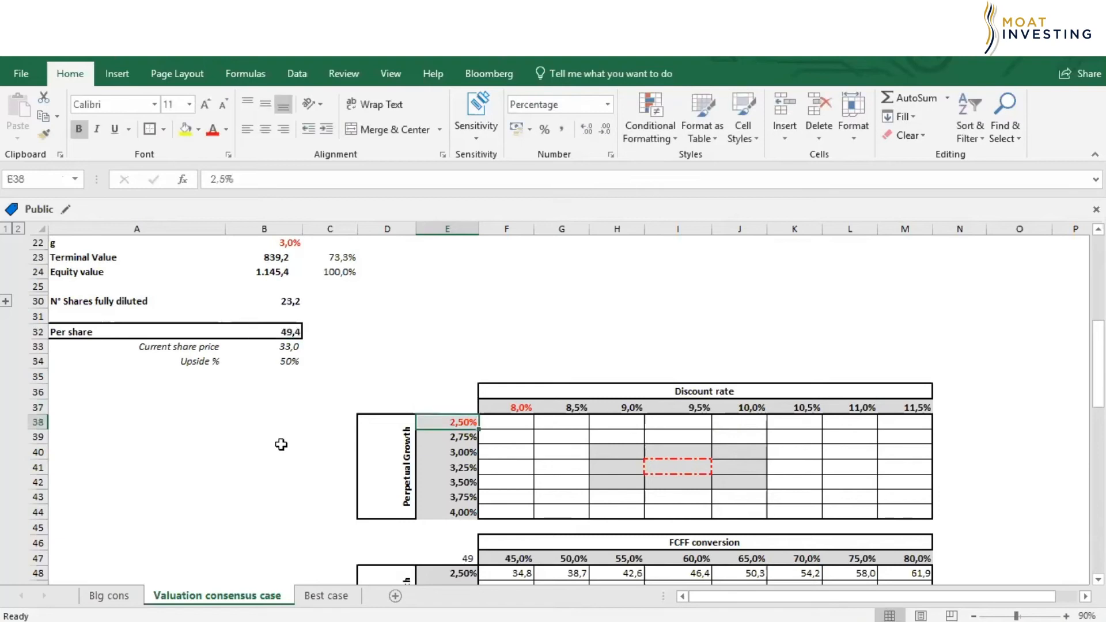
Step: Set the font colour of corner cell E37 to white so its value is hidden
{"action": "left_click", "coordinate": [427, 405]}
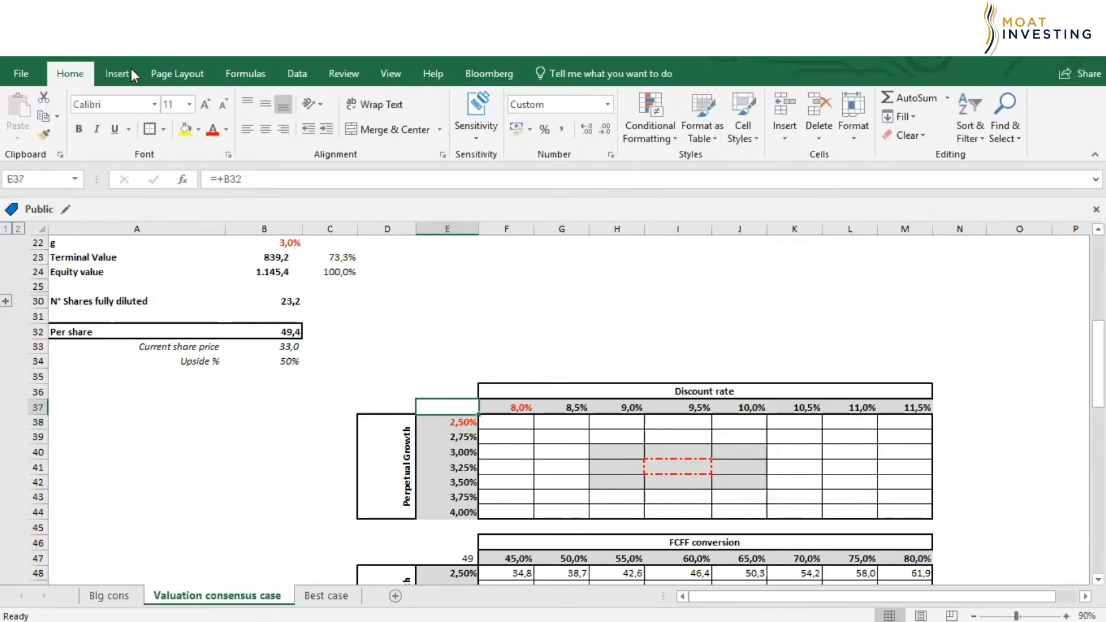
{"action": "left_click", "coordinate": [227, 134]}
{"action": "left_click", "coordinate": [230, 151]}
{"action": "left_click", "coordinate": [226, 131]}
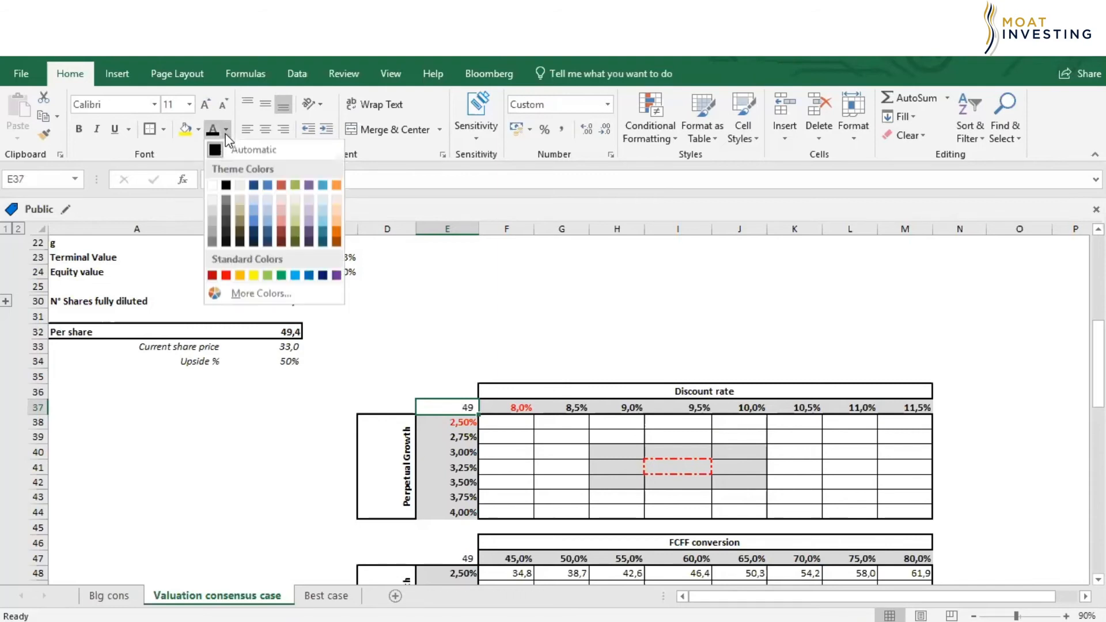
{"action": "left_click", "coordinate": [212, 186]}
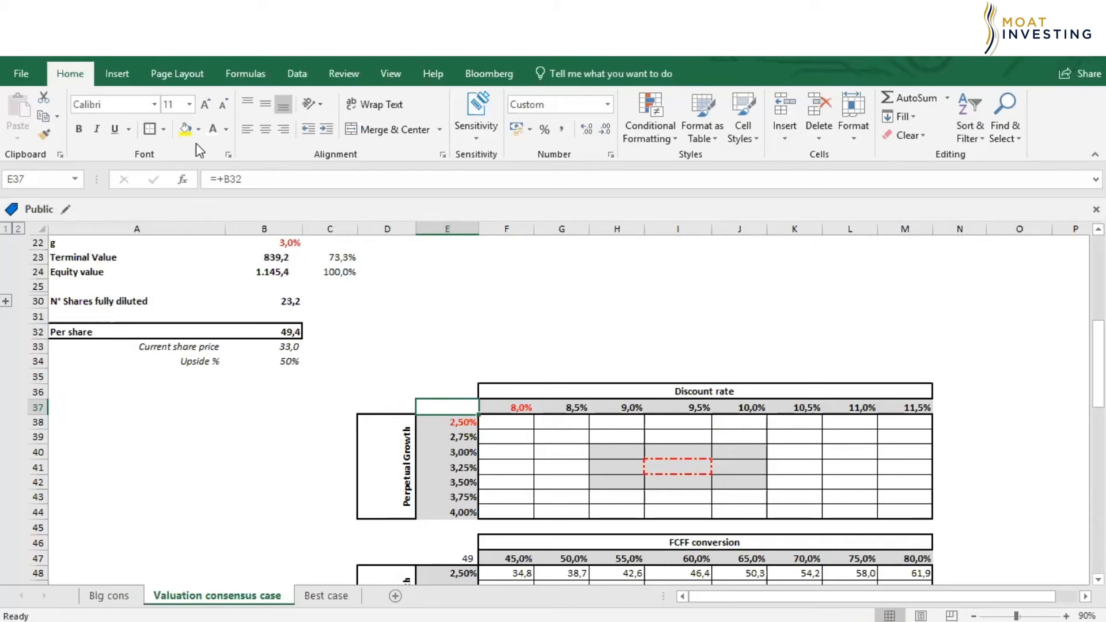
Step: Switch the font colour of E37 to automatic to reveal its value, and turn it back to white
{"action": "left_click", "coordinate": [226, 130]}
{"action": "left_click", "coordinate": [228, 152]}
{"action": "scroll", "coordinate": [507, 315], "scroll_direction": "down", "scroll_amount": 1}
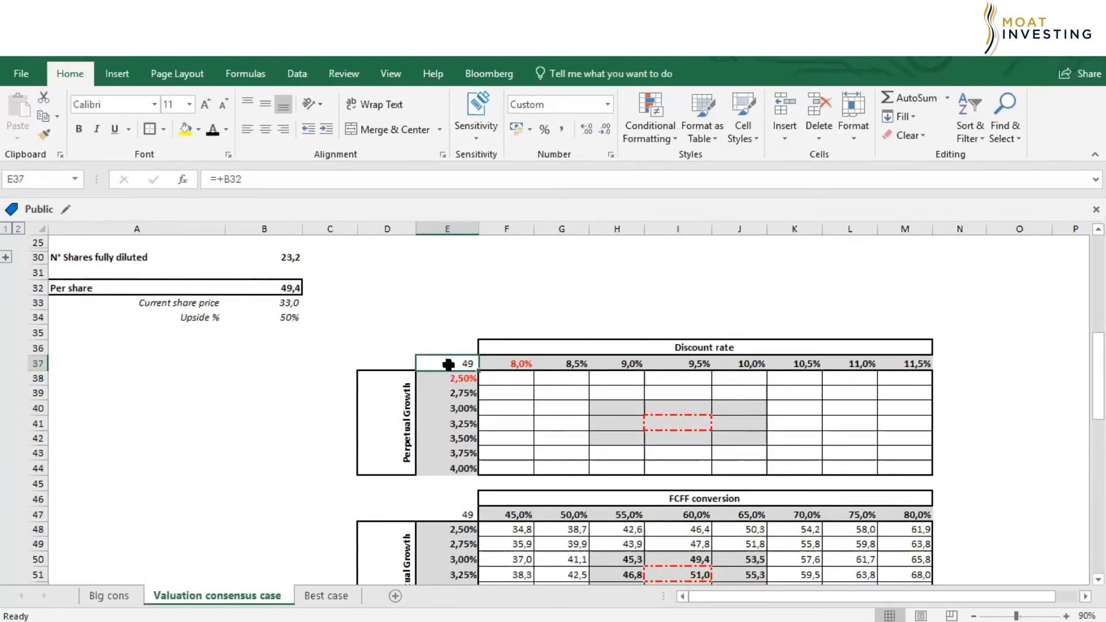
{"action": "left_click", "coordinate": [226, 129]}
{"action": "left_click", "coordinate": [213, 185]}
Step: Create a what-if Data Table over E37:M44 with row input cell $B$18 and column input cell B22
{"action": "left_click_drag", "start_coordinate": [444, 363], "coordinate": [886, 466]}
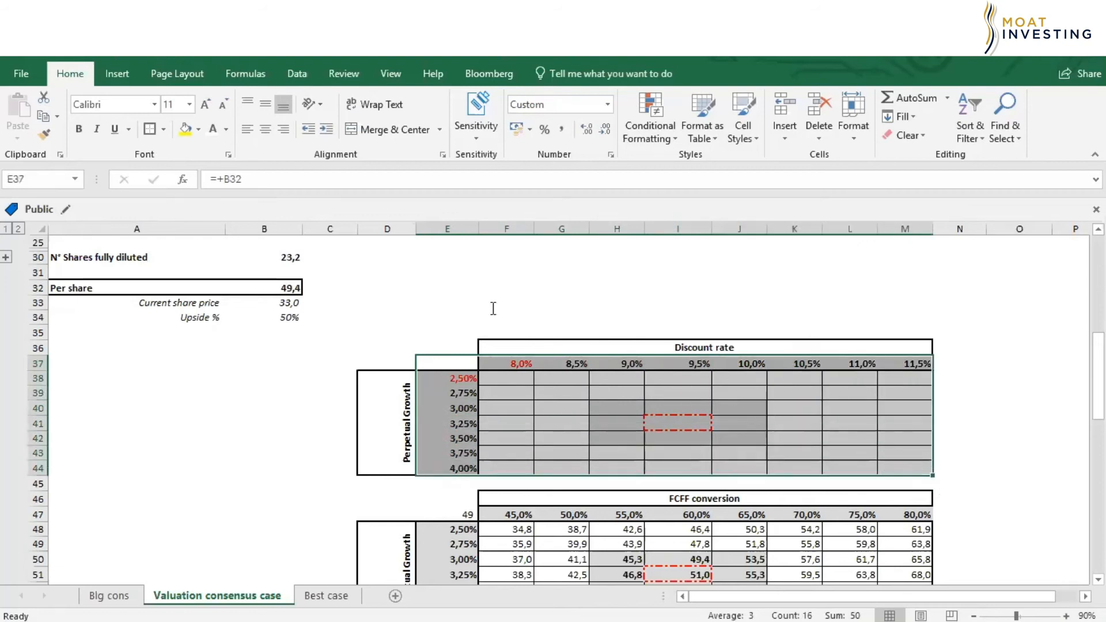
{"action": "left_click", "coordinate": [297, 76]}
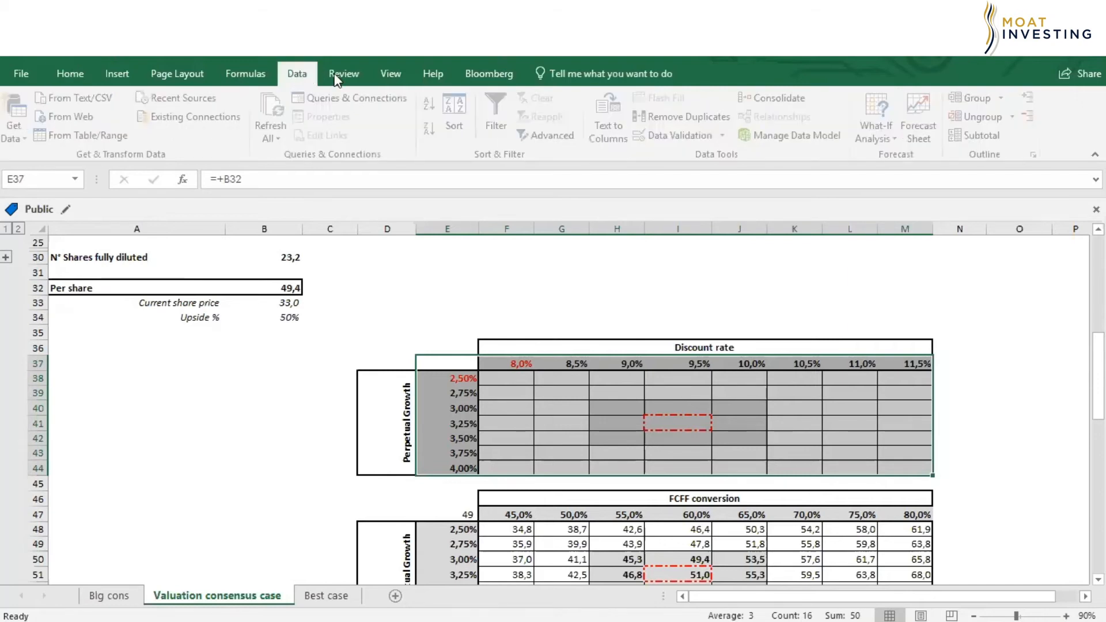
{"action": "left_click", "coordinate": [888, 138]}
{"action": "left_click", "coordinate": [899, 196]}
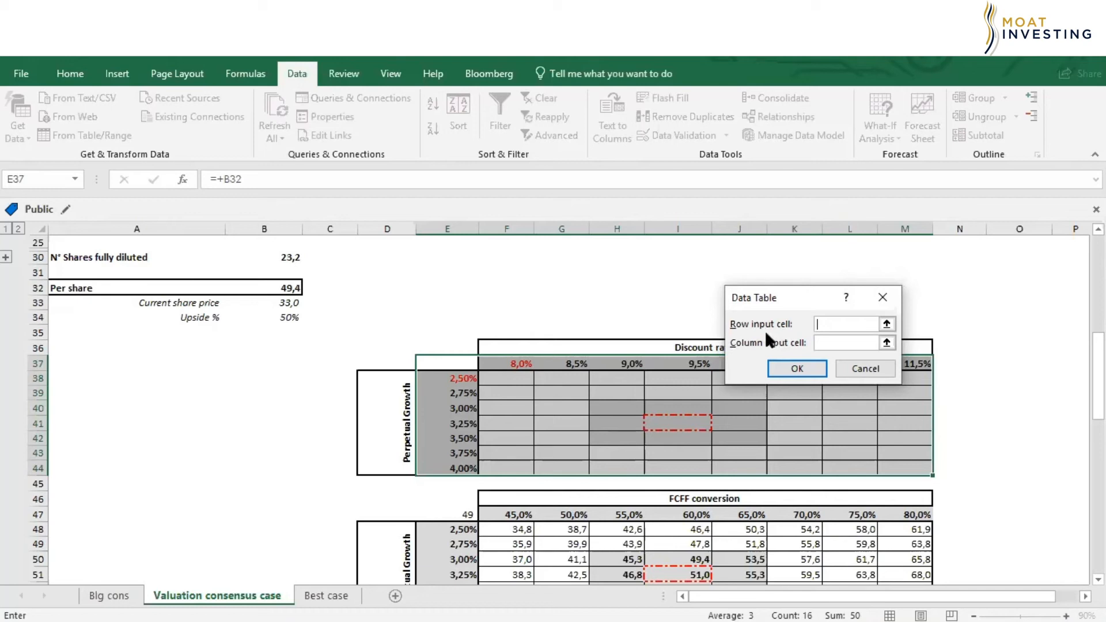
{"action": "scroll", "coordinate": [541, 328], "scroll_direction": "up", "scroll_amount": 3}
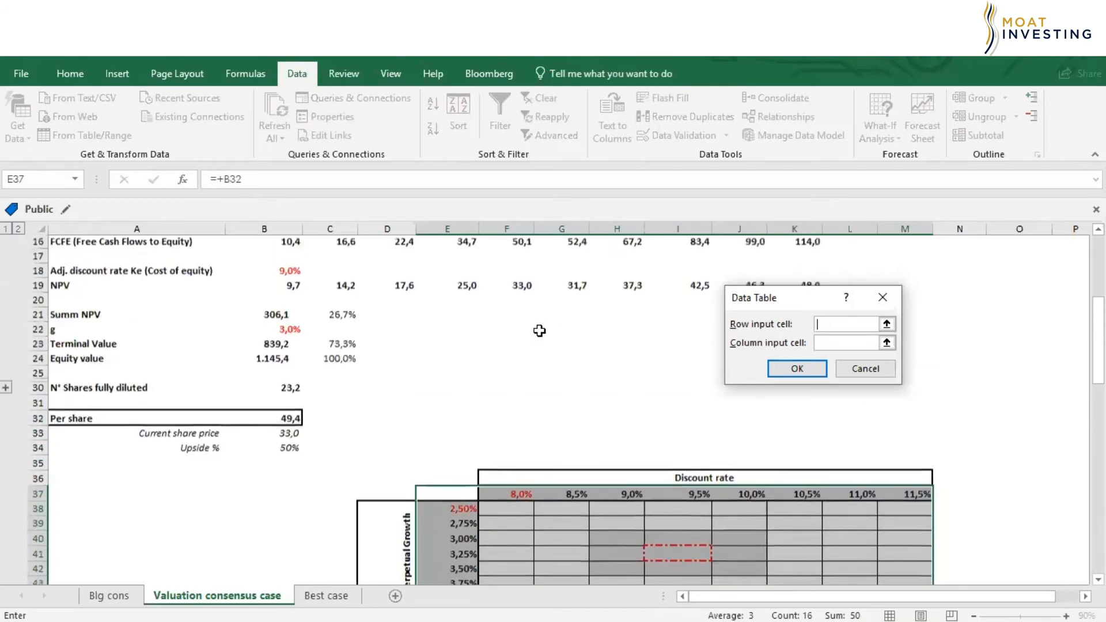
{"action": "left_click", "coordinate": [283, 272]}
{"action": "left_click", "coordinate": [825, 344]}
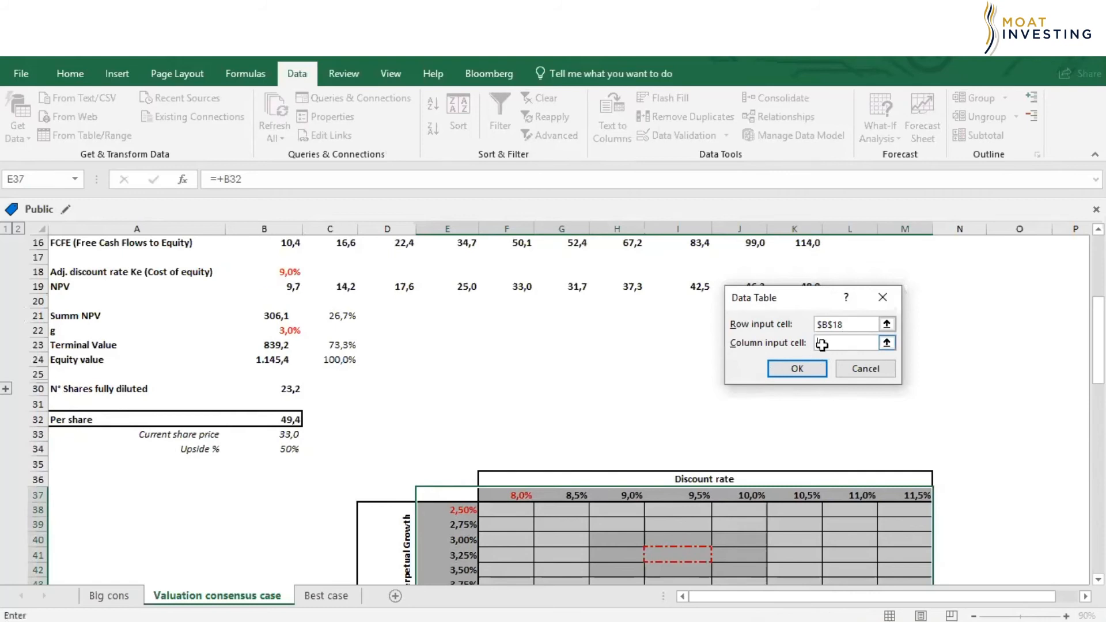
{"action": "left_click", "coordinate": [282, 330]}
{"action": "left_click", "coordinate": [796, 369]}
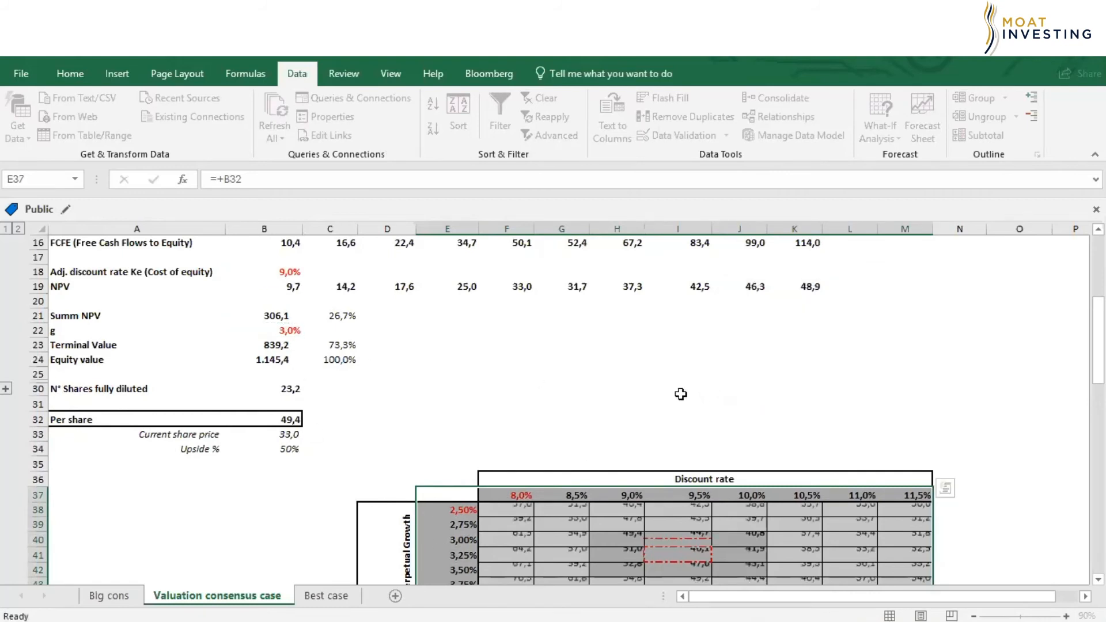
Step: Compare the table result in H40, at 9,0% discount rate and 3,00% growth, with the model's inputs and Per share value
{"action": "scroll", "coordinate": [675, 392], "scroll_direction": "down", "scroll_amount": 2}
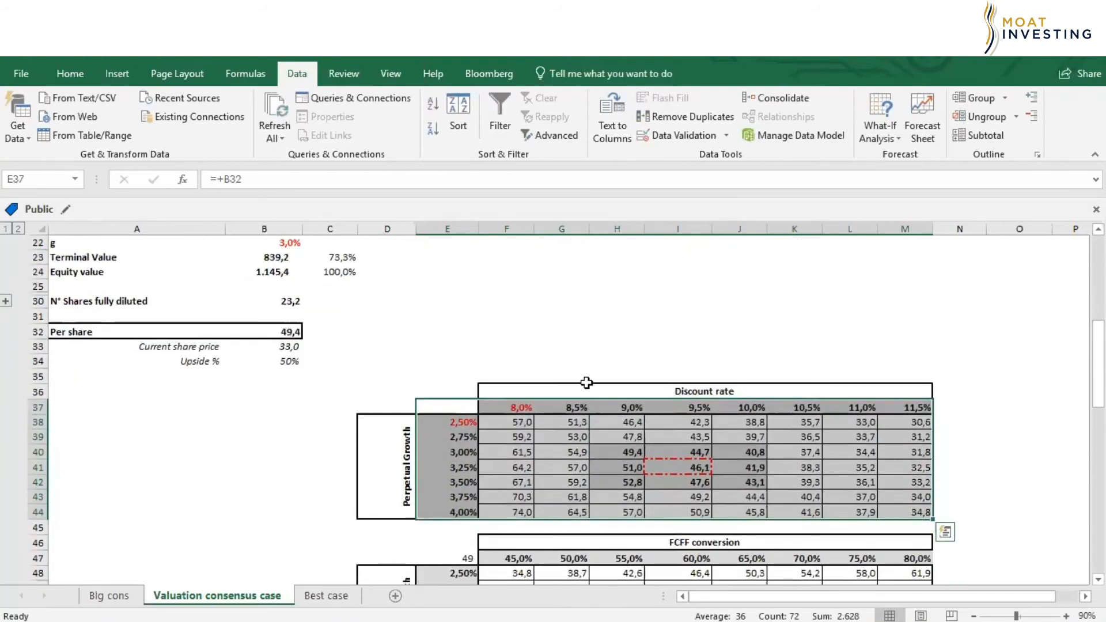
{"action": "scroll", "coordinate": [588, 384], "scroll_direction": "up", "scroll_amount": 2}
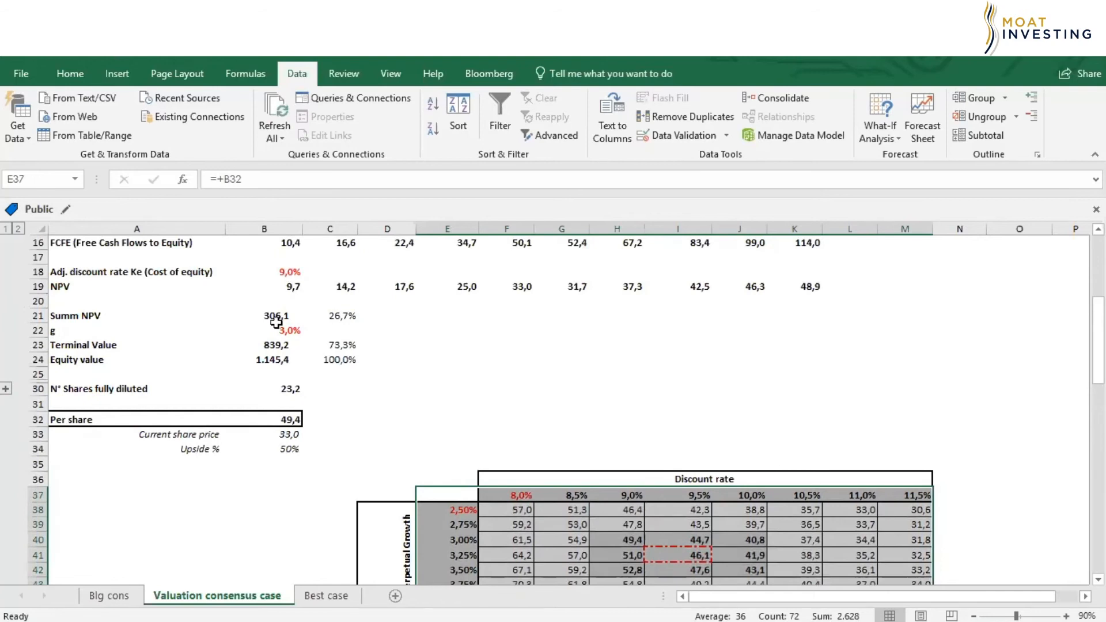
{"action": "scroll", "coordinate": [642, 404], "scroll_direction": "down", "scroll_amount": 2}
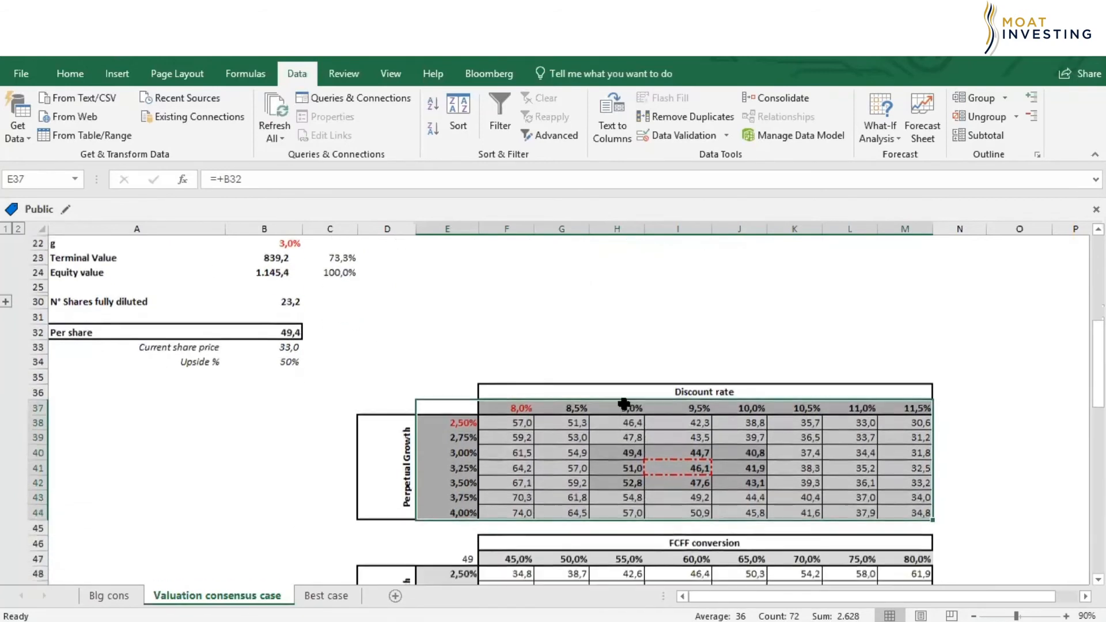
{"action": "left_click", "coordinate": [619, 409]}
{"action": "left_click", "coordinate": [599, 454]}
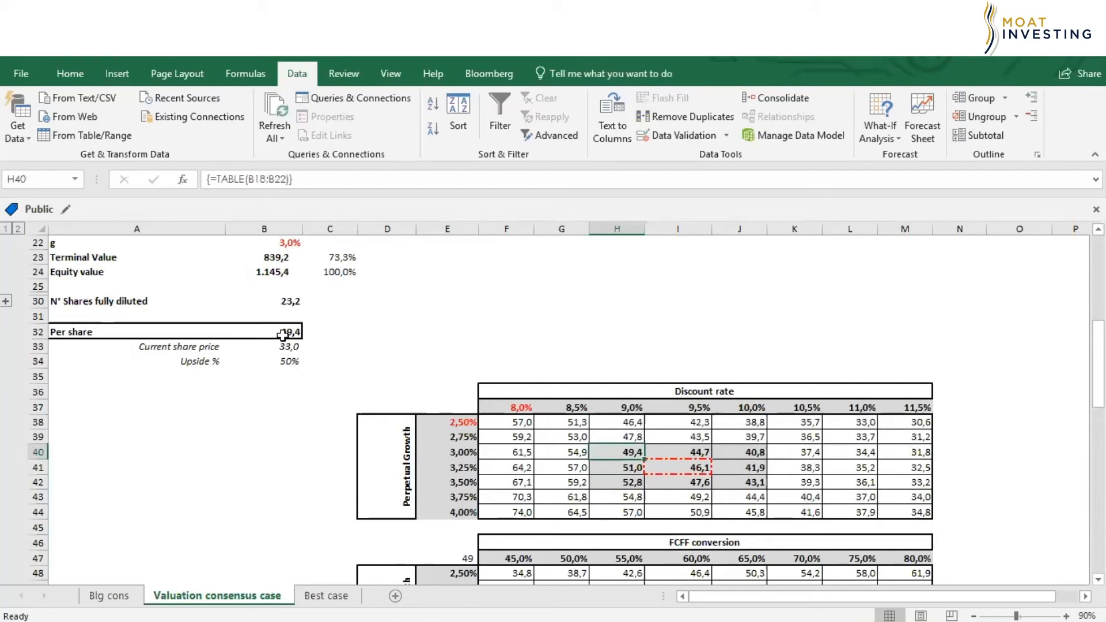
Step: Set the starting discount rate in F37 to 7%
{"action": "left_click", "coordinate": [510, 407]}
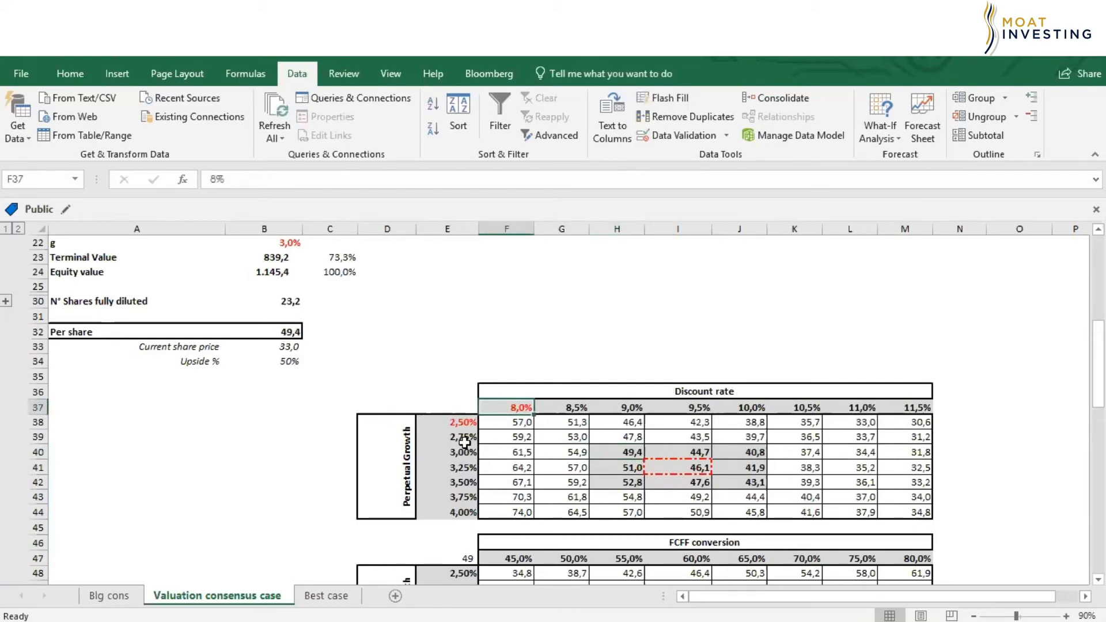
{"action": "type", "text": "7%"}
{"action": "key", "text": "Return"}
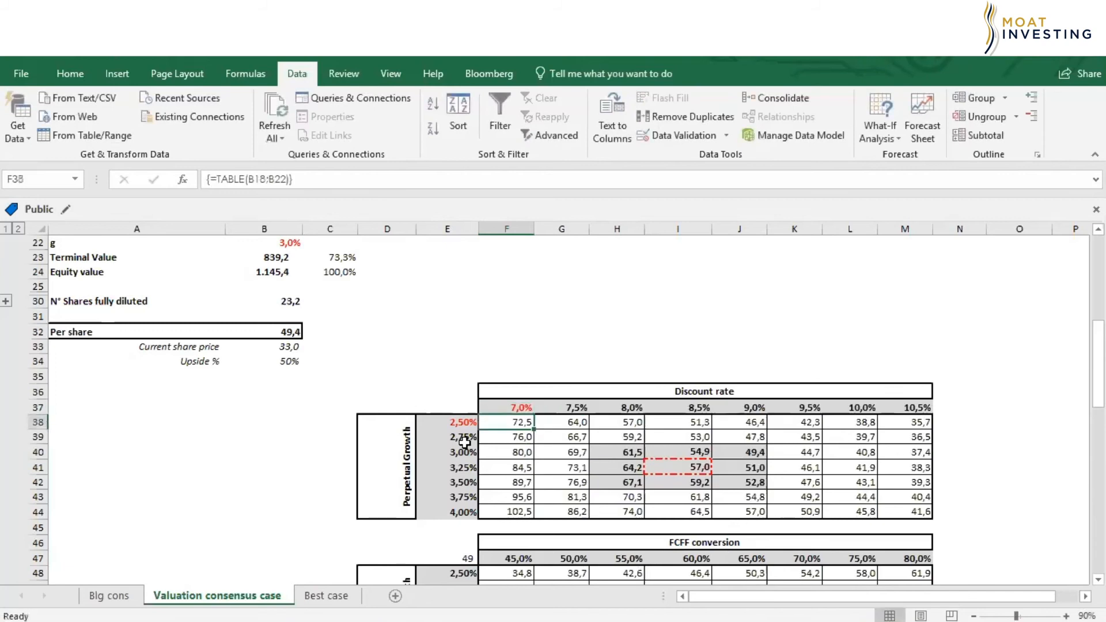
Step: Change the starting discount rate in F37 to 7,5%
{"action": "left_click", "coordinate": [518, 410]}
{"action": "left_click", "coordinate": [216, 180]}
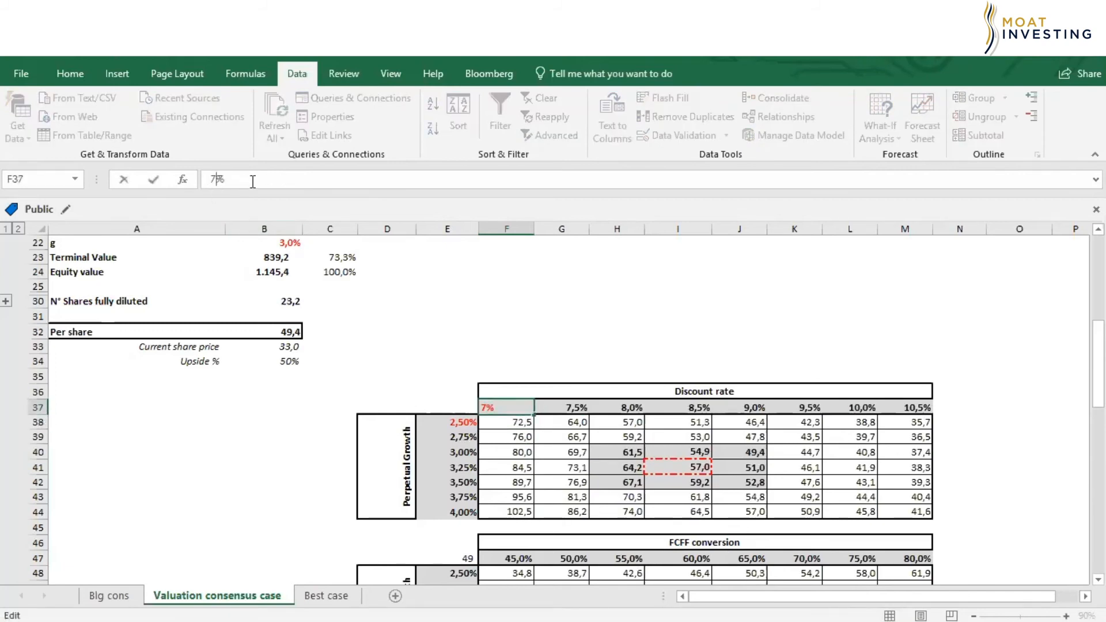
{"action": "type", "text": ",5"}
{"action": "key", "text": "Return"}
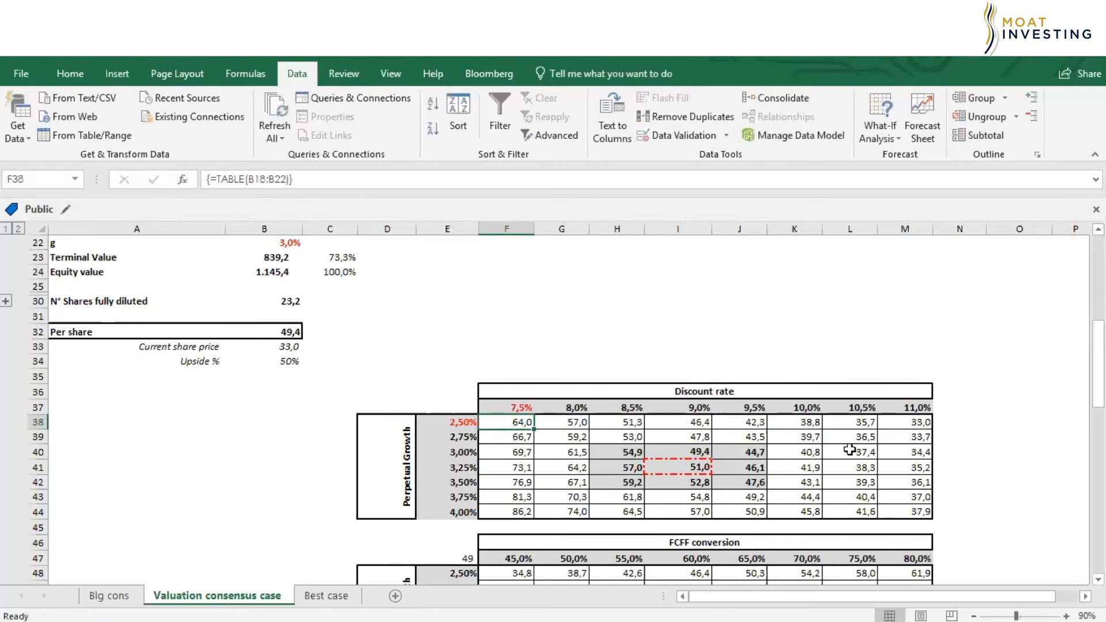
Step: Set the starting perpetual growth rate in E38 to 2,25%
{"action": "left_click", "coordinate": [449, 429]}
{"action": "left_click", "coordinate": [216, 179]}
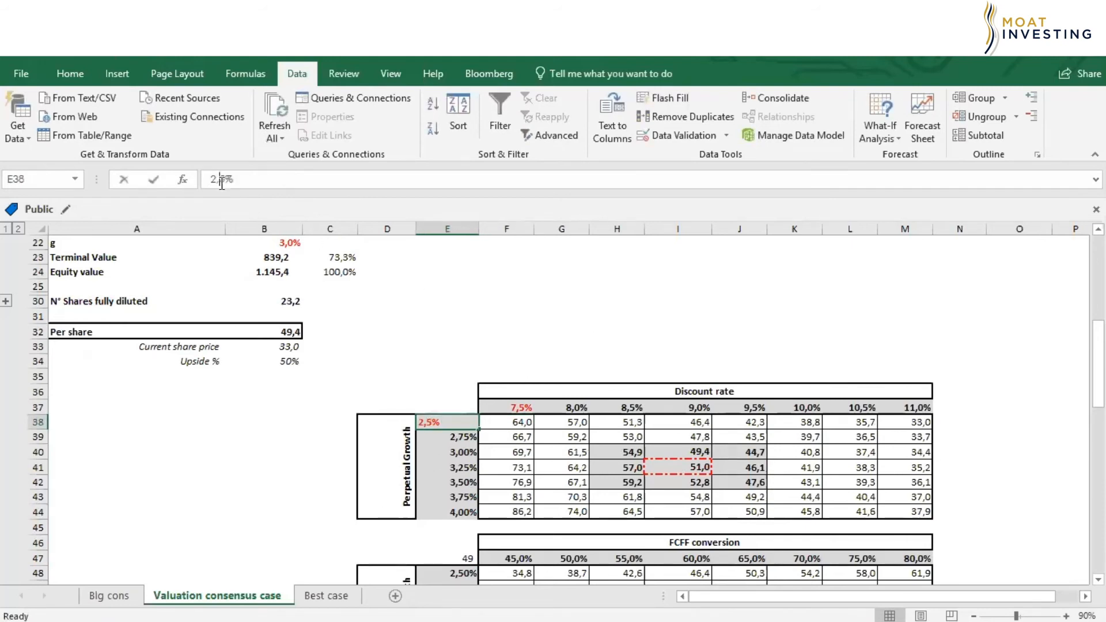
{"action": "type", "text": "2"}
{"action": "key", "text": "Return"}
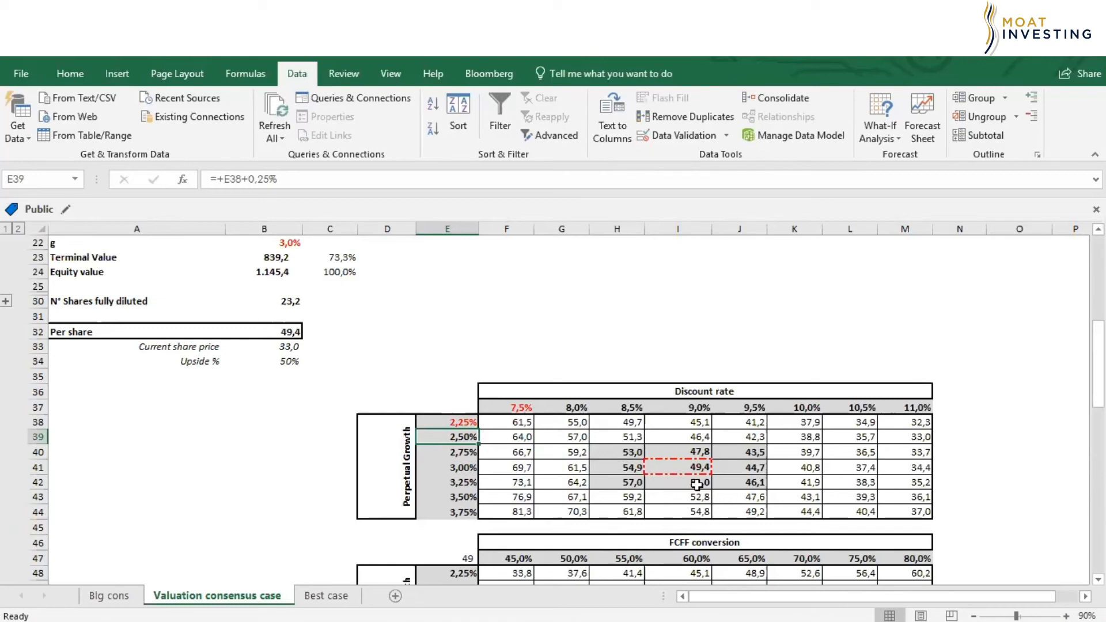
Step: Clear the FCFF conversion sensitivity table's contents in E47:M54
{"action": "scroll", "coordinate": [697, 488], "scroll_direction": "down", "scroll_amount": 4}
{"action": "left_click_drag", "start_coordinate": [464, 366], "coordinate": [904, 469]}
{"action": "key", "text": "Delete"}
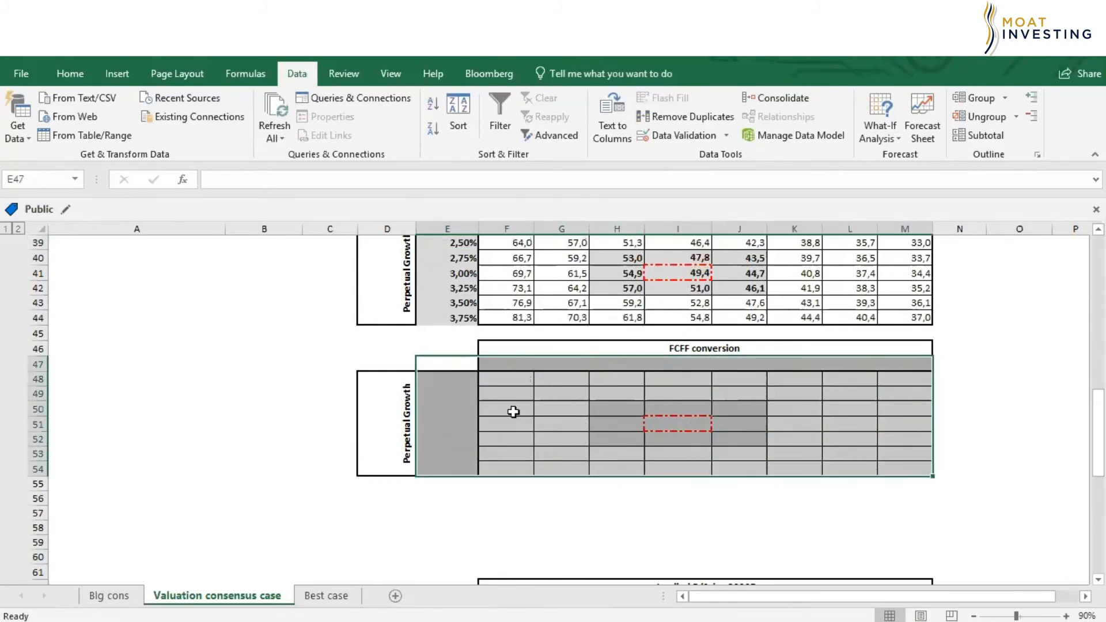
Step: Check the conversion input in B14 and growth input in B22, and enter 45% in F47 as the first FCFF conversion rate
{"action": "left_click", "coordinate": [512, 365]}
{"action": "scroll", "coordinate": [531, 432], "scroll_direction": "up", "scroll_amount": 8}
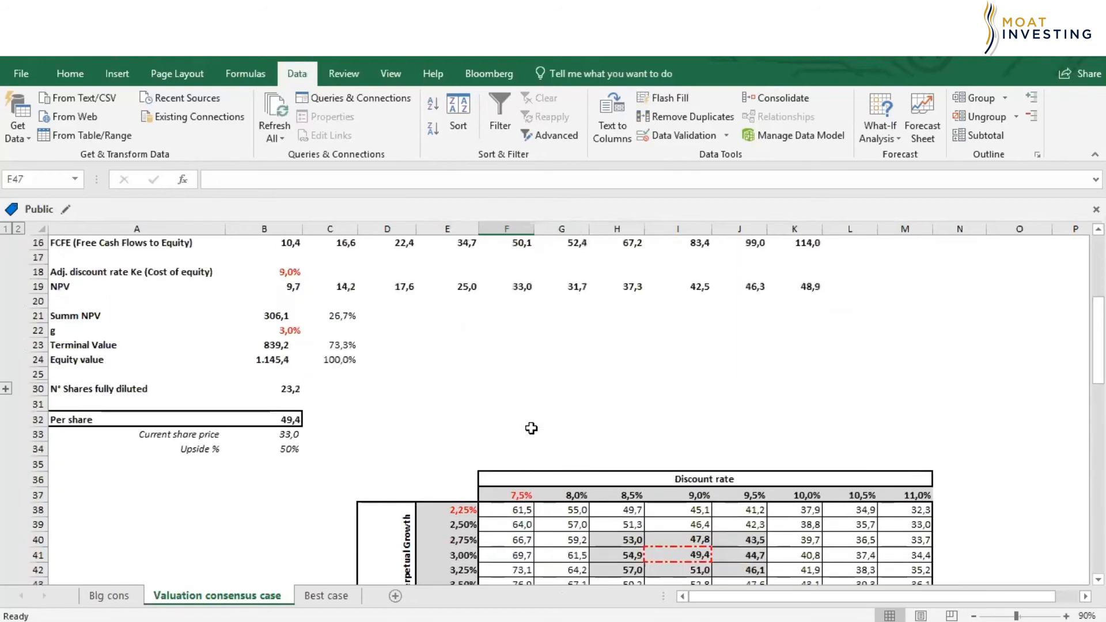
{"action": "scroll", "coordinate": [531, 428], "scroll_direction": "up", "scroll_amount": 1}
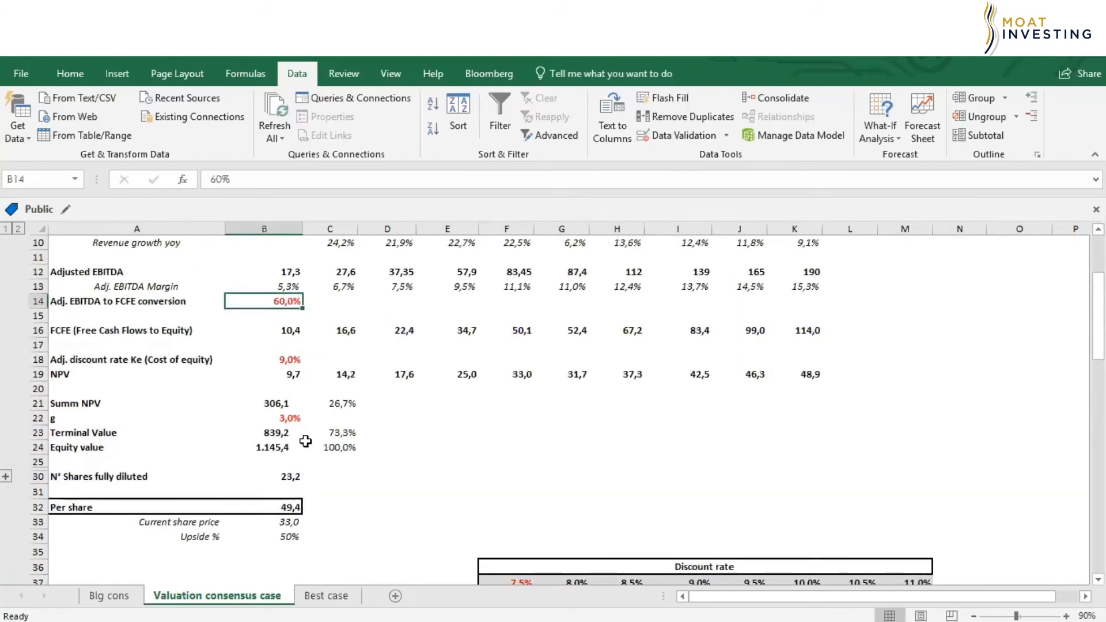
{"action": "left_click", "coordinate": [285, 421]}
{"action": "scroll", "coordinate": [514, 469], "scroll_direction": "down", "scroll_amount": 6}
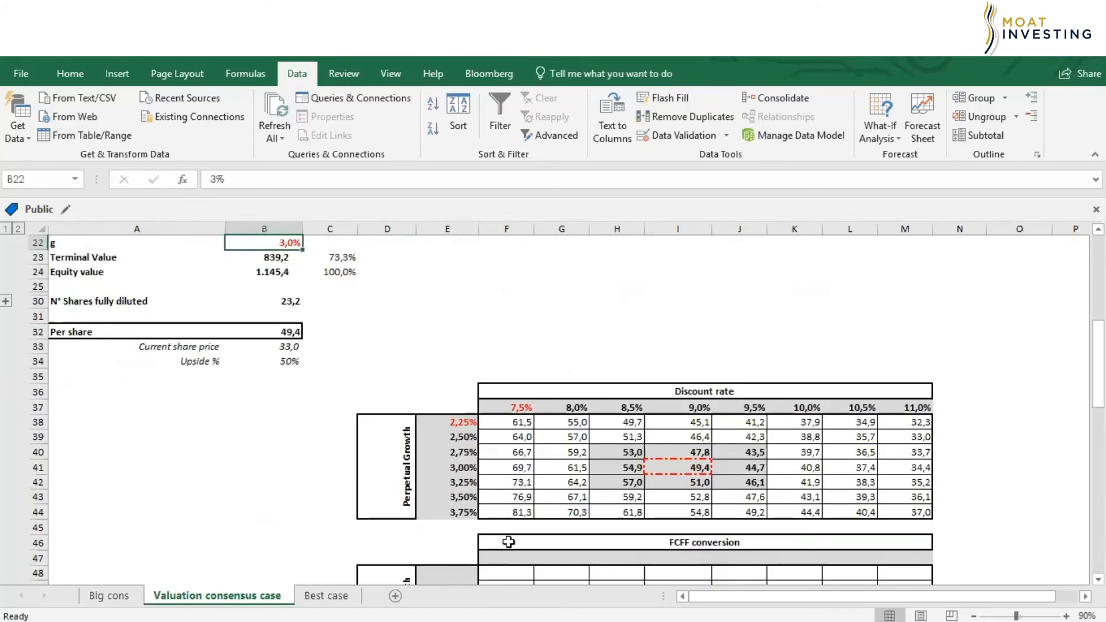
{"action": "left_click", "coordinate": [502, 499]}
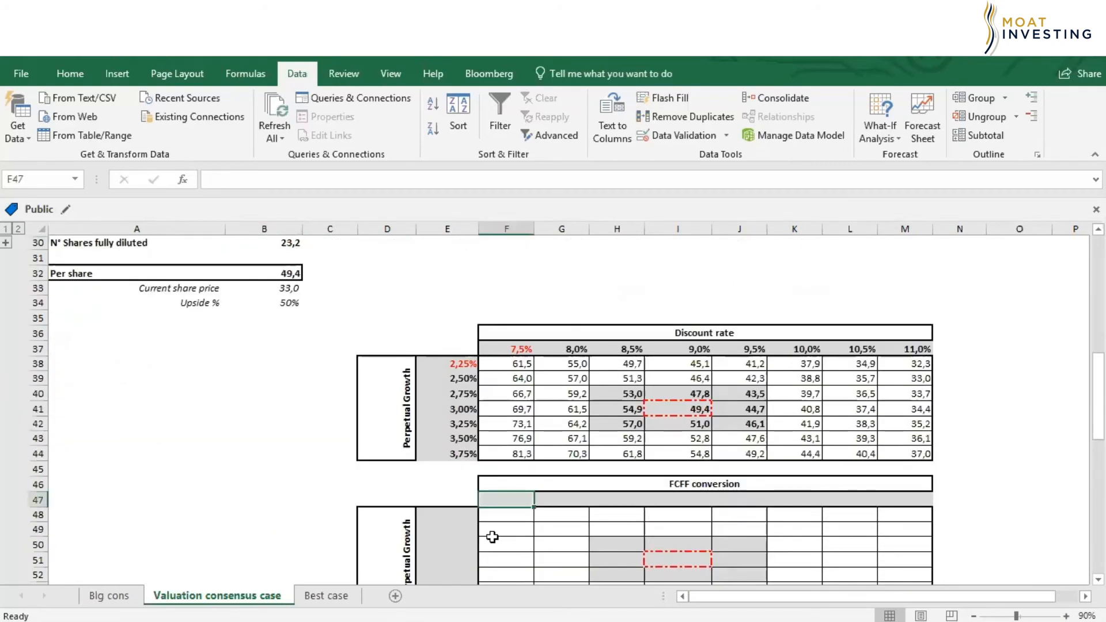
{"action": "type", "text": "45%"}
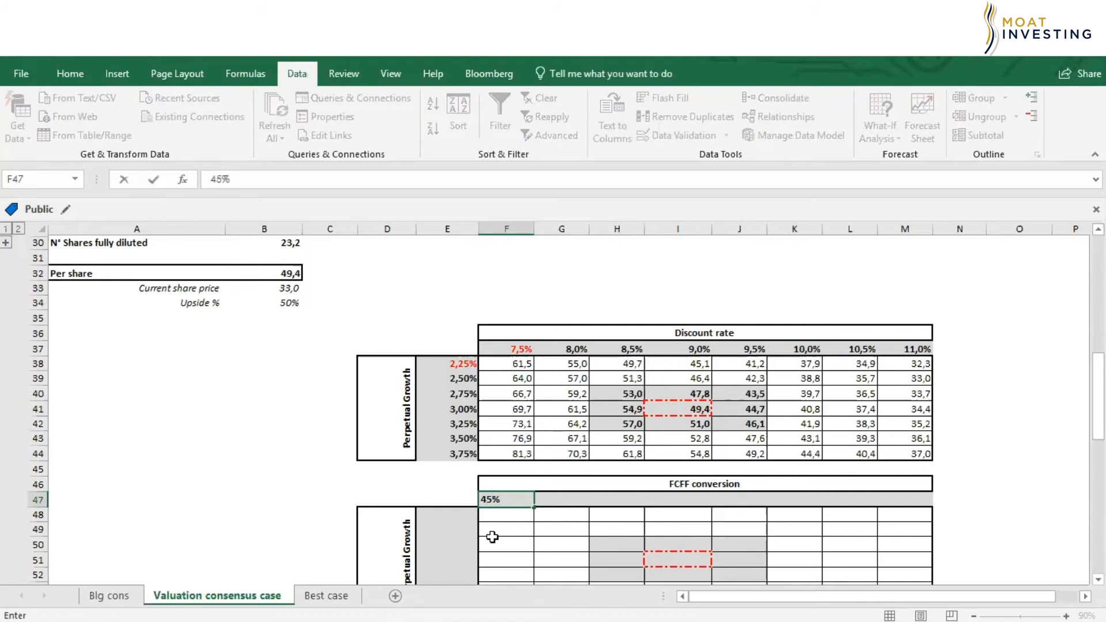
{"action": "key", "text": "Return"}
Step: Enter a formula in G47 that adds an increment to the conversion rate in F47
{"action": "left_click", "coordinate": [567, 501]}
{"action": "type", "text": "+"}
{"action": "key", "text": "Left"}
{"action": "type", "text": "+"}
{"action": "type", "text": "10%"}
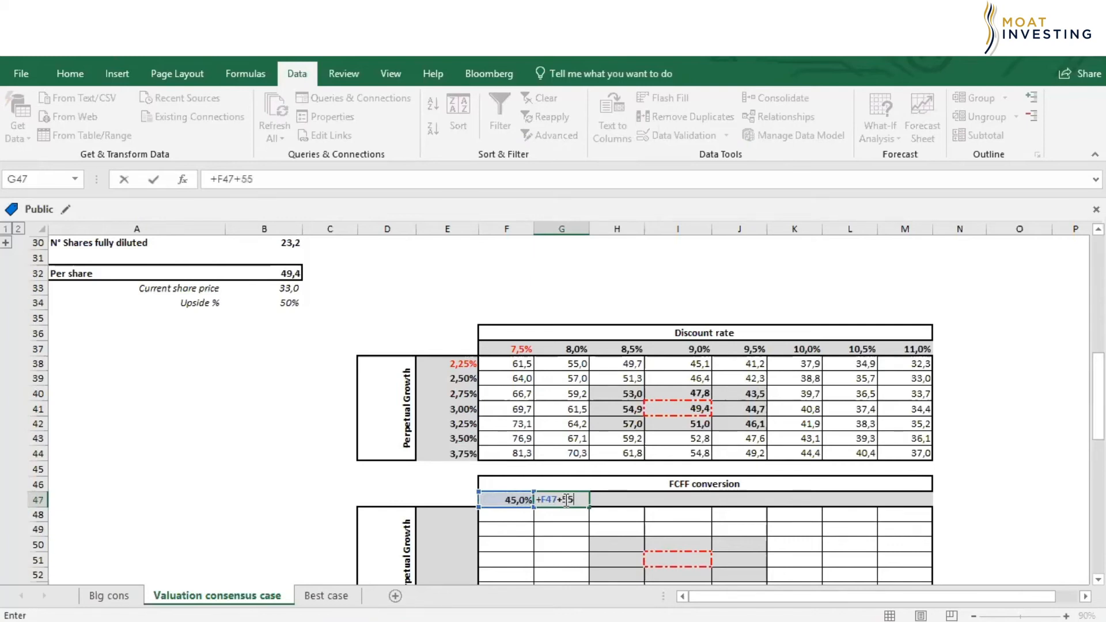
{"action": "key", "text": "Return"}
Step: Correct the formula in G47 to =+F47+5% and fill it across to M47
{"action": "left_click", "coordinate": [567, 500]}
{"action": "left_click", "coordinate": [263, 179]}
{"action": "key", "text": "BackSpace"}
{"action": "key", "text": "BackSpace"}
{"action": "key", "text": "BackSpace"}
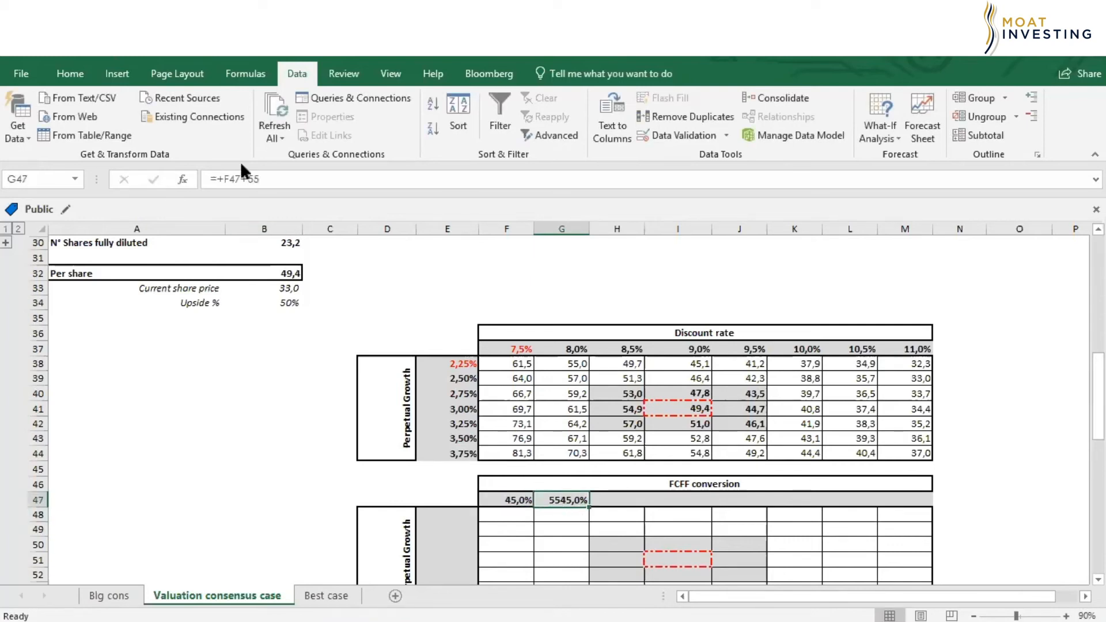
{"action": "type", "text": "55"}
{"action": "key", "text": "BackSpace"}
{"action": "type", "text": "%"}
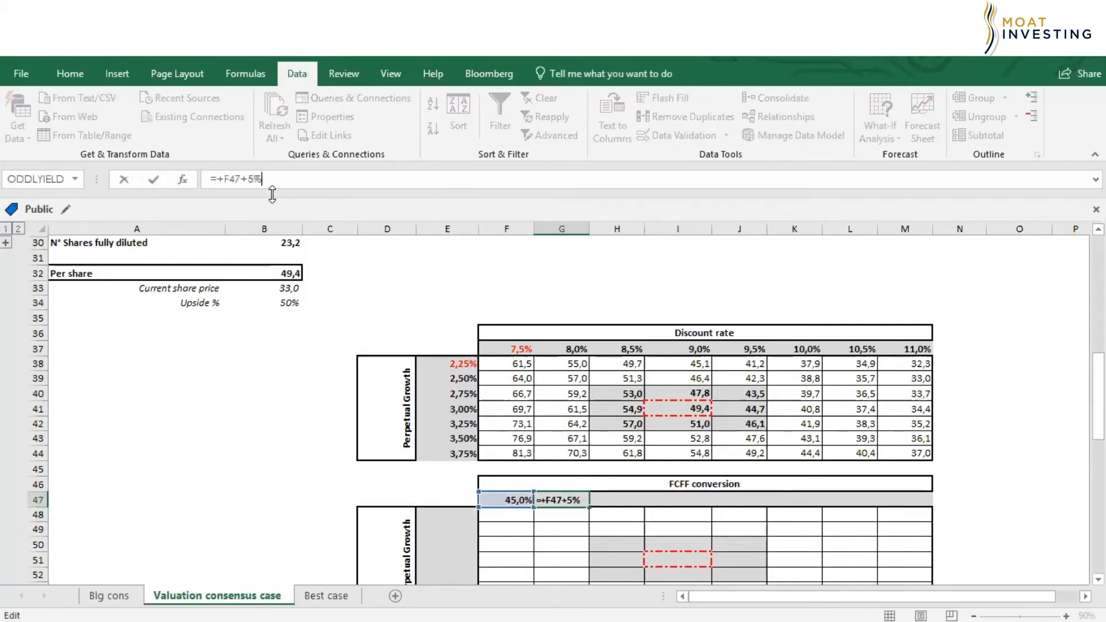
{"action": "key", "text": "Return"}
{"action": "left_click", "coordinate": [576, 500]}
{"action": "left_click_drag", "start_coordinate": [589, 507], "coordinate": [951, 533]}
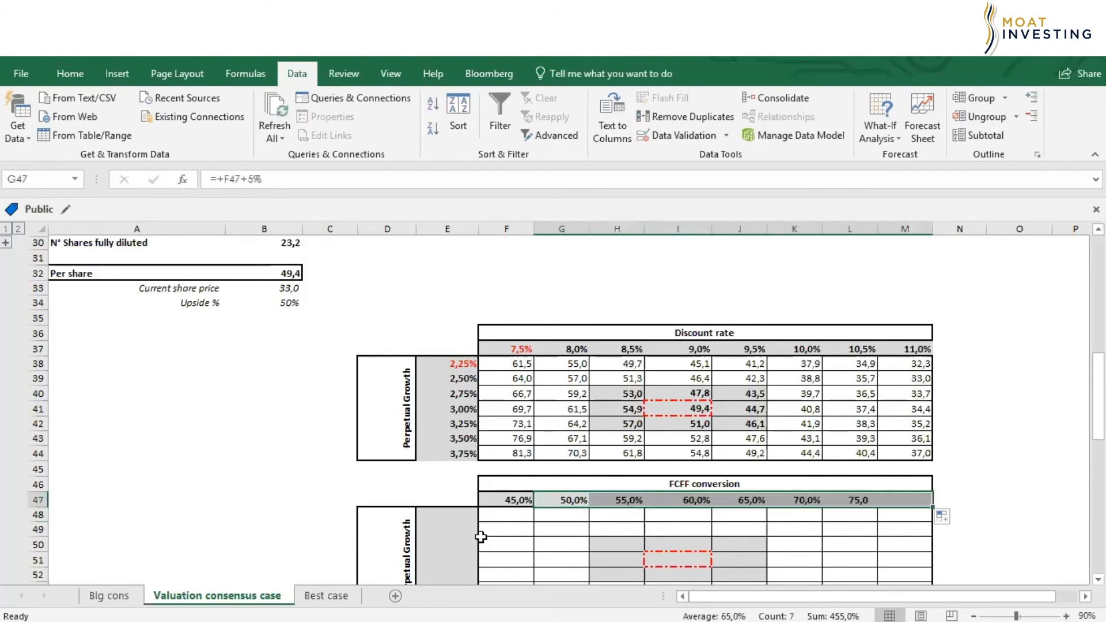
Step: Link E48 to the starting growth rate in E38 and fill the formula down to E54
{"action": "scroll", "coordinate": [501, 527], "scroll_direction": "down", "scroll_amount": 2}
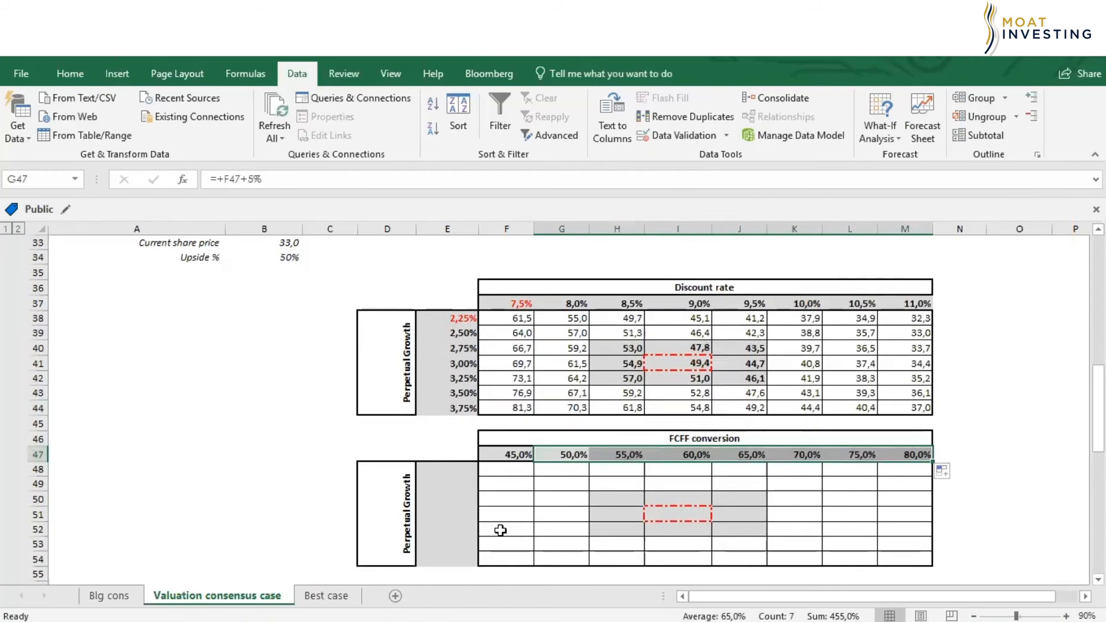
{"action": "left_click", "coordinate": [457, 425]}
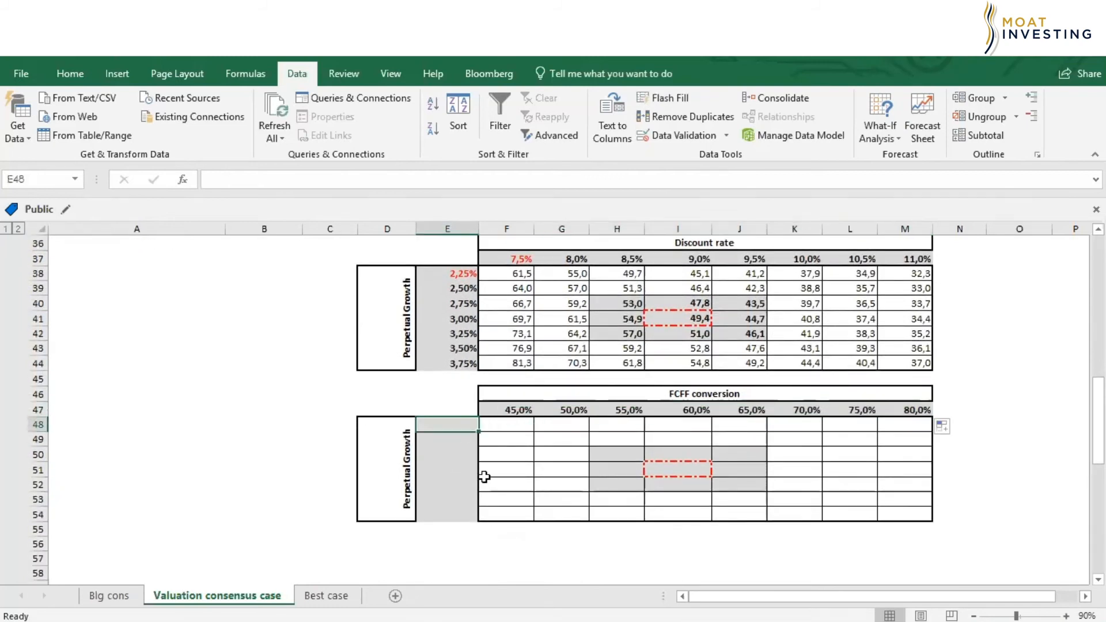
{"action": "type", "text": "="}
{"action": "left_click", "coordinate": [430, 275]}
{"action": "key", "text": "Return"}
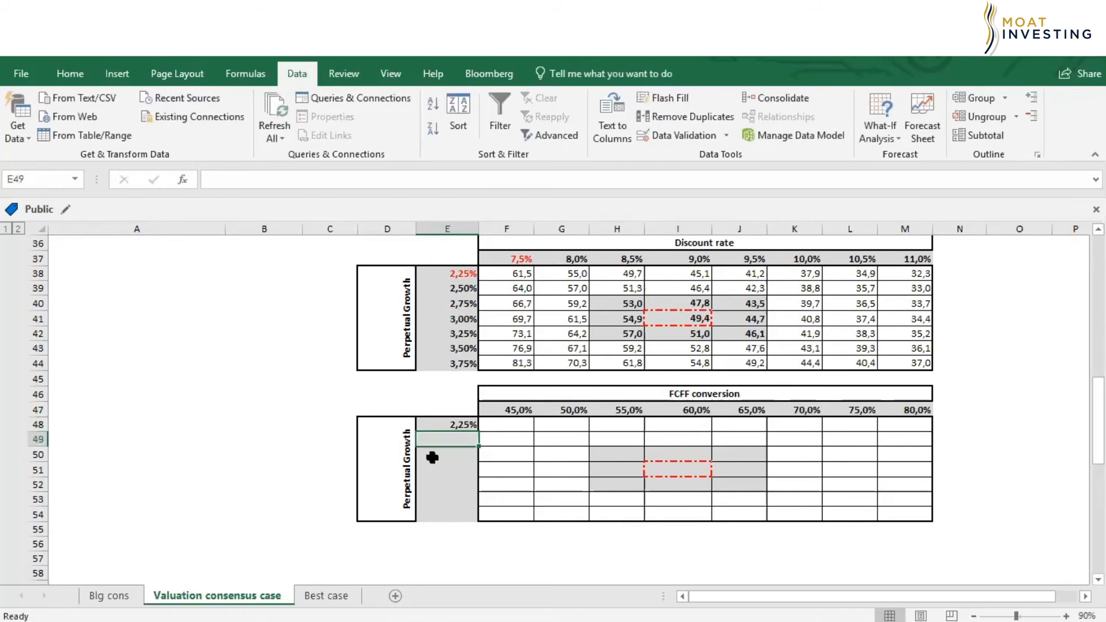
{"action": "left_click", "coordinate": [456, 426]}
{"action": "left_click_drag", "start_coordinate": [478, 432], "coordinate": [476, 517]}
Step: Link the FCFF conversion table's corner cell E47 to the Per share value in B32
{"action": "left_click", "coordinate": [468, 411]}
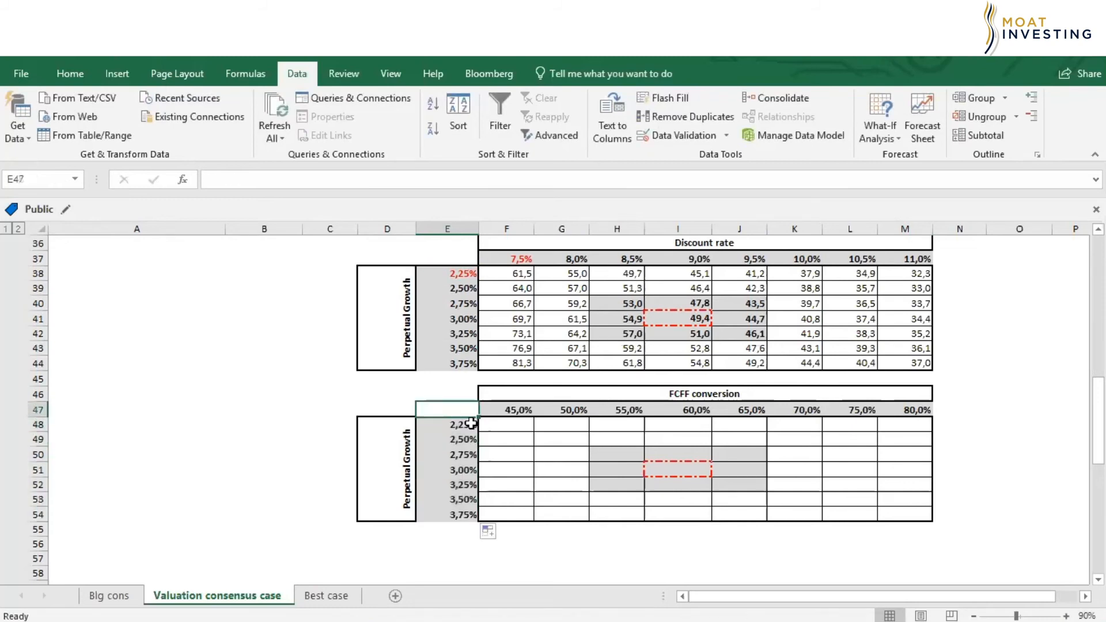
{"action": "scroll", "coordinate": [639, 423], "scroll_direction": "up", "scroll_amount": 2}
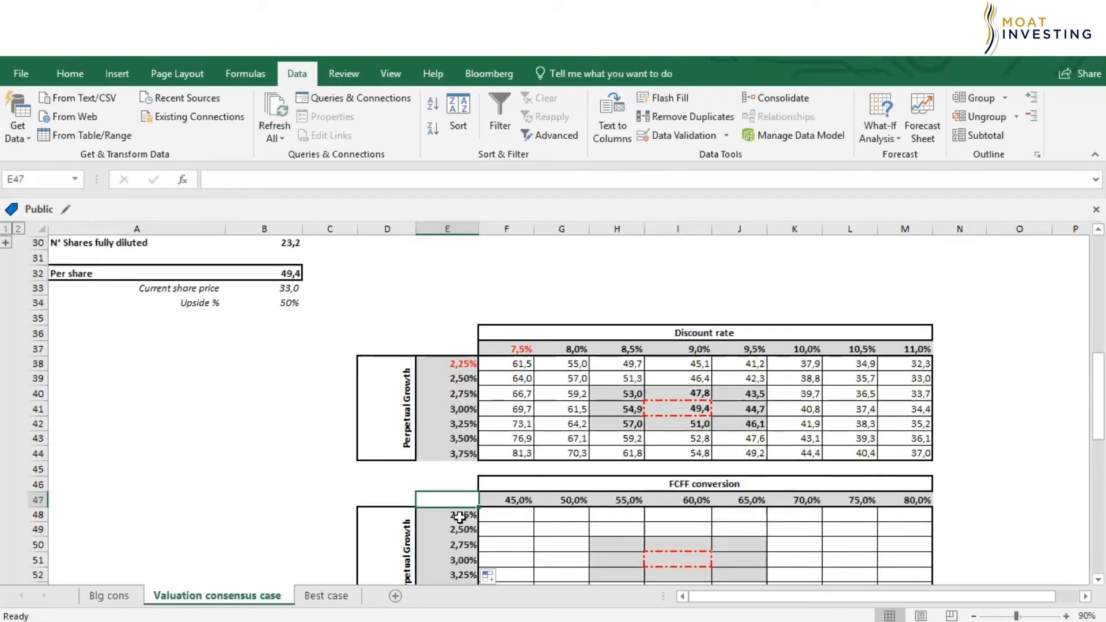
{"action": "type", "text": "+"}
{"action": "left_click", "coordinate": [280, 273]}
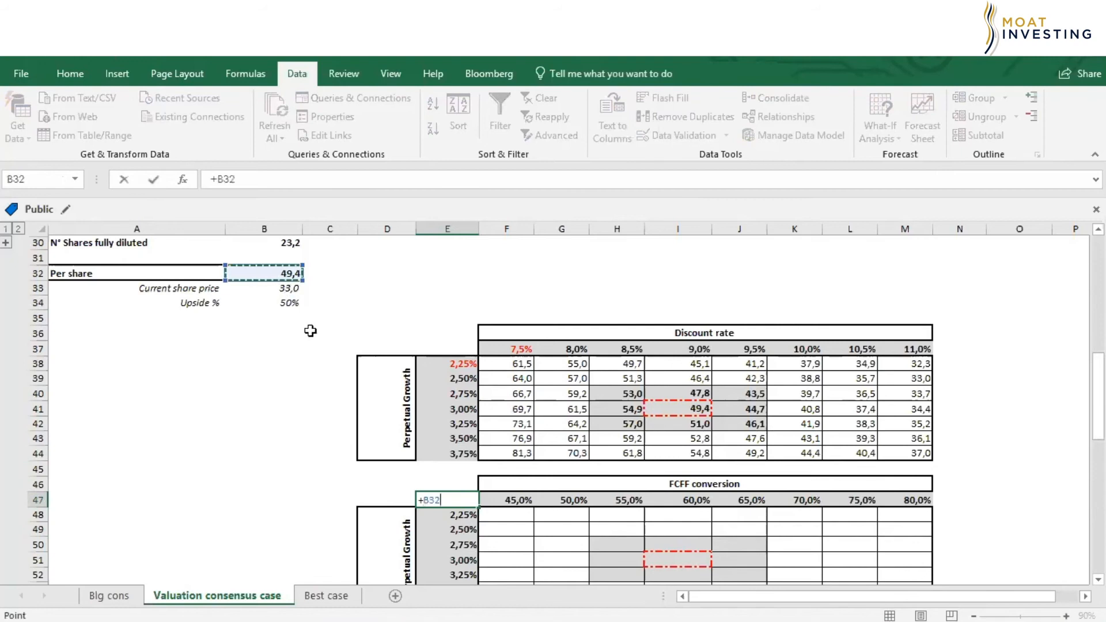
{"action": "key", "text": "Return"}
Step: Create a what-if Data Table over E47:M54 with row input cell $B$14 and column input cell B22
{"action": "scroll", "coordinate": [506, 530], "scroll_direction": "down", "scroll_amount": 2}
{"action": "left_click_drag", "start_coordinate": [447, 406], "coordinate": [892, 520]}
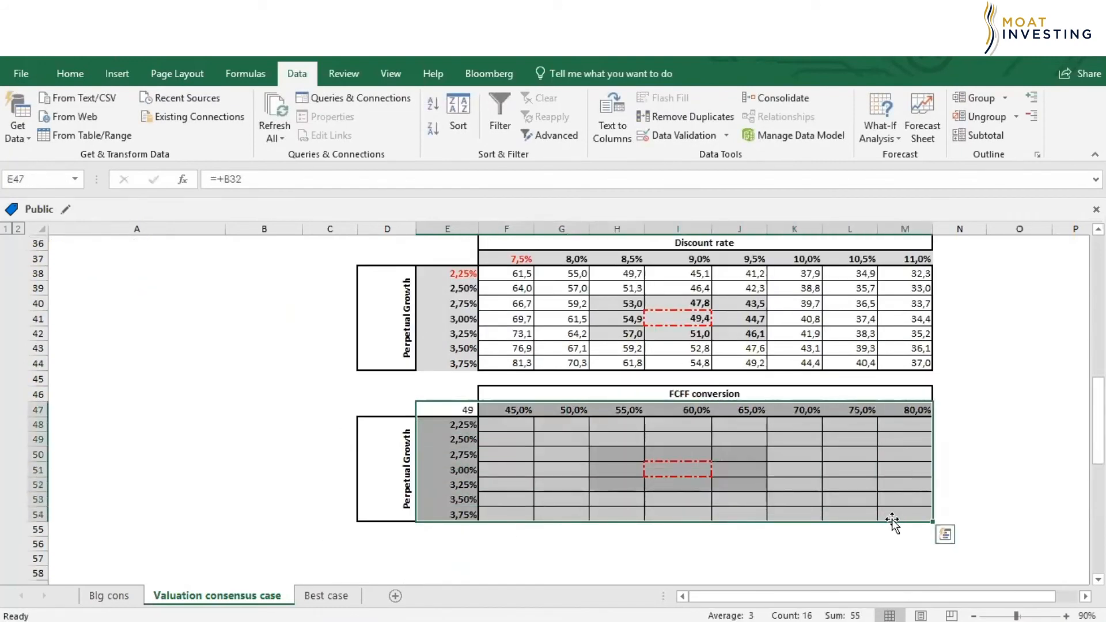
{"action": "left_click", "coordinate": [877, 136]}
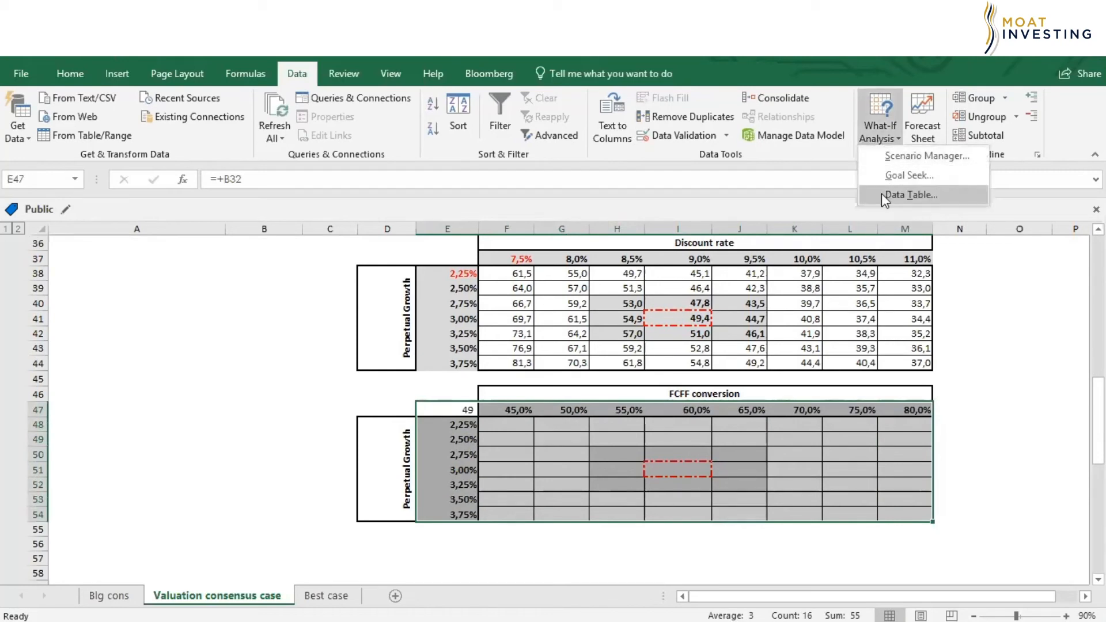
{"action": "left_click", "coordinate": [899, 195]}
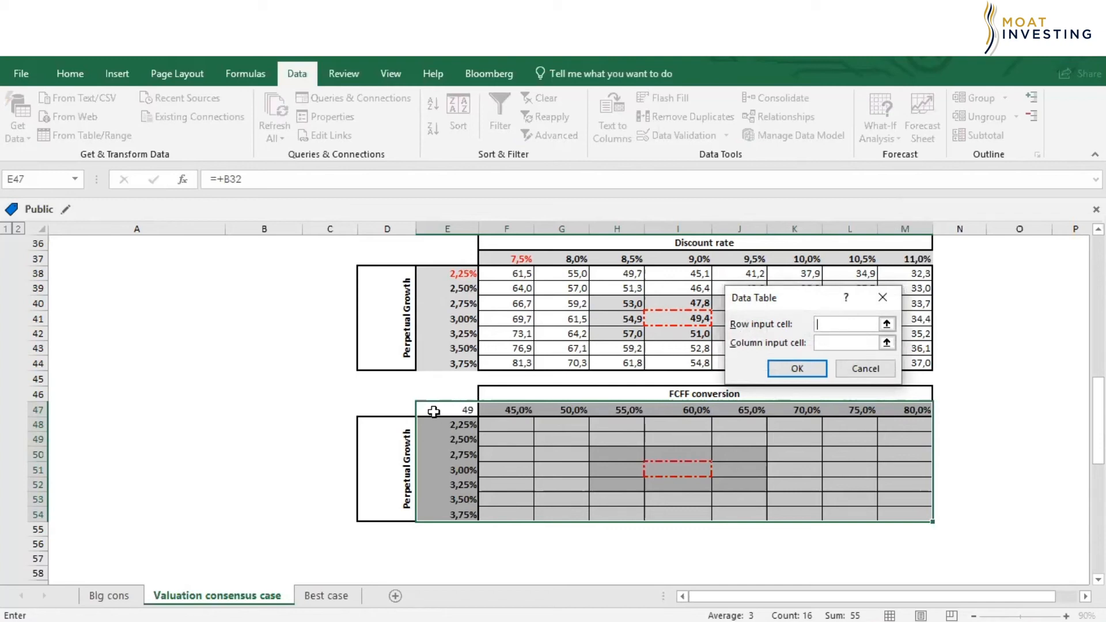
{"action": "scroll", "coordinate": [433, 411], "scroll_direction": "up", "scroll_amount": 6}
{"action": "scroll", "coordinate": [390, 393], "scroll_direction": "up", "scroll_amount": 1}
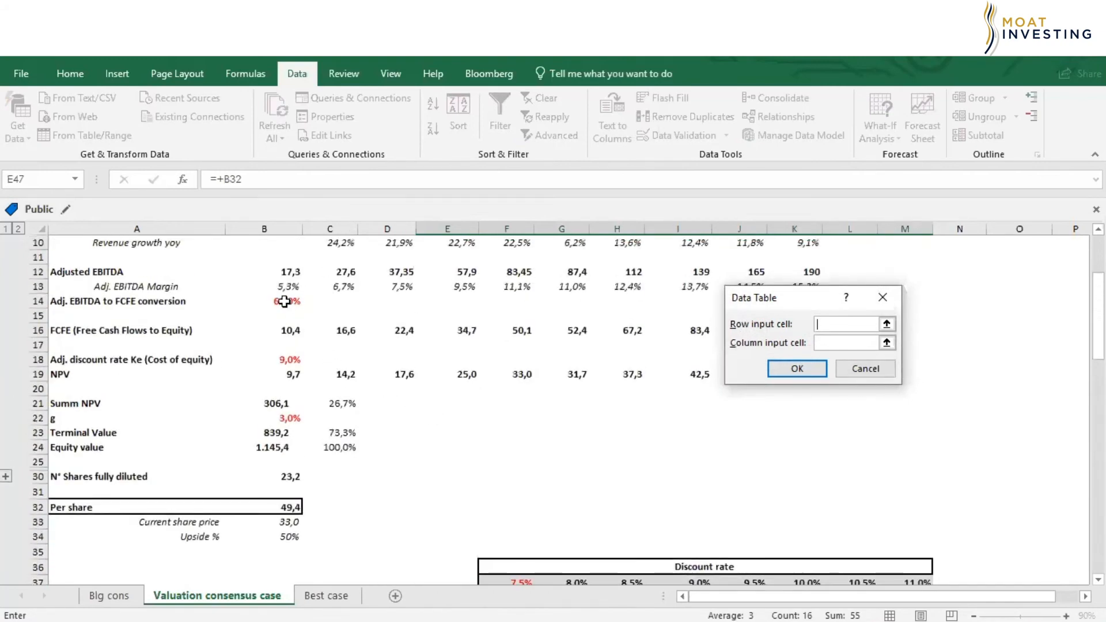
{"action": "left_click", "coordinate": [277, 301]}
{"action": "left_click", "coordinate": [821, 345]}
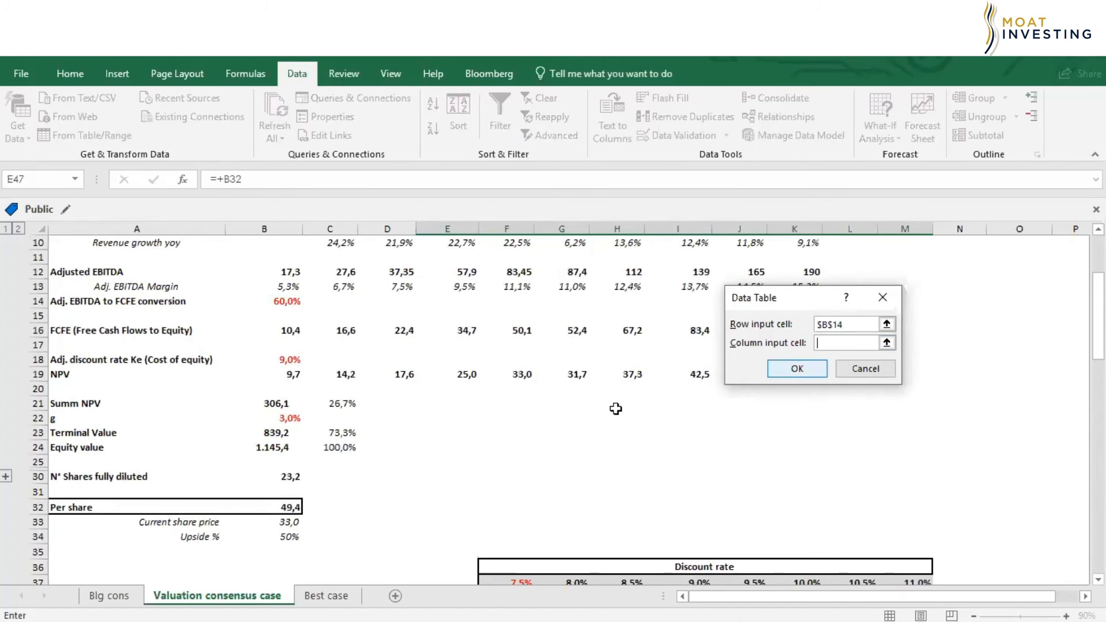
{"action": "scroll", "coordinate": [302, 360], "scroll_direction": "down", "scroll_amount": 2}
{"action": "left_click", "coordinate": [287, 333]}
{"action": "left_click", "coordinate": [797, 371]}
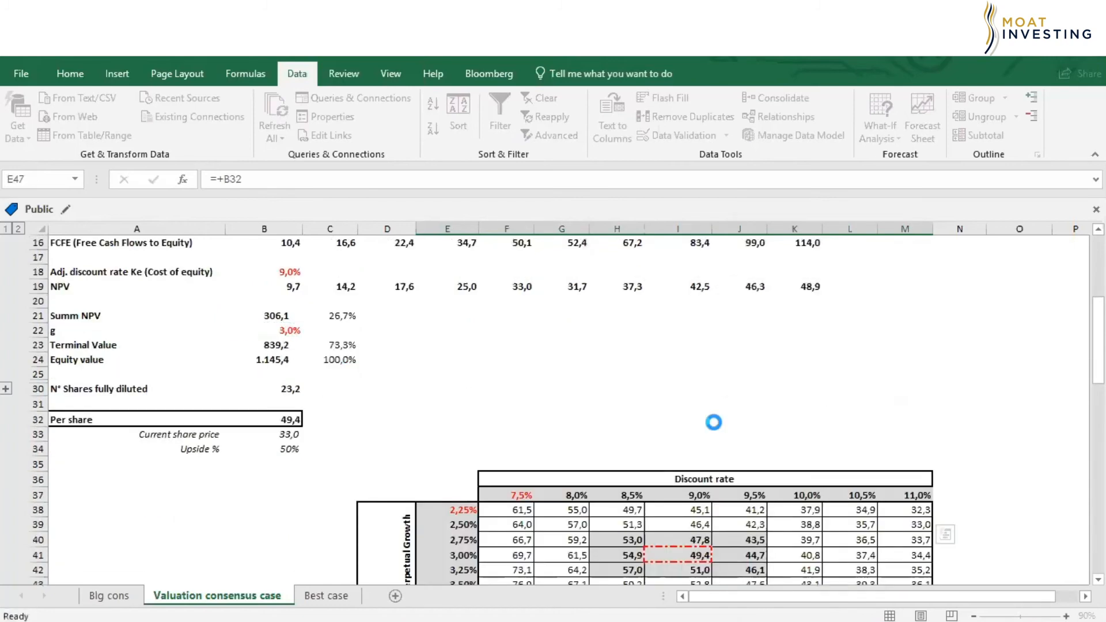
{"action": "scroll", "coordinate": [717, 423], "scroll_direction": "down", "scroll_amount": 6}
{"action": "scroll", "coordinate": [715, 422], "scroll_direction": "down", "scroll_amount": 1}
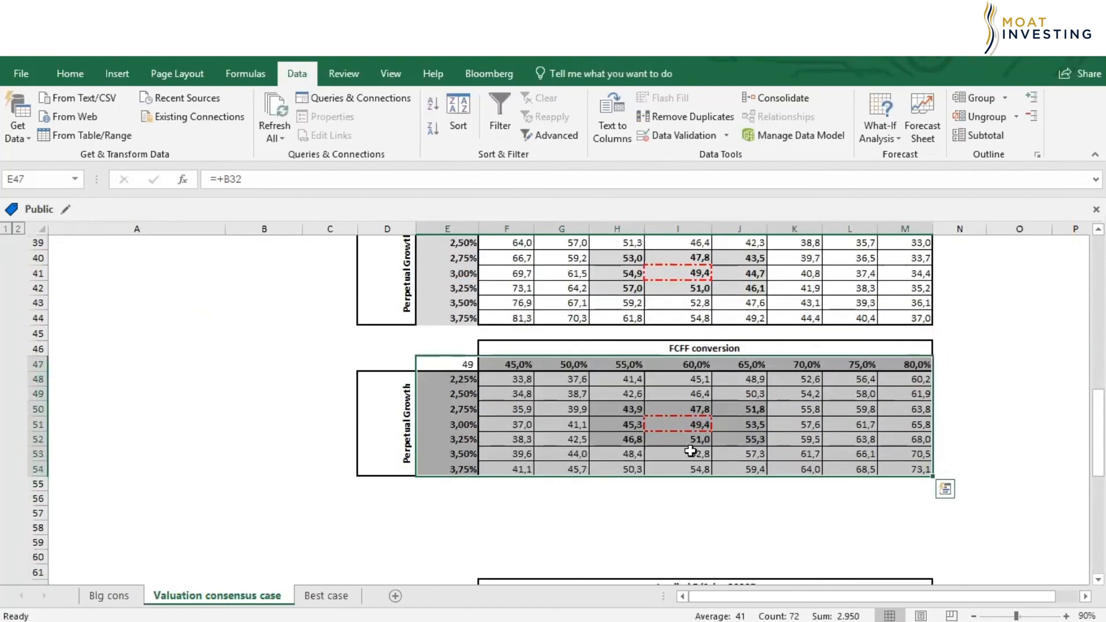
Step: Hide the linked value in corner cell E47 by making its font white
{"action": "left_click", "coordinate": [455, 365]}
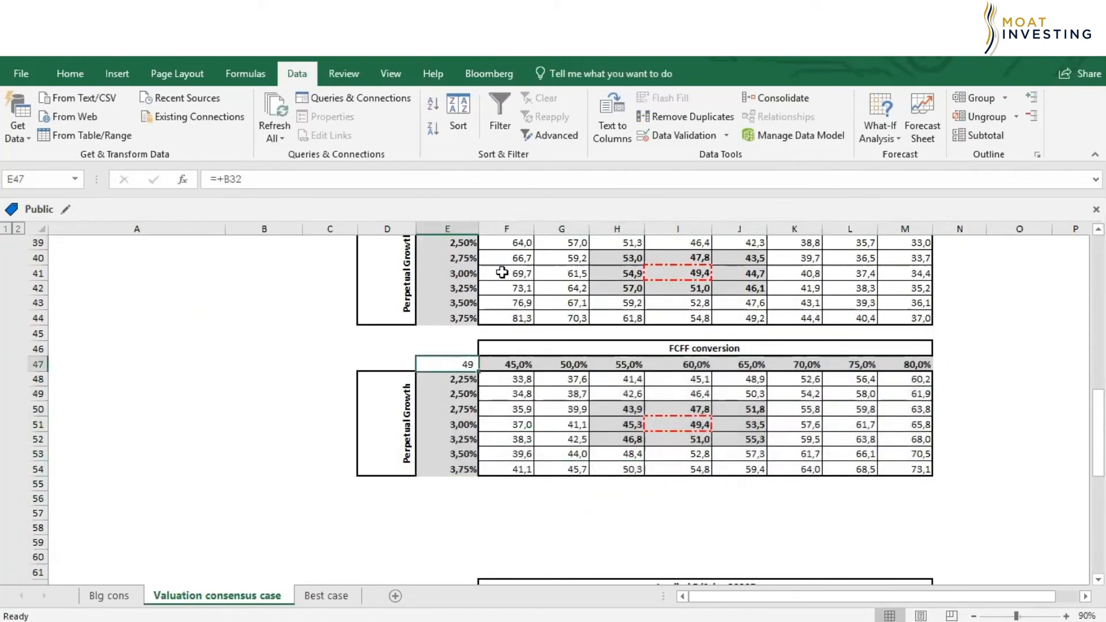
{"action": "left_click", "coordinate": [69, 78]}
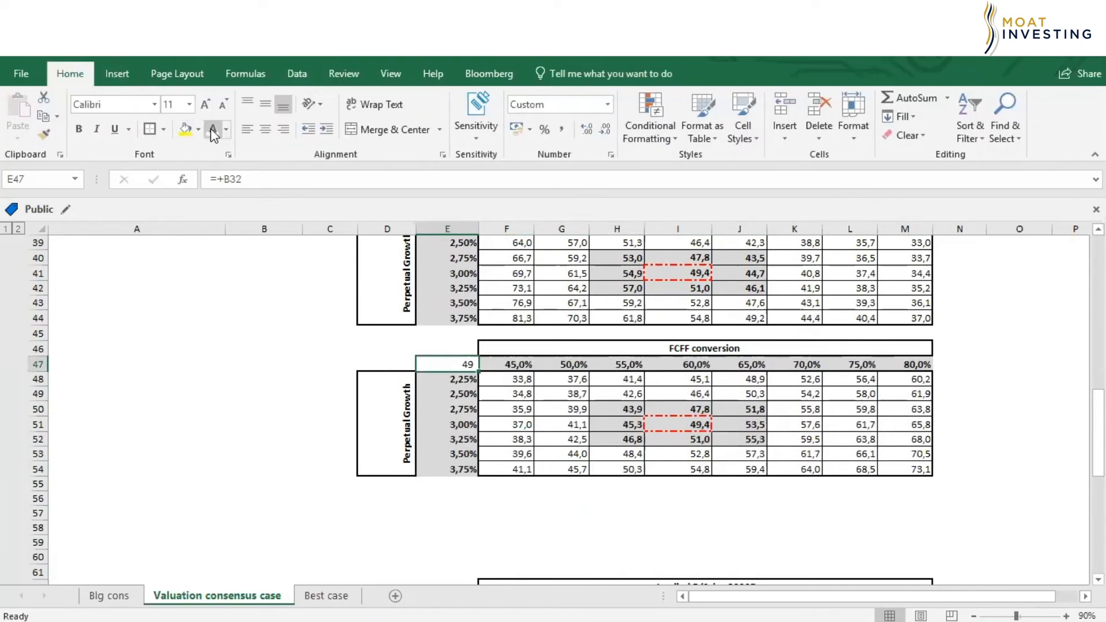
{"action": "left_click", "coordinate": [213, 129]}
Step: Examine both sensitivity tables against the current share price, including the per-share values in the 11,0% discount rate column
{"action": "scroll", "coordinate": [649, 406], "scroll_direction": "down", "scroll_amount": 1}
{"action": "scroll", "coordinate": [647, 405], "scroll_direction": "up", "scroll_amount": 2}
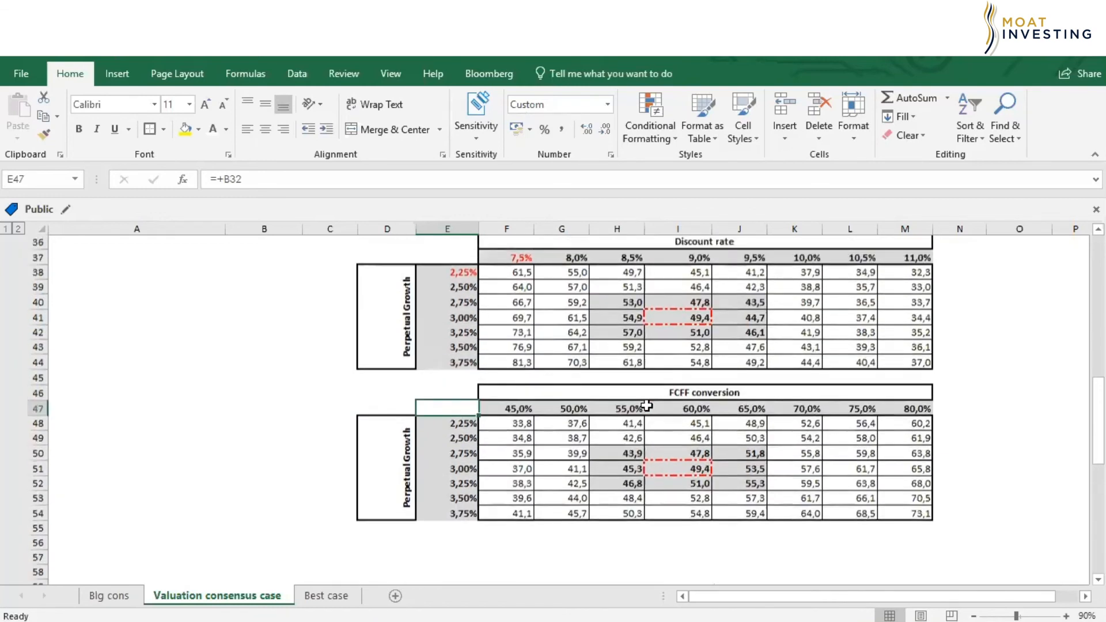
{"action": "scroll", "coordinate": [648, 405], "scroll_direction": "up", "scroll_amount": 1}
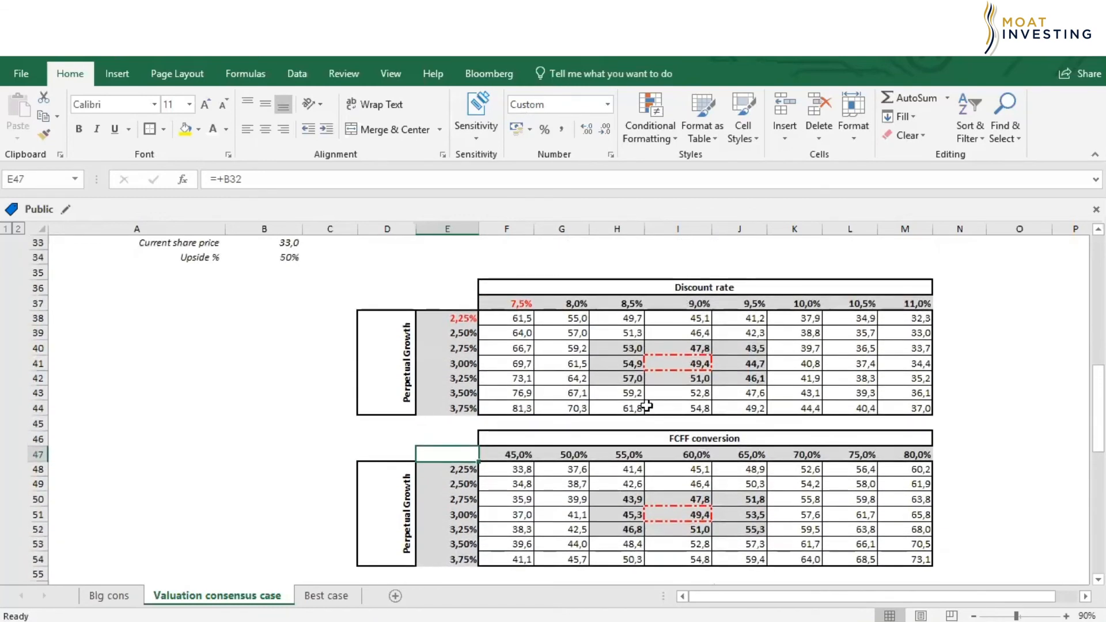
{"action": "scroll", "coordinate": [647, 406], "scroll_direction": "up", "scroll_amount": 3}
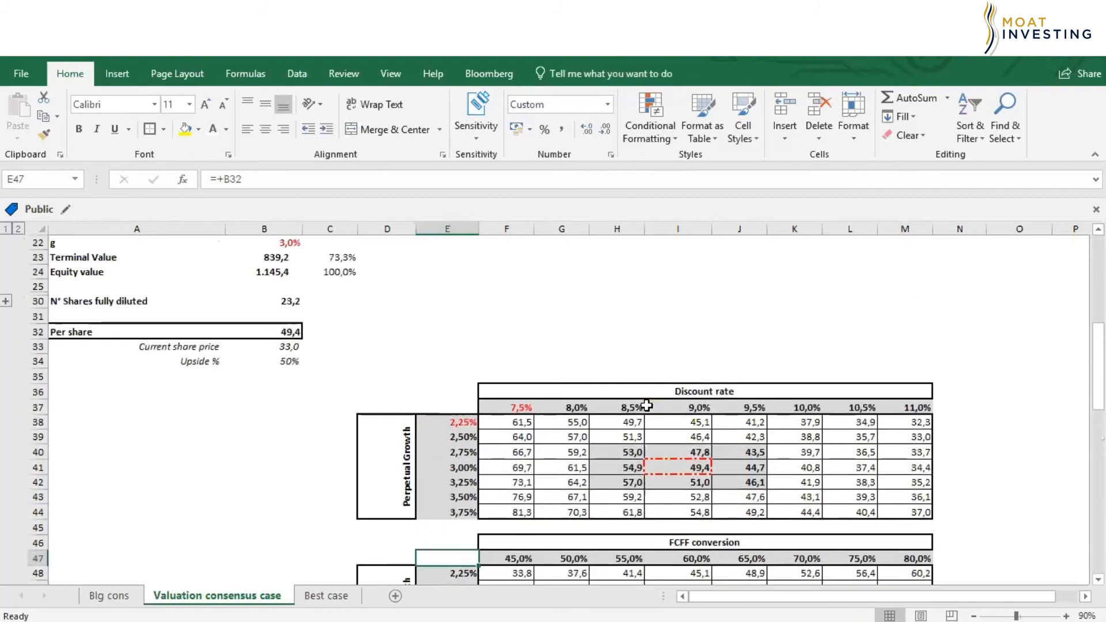
{"action": "scroll", "coordinate": [647, 405], "scroll_direction": "up", "scroll_amount": 1}
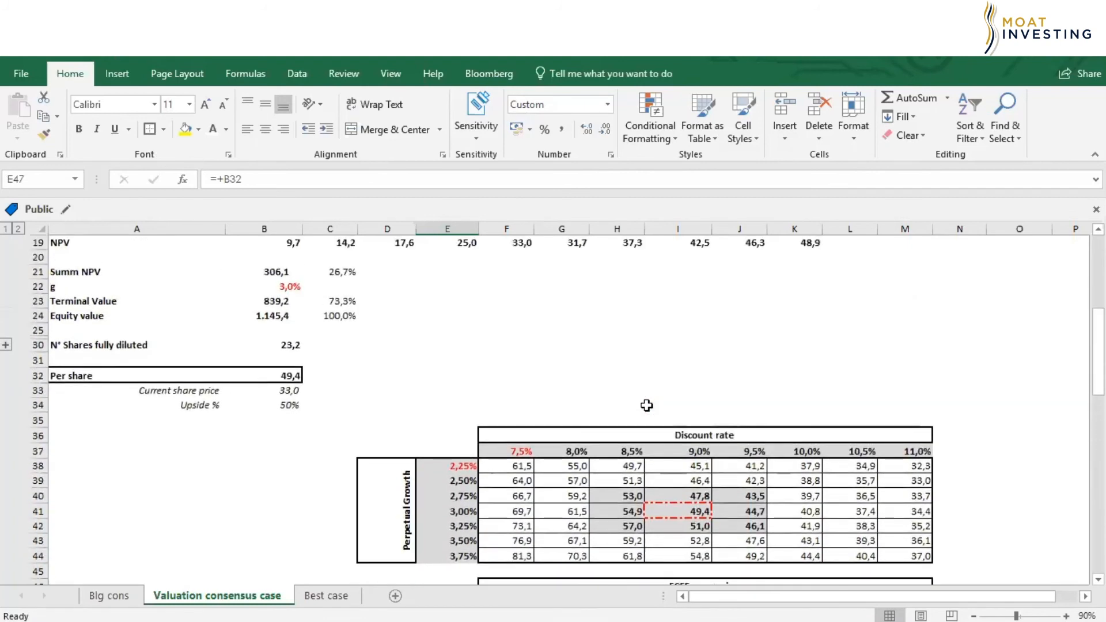
{"action": "scroll", "coordinate": [647, 406], "scroll_direction": "up", "scroll_amount": 1}
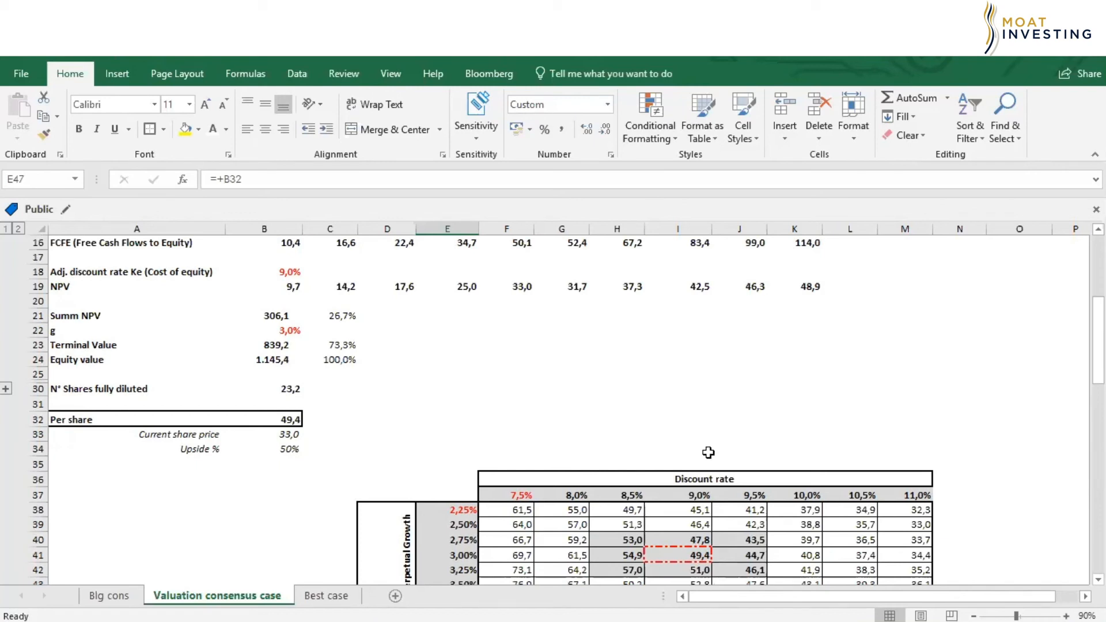
{"action": "scroll", "coordinate": [709, 452], "scroll_direction": "down", "scroll_amount": 1}
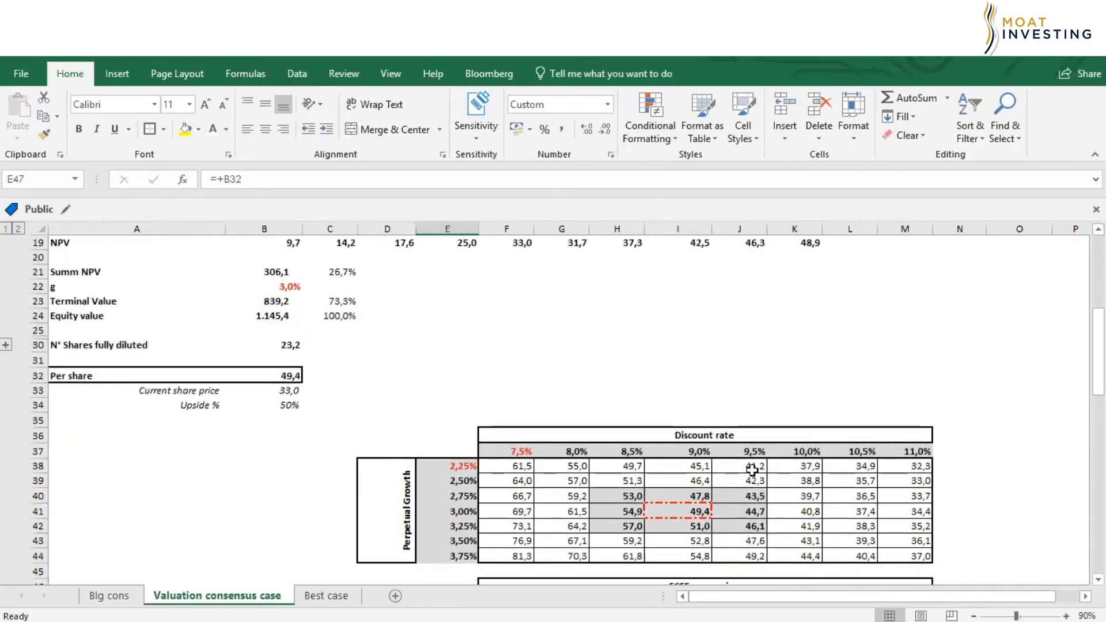
{"action": "left_click", "coordinate": [905, 450]}
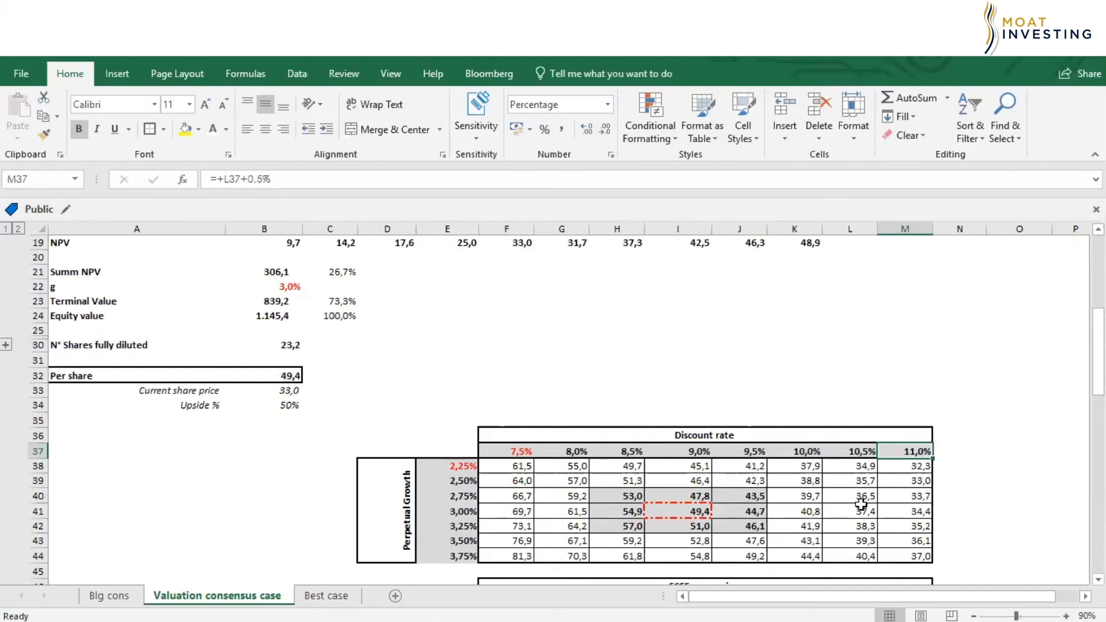
{"action": "key", "text": "Down"}
{"action": "key", "text": "Down"}
{"action": "key", "text": "Down"}
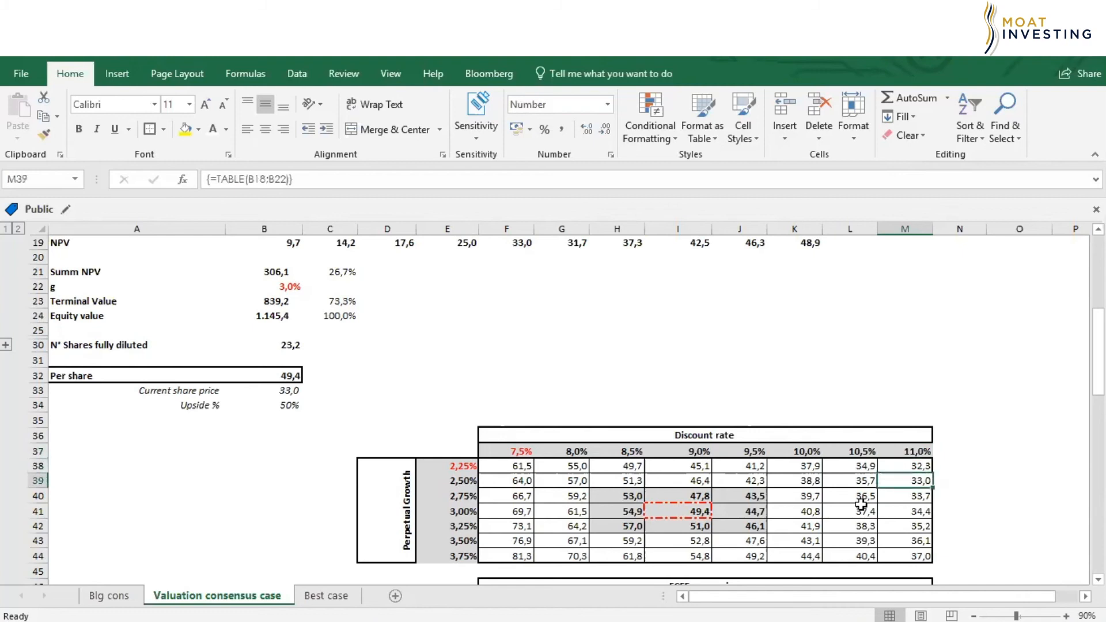
Step: Examine the per-share values at the 11,0% discount rate and in the 60,0% and 50,0% FCFF conversion columns
{"action": "key", "text": "Down"}
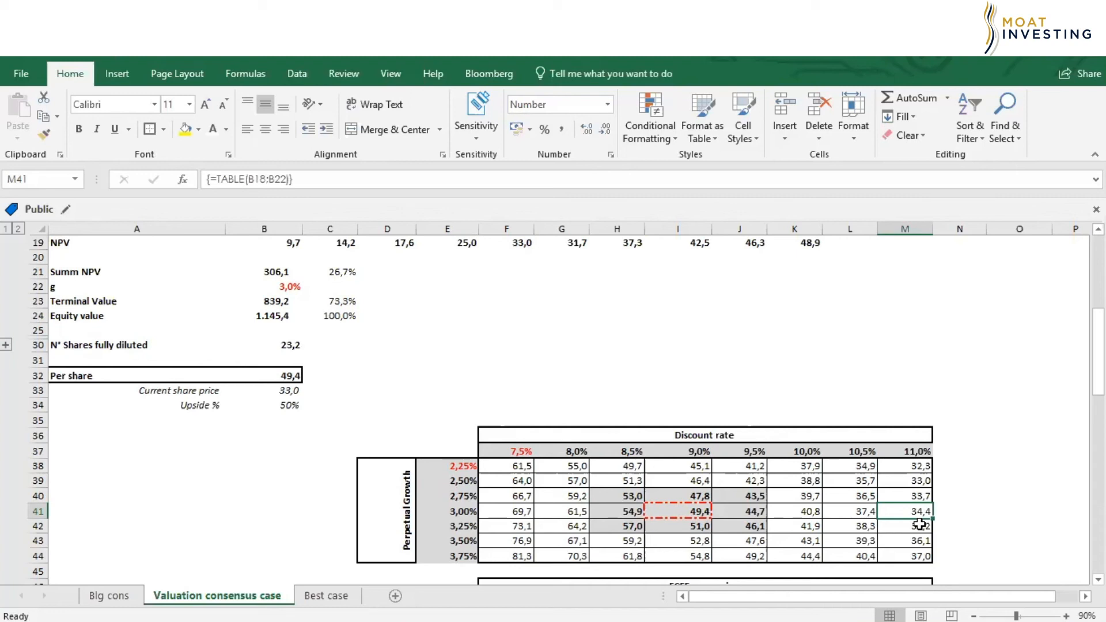
{"action": "key", "text": "Up"}
{"action": "key", "text": "Up"}
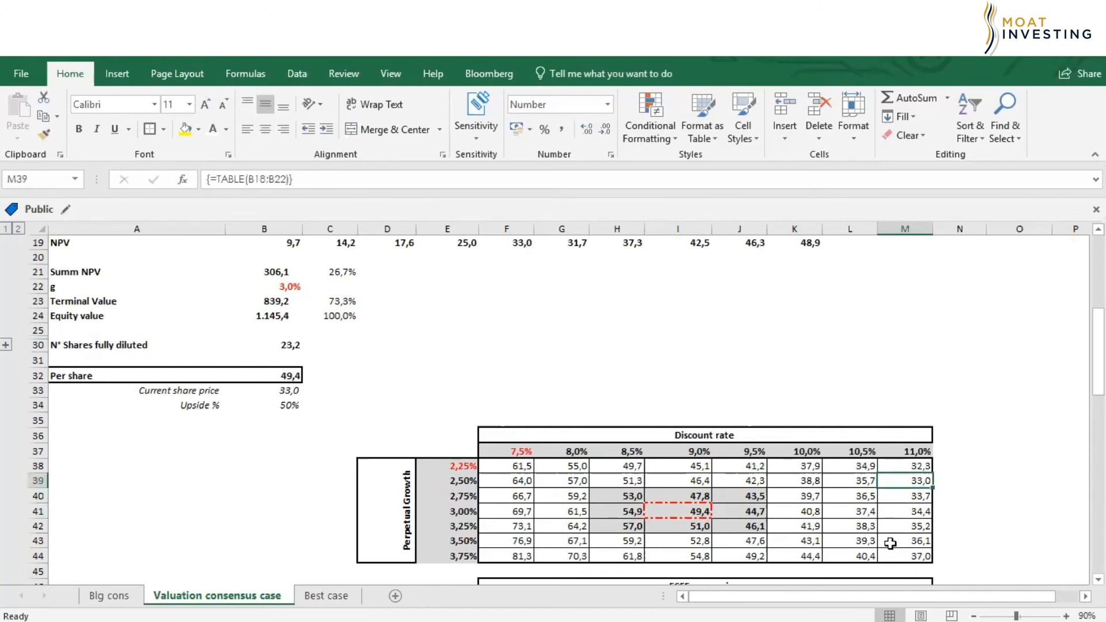
{"action": "scroll", "coordinate": [890, 543], "scroll_direction": "down", "scroll_amount": 5}
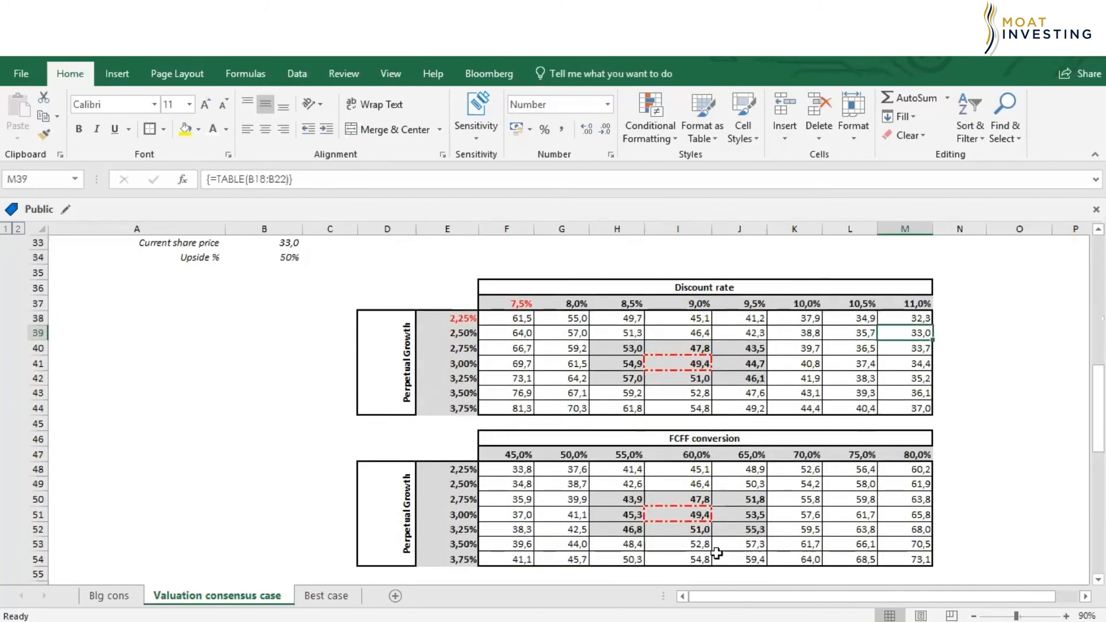
{"action": "left_click", "coordinate": [678, 509]}
{"action": "key", "text": "Up"}
{"action": "key", "text": "Up"}
{"action": "key", "text": "Up"}
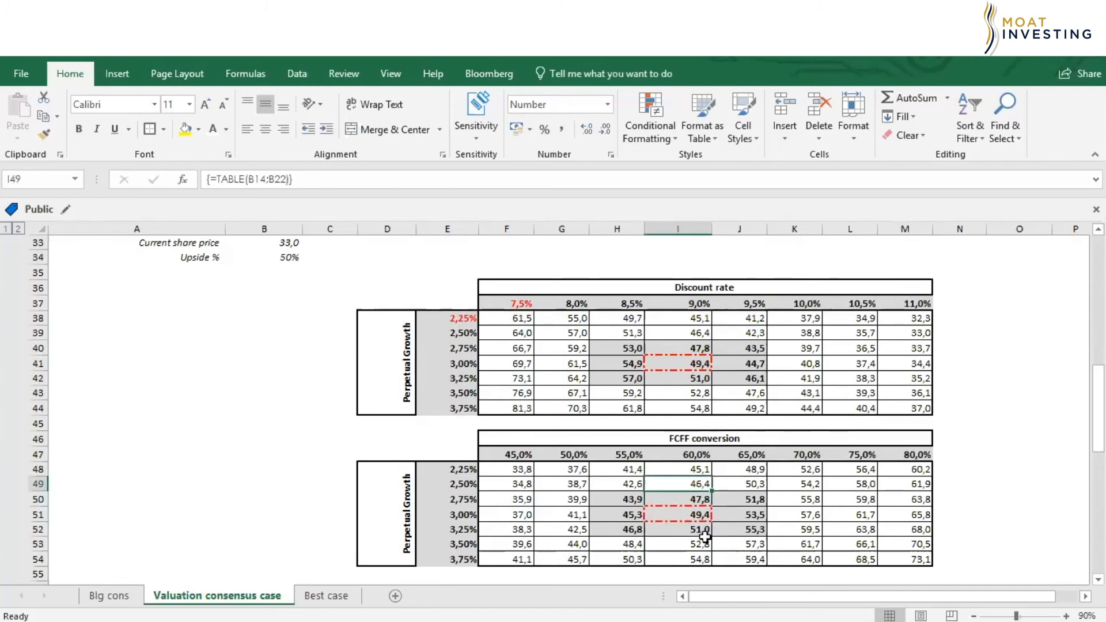
{"action": "key", "text": "Up"}
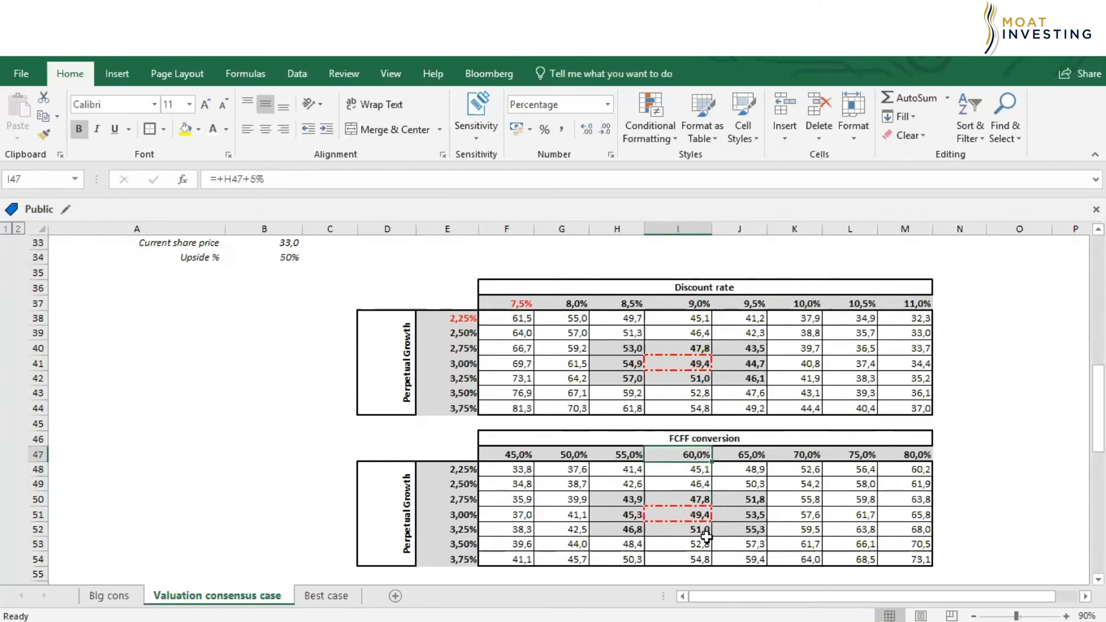
{"action": "key", "text": "Left"}
{"action": "key", "text": "Left"}
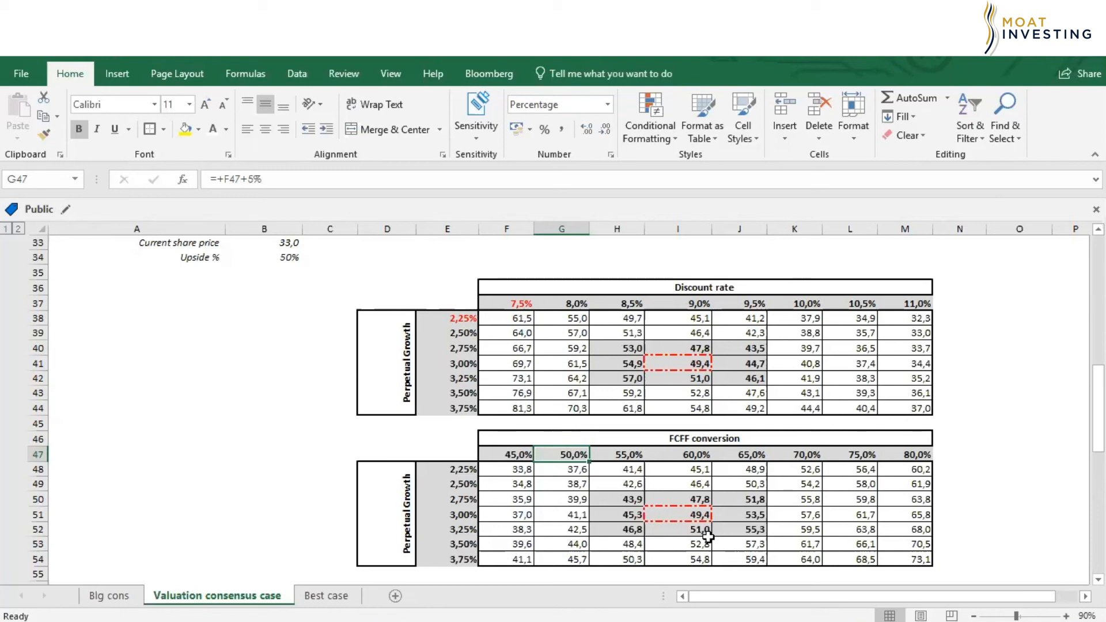
{"action": "key", "text": "Down"}
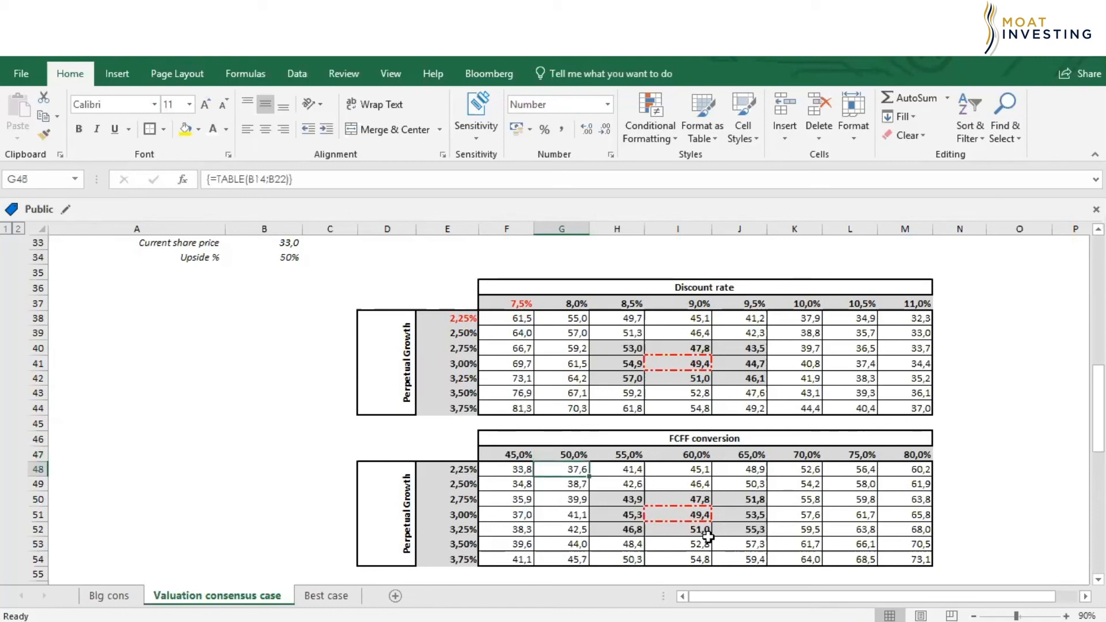
{"action": "key", "text": "Down"}
{"action": "key", "text": "Down"}
{"action": "key", "text": "Down"}
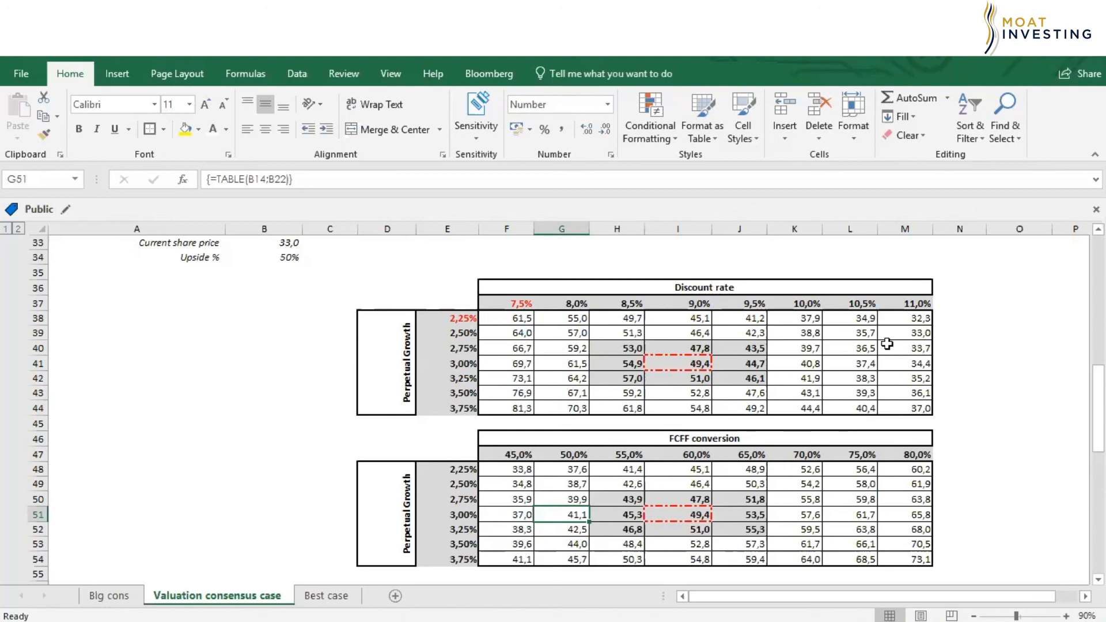
Step: Set the discount rate table's starting rate in F37 to 10% and inspect the 13,0% column
{"action": "left_click", "coordinate": [512, 305]}
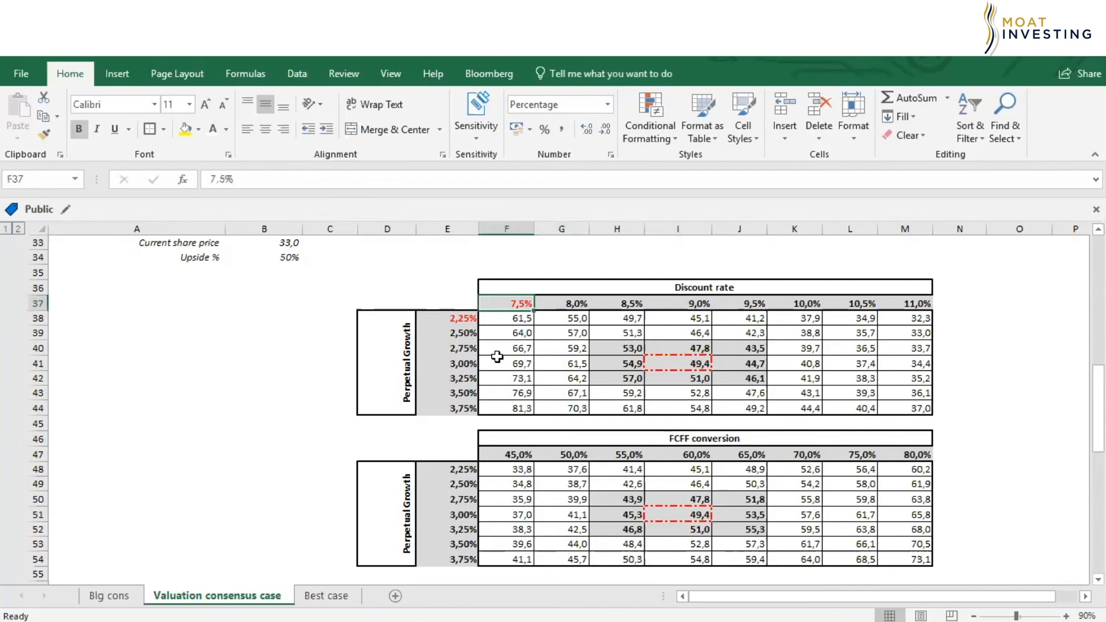
{"action": "type", "text": "10%"}
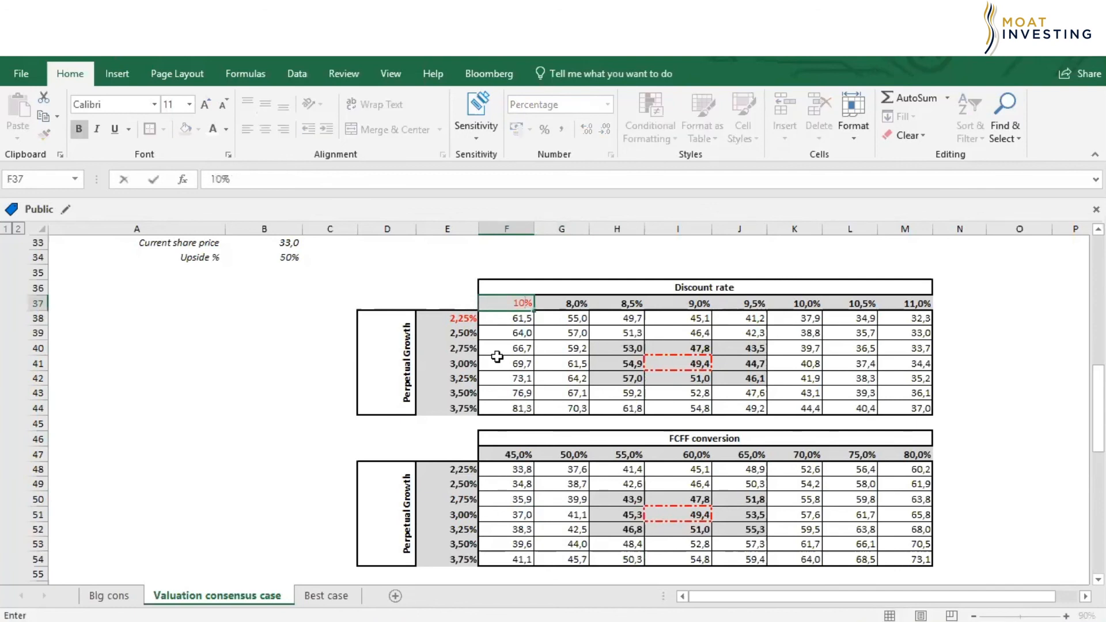
{"action": "key", "text": "Return"}
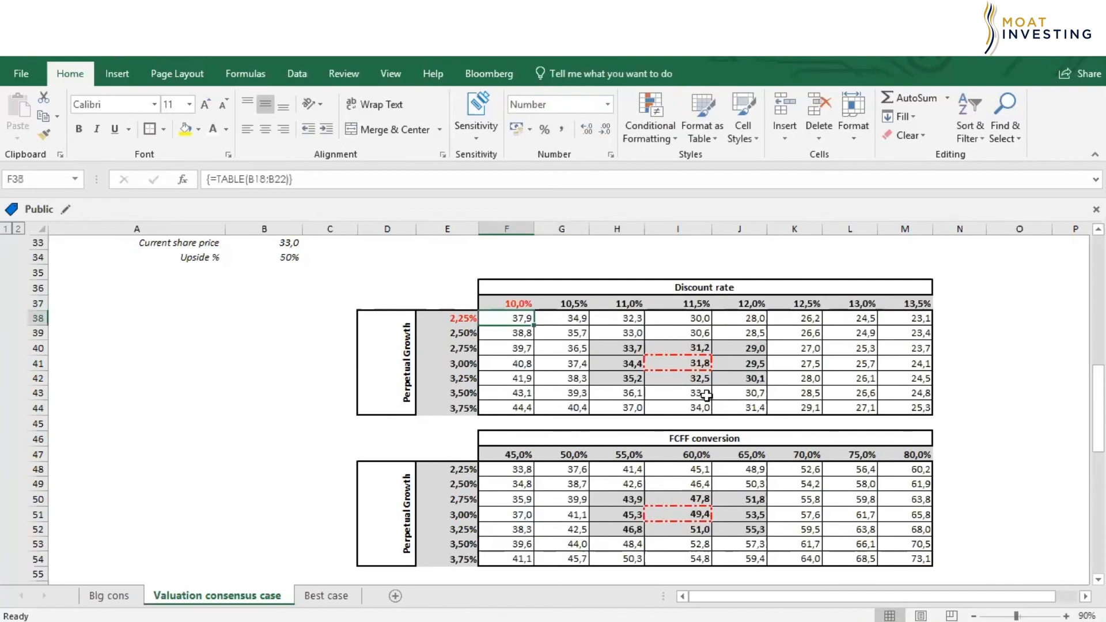
{"action": "left_click", "coordinate": [847, 305]}
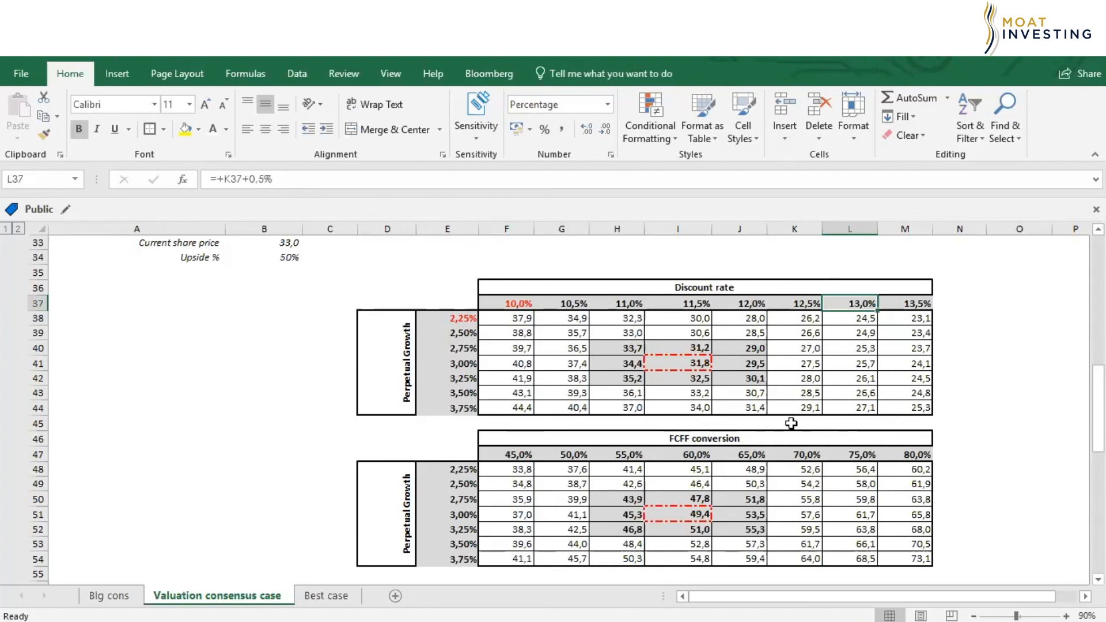
{"action": "key", "text": "Down"}
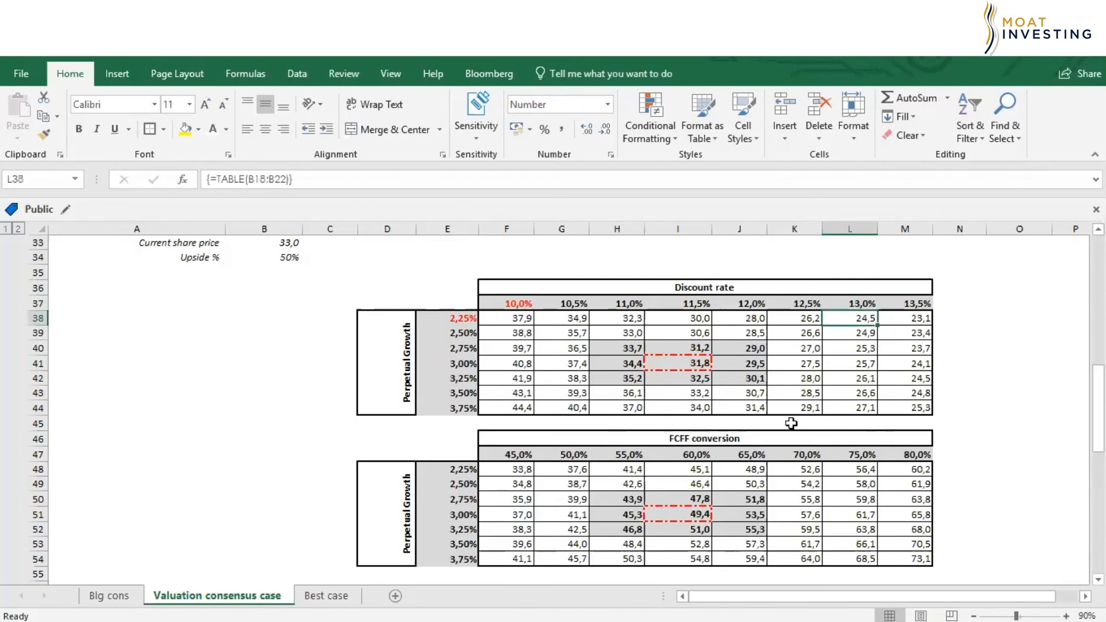
Step: Set the starting perpetual growth rate in E38 to 1%
{"action": "left_click", "coordinate": [447, 318]}
{"action": "type", "text": "1"}
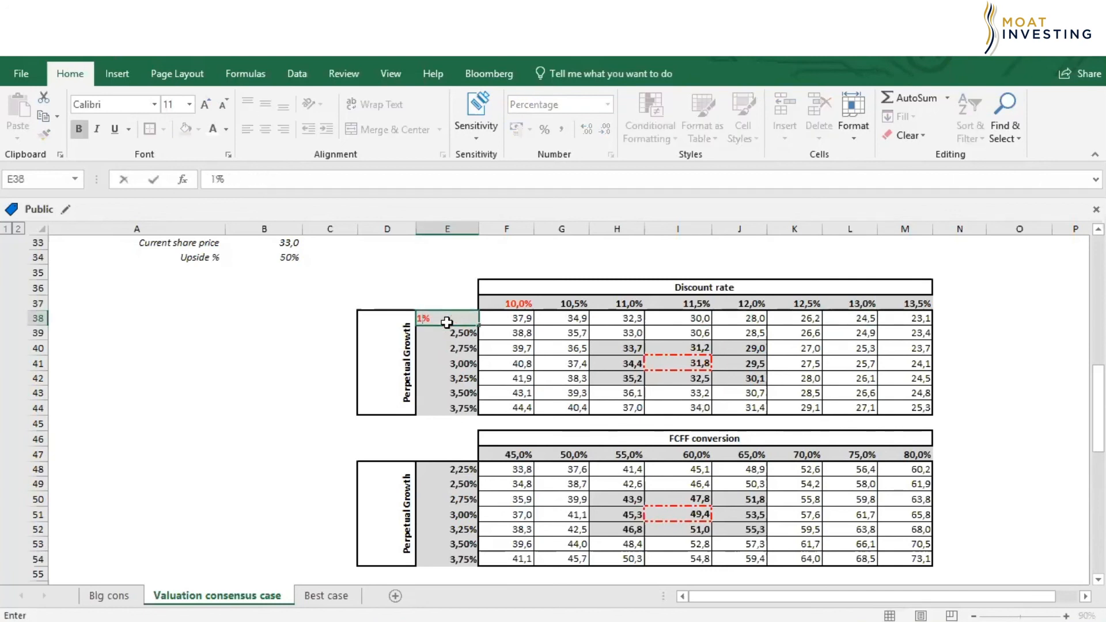
{"action": "key", "text": "Return"}
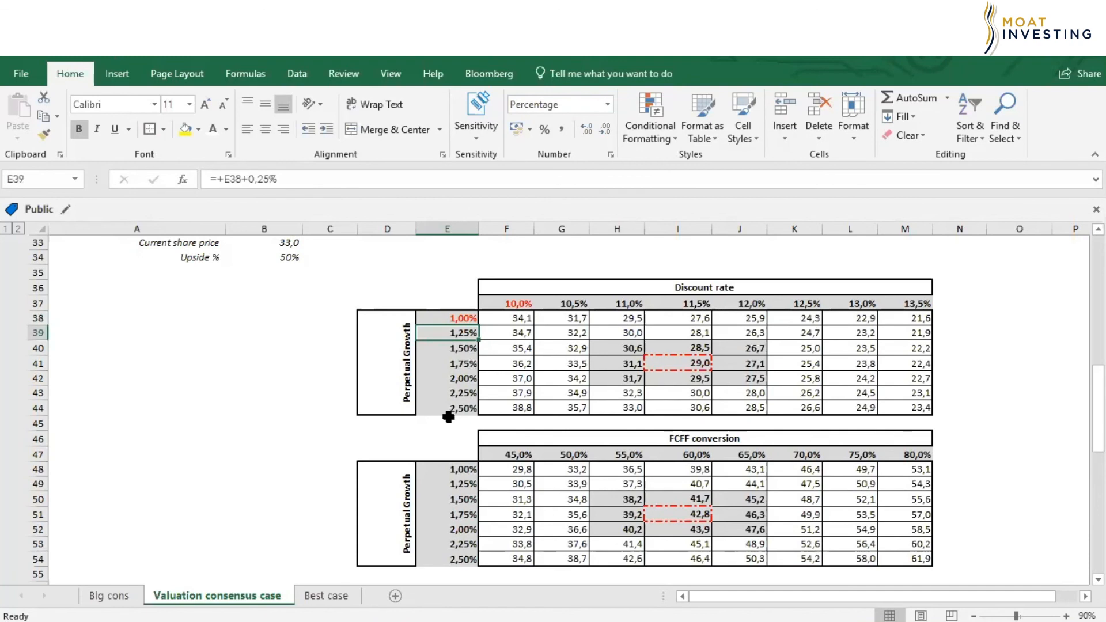
Step: Examine the 1,50% perpetual growth row across the discount rates, and review both sensitivity tables against the per-share value and current share price
{"action": "key", "text": "Down"}
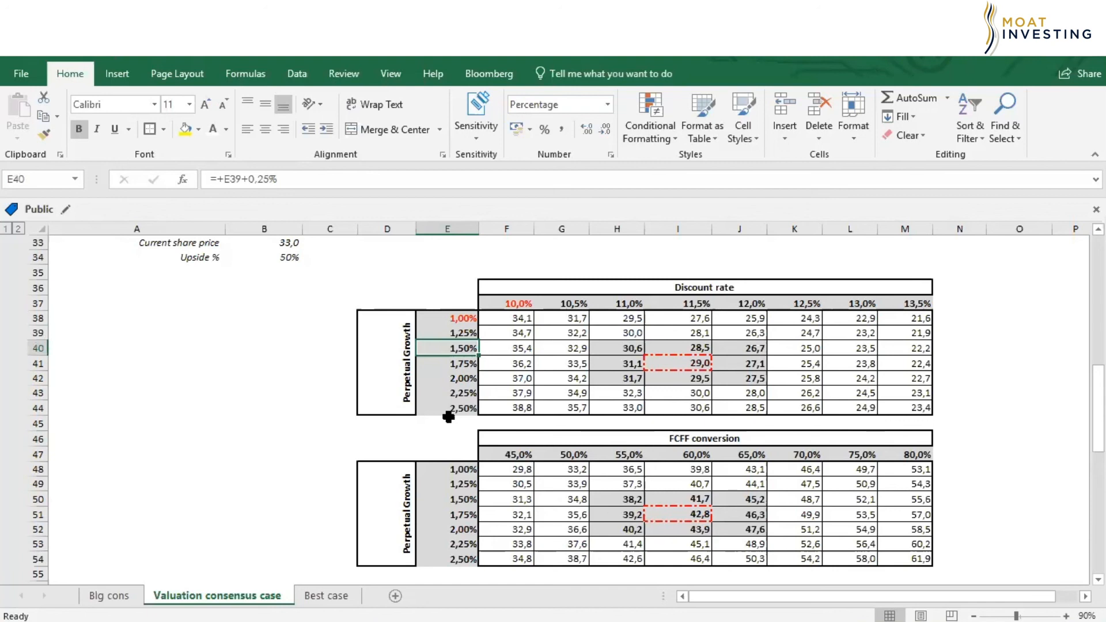
{"action": "key", "text": "Right"}
{"action": "key", "text": "Right"}
{"action": "key", "text": "Right"}
{"action": "key", "text": "Right"}
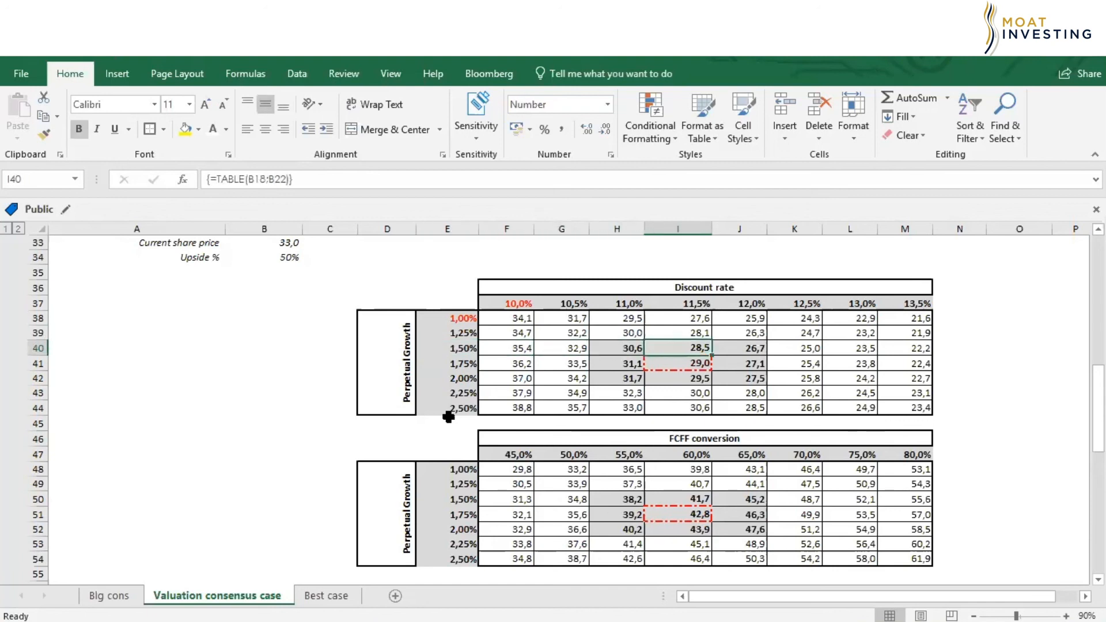
{"action": "key", "text": "Right"}
{"action": "key", "text": "Right"}
{"action": "key", "text": "Right"}
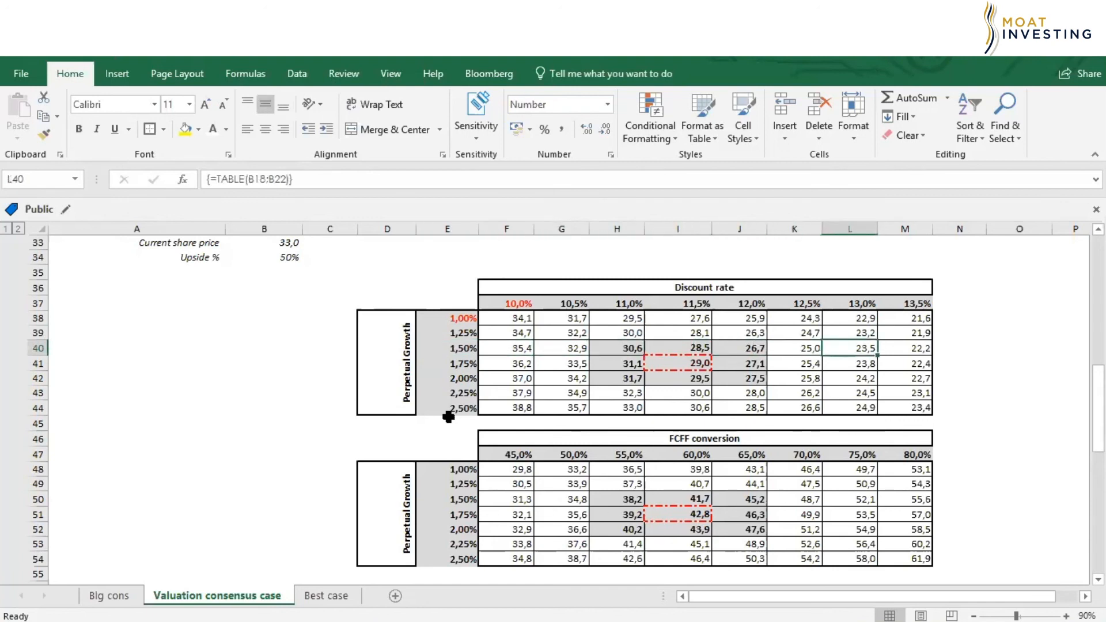
{"action": "scroll", "coordinate": [346, 490], "scroll_direction": "up", "scroll_amount": 1}
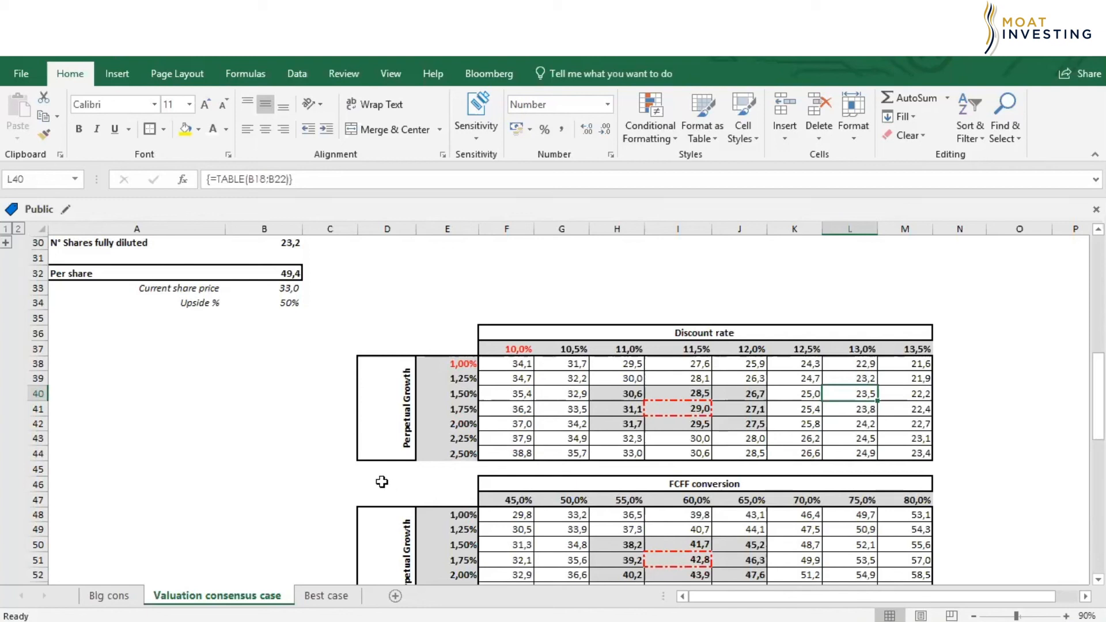
{"action": "scroll", "coordinate": [254, 455], "scroll_direction": "up", "scroll_amount": 1}
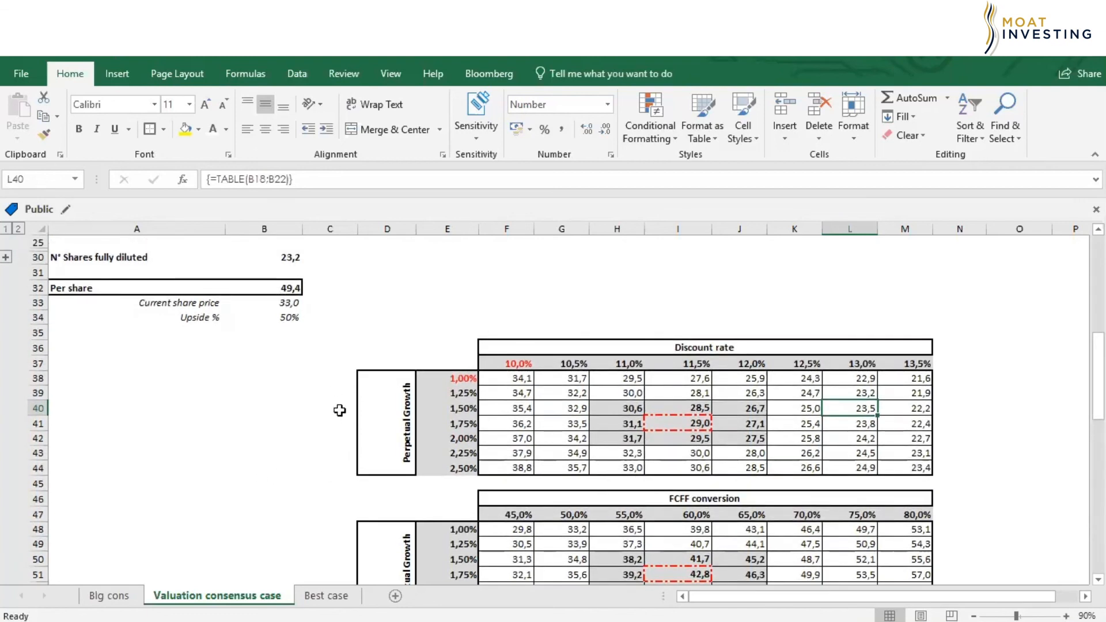
{"action": "scroll", "coordinate": [339, 415], "scroll_direction": "down", "scroll_amount": 3}
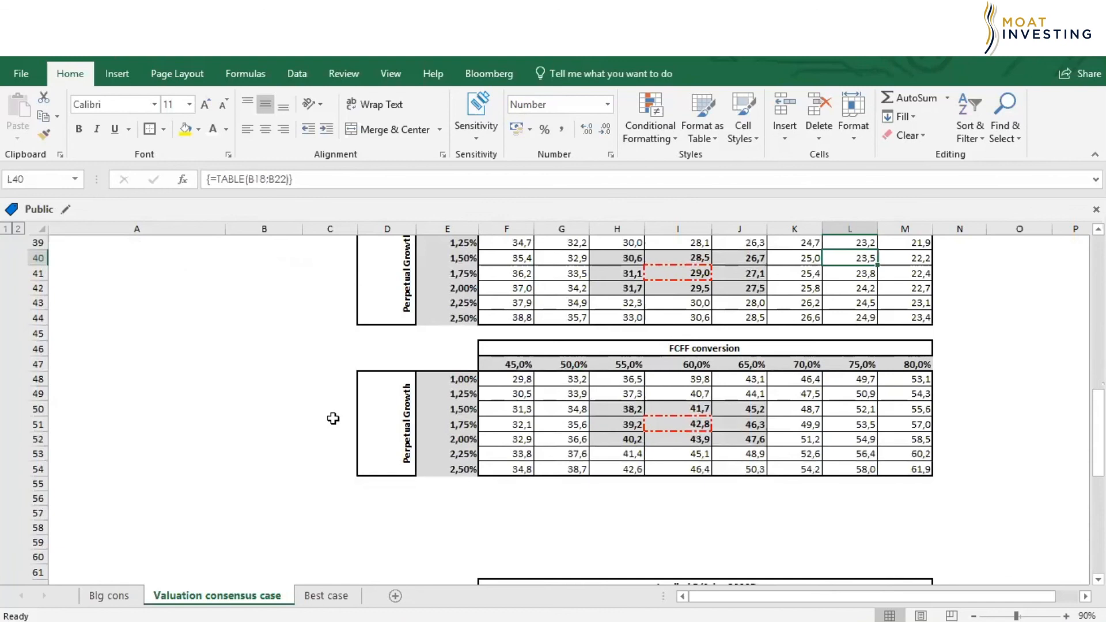
{"action": "scroll", "coordinate": [333, 419], "scroll_direction": "down", "scroll_amount": 1}
{"action": "scroll", "coordinate": [333, 418], "scroll_direction": "up", "scroll_amount": 2}
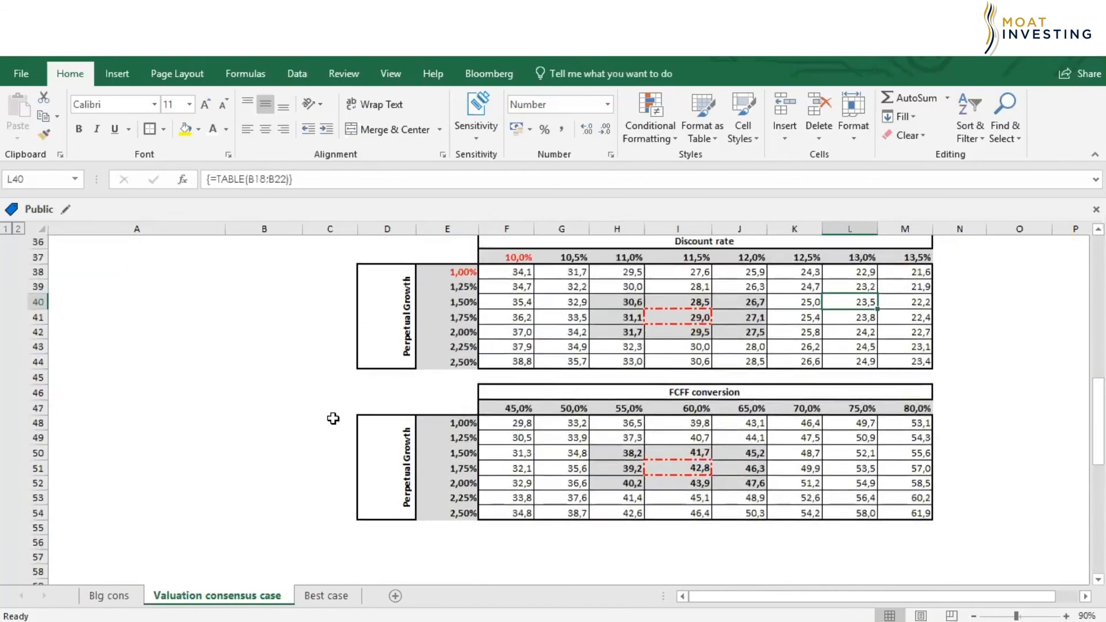
{"action": "scroll", "coordinate": [333, 418], "scroll_direction": "up", "scroll_amount": 1}
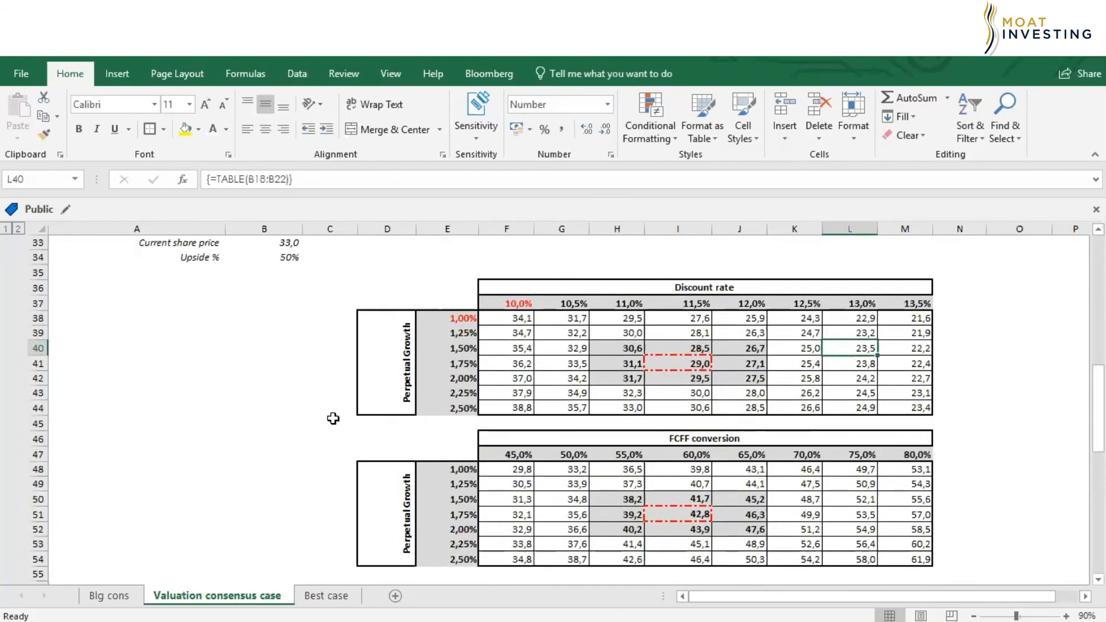